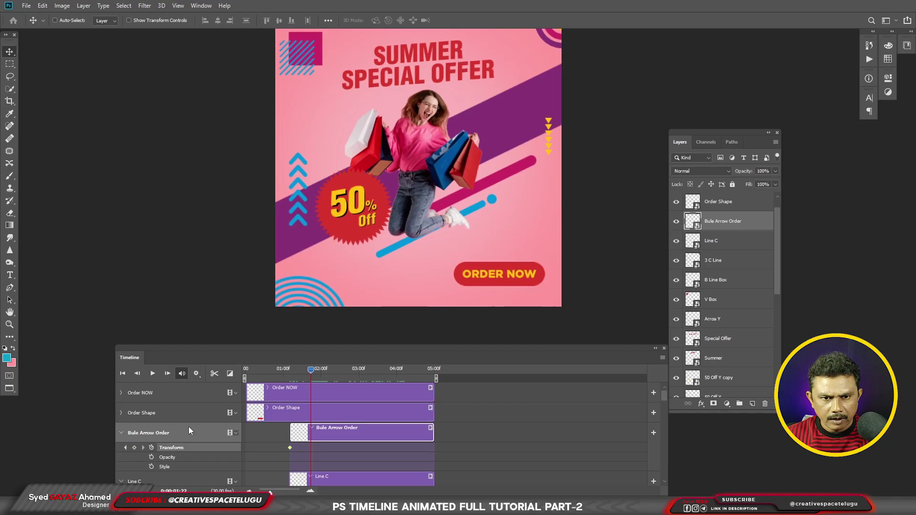
# Step: Move the blue arrow from off-canvas to just left of ORDER NOW as a second Transform keyframe
pyautogui.hotkey('ctrl', 't')
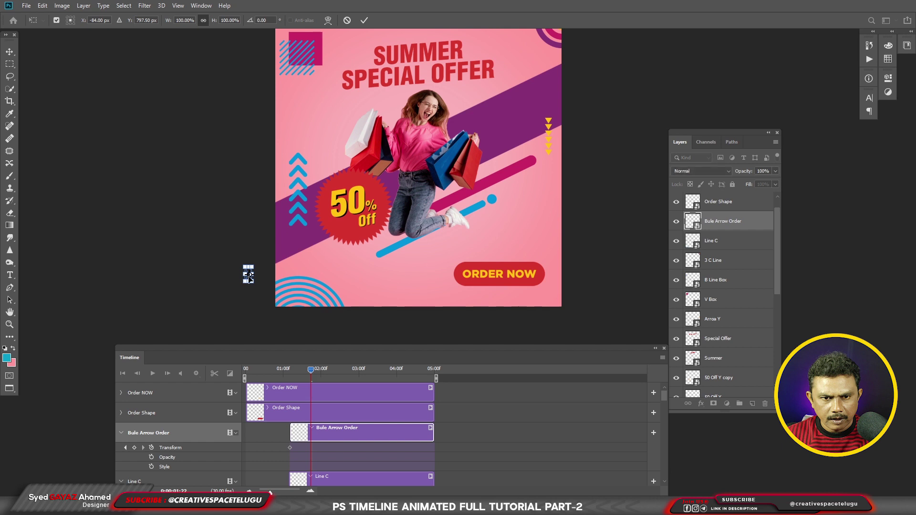
pyautogui.moveTo(249, 272); pyautogui.dragTo(441, 284)
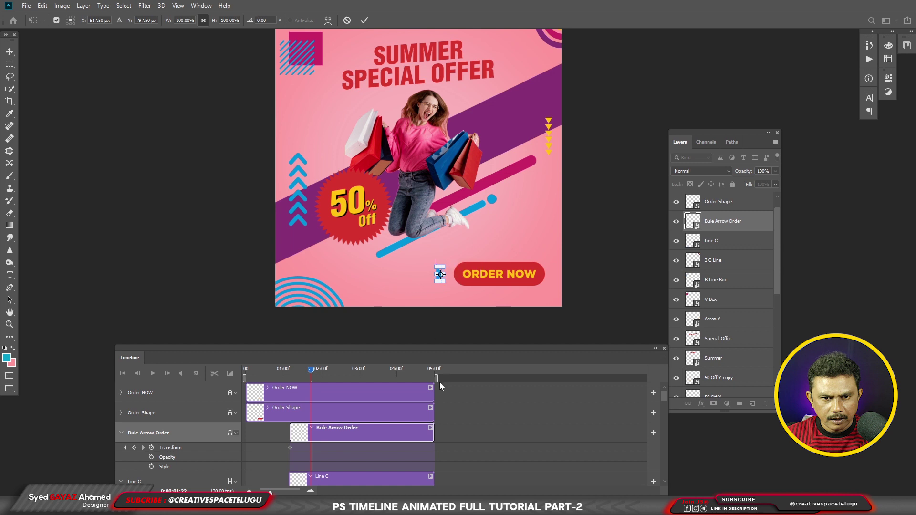
pyautogui.press('Return')
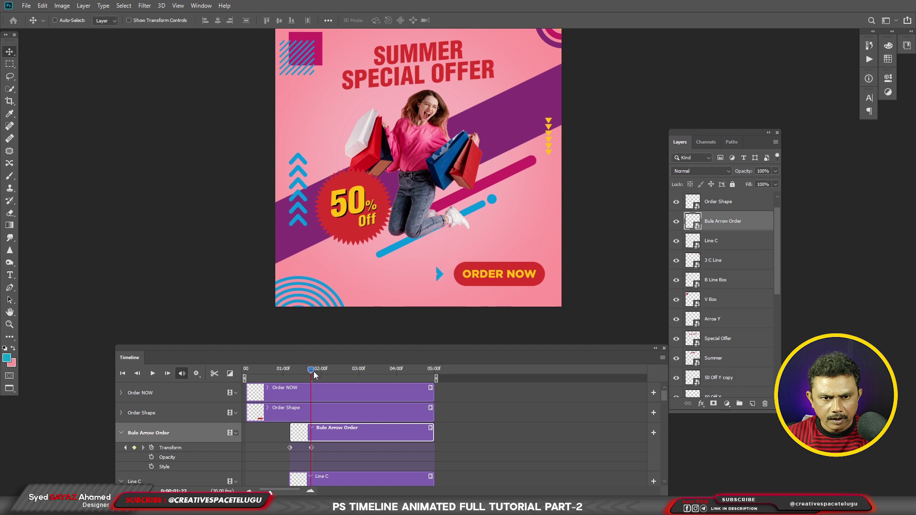
# Step: Preview the arrow slide-in, then select the Order Shape layer
pyautogui.press('space')
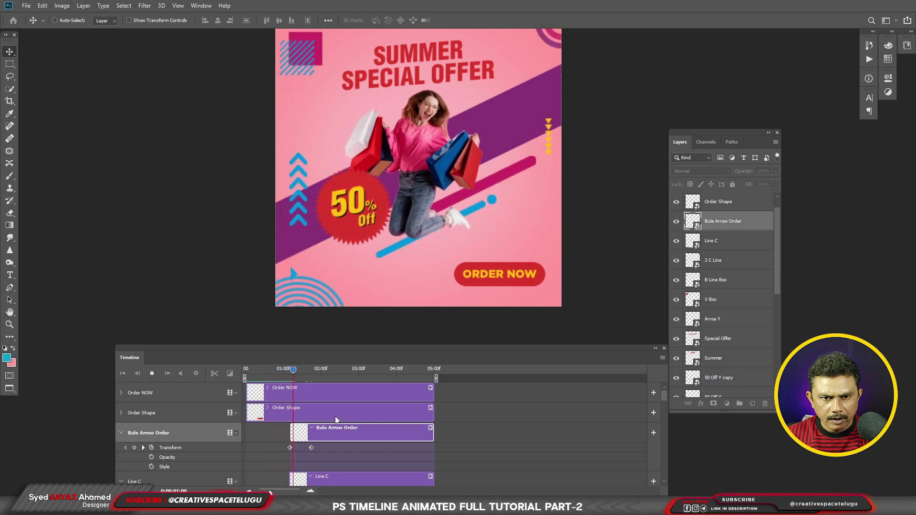
pyautogui.press('space')
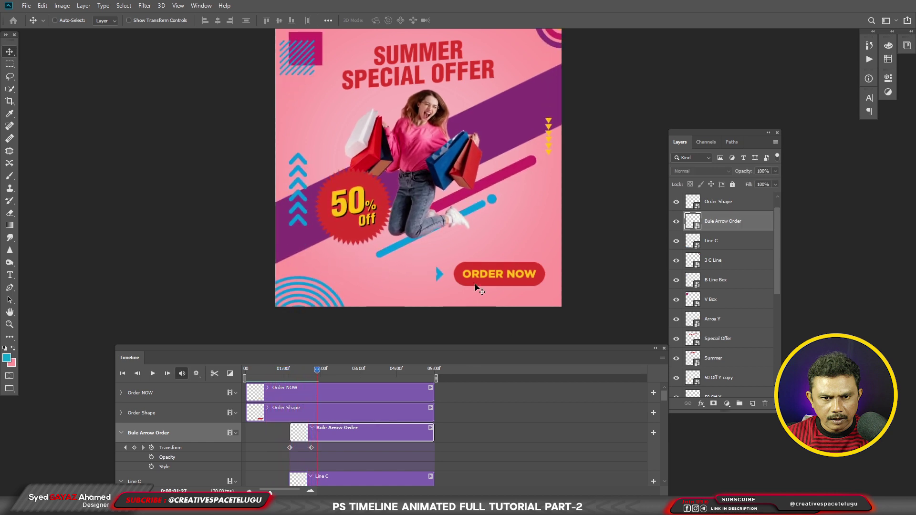
pyautogui.click(363, 413)
pyautogui.click(301, 371)
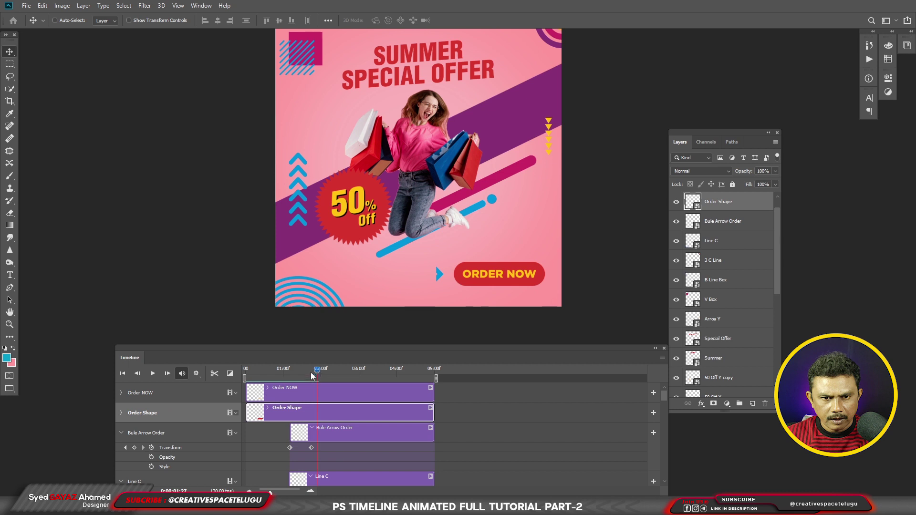
# Step: Shift the arrow's end Transform keyframe earlier to 01:14
pyautogui.moveTo(311, 447); pyautogui.dragTo(305, 448)
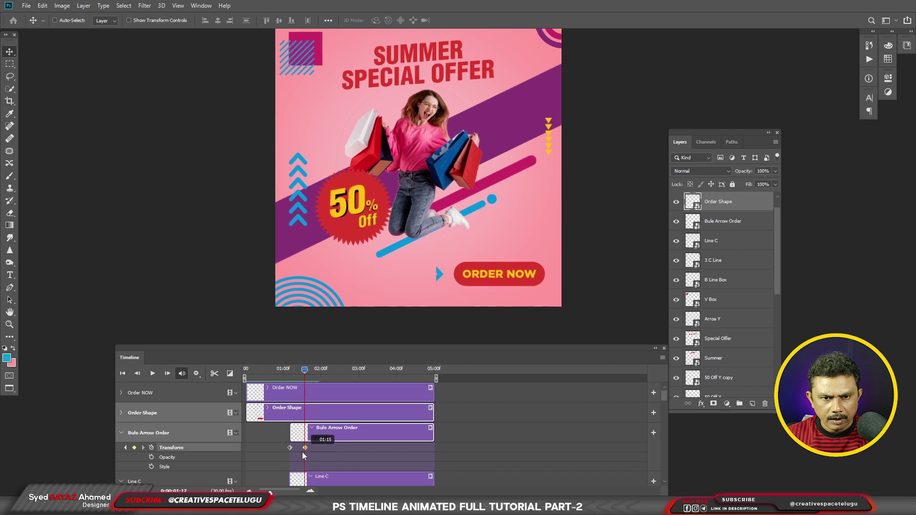
pyautogui.click(302, 371)
pyautogui.moveTo(305, 448); pyautogui.dragTo(301, 448)
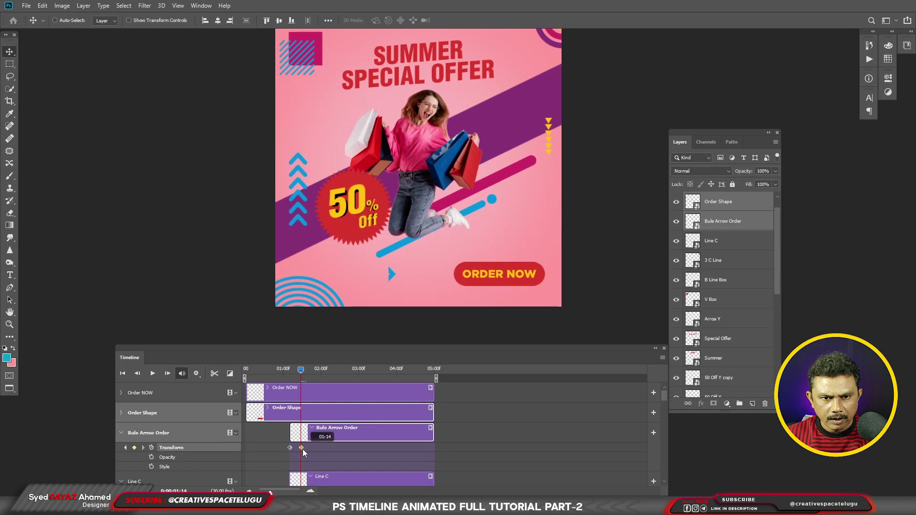
# Step: Select the Order Shape layer and make its clip start near 01:15
pyautogui.rightClick(480, 284)
pyautogui.click(482, 285)
pyautogui.moveTo(301, 370)
pyautogui.mouseDown()
pyautogui.moveTo(289, 370)
pyautogui.moveTo(305, 397)
pyautogui.mouseUp()
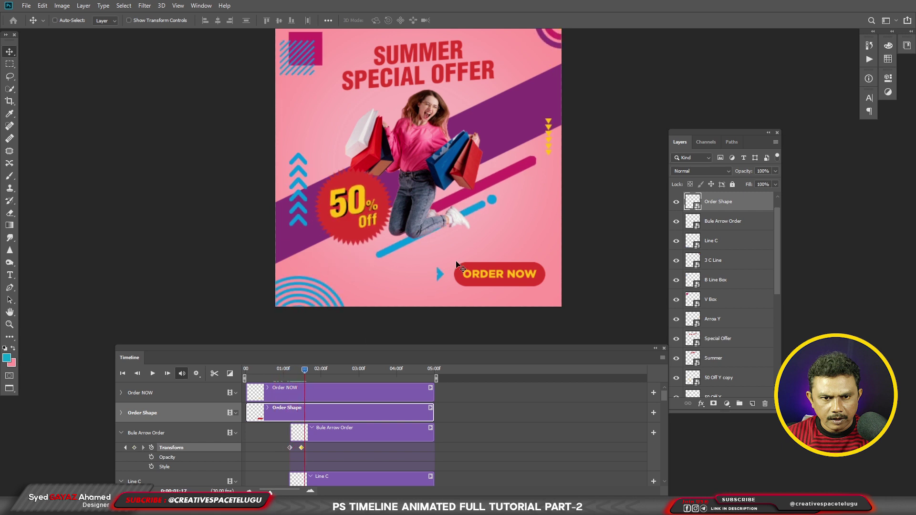
pyautogui.rightClick(483, 284)
pyautogui.click(370, 420)
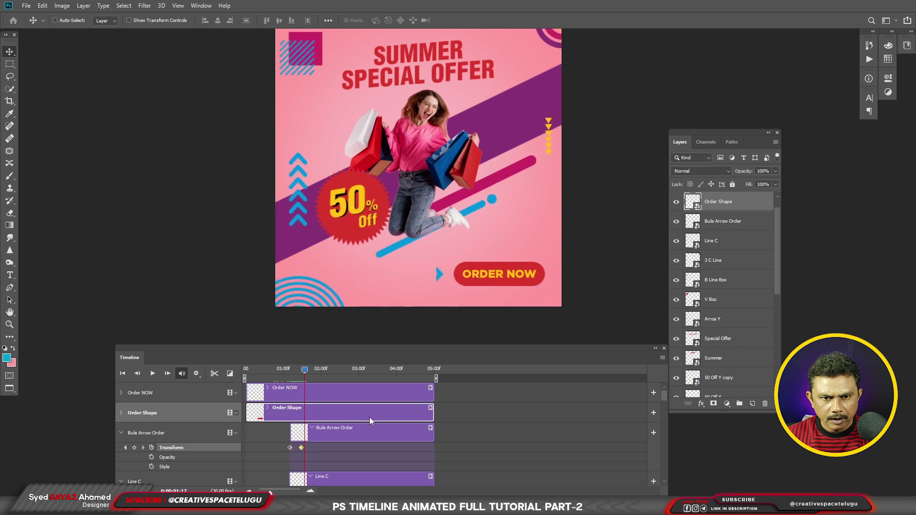
pyautogui.rightClick(475, 281)
pyautogui.click(280, 414)
pyautogui.moveTo(246, 411)
pyautogui.mouseDown()
pyautogui.moveTo(305, 399)
pyautogui.moveTo(301, 371)
pyautogui.mouseUp()
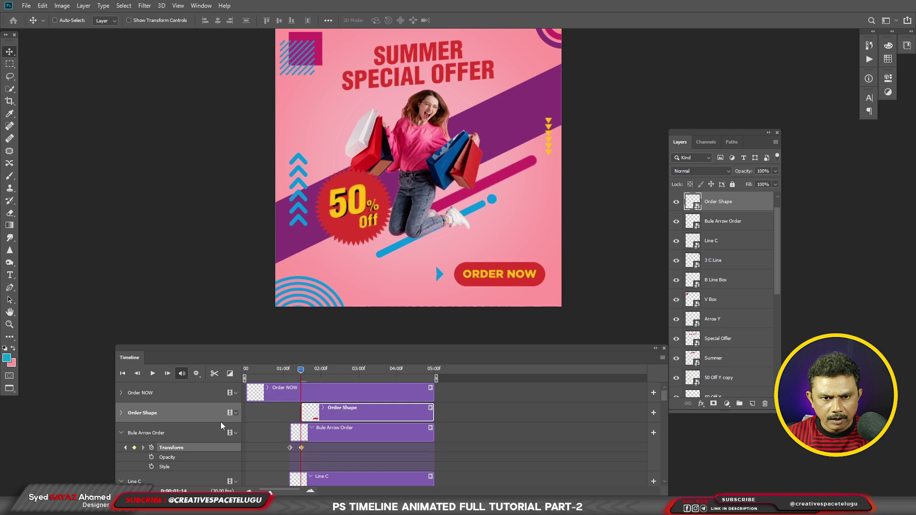
pyautogui.click(121, 413)
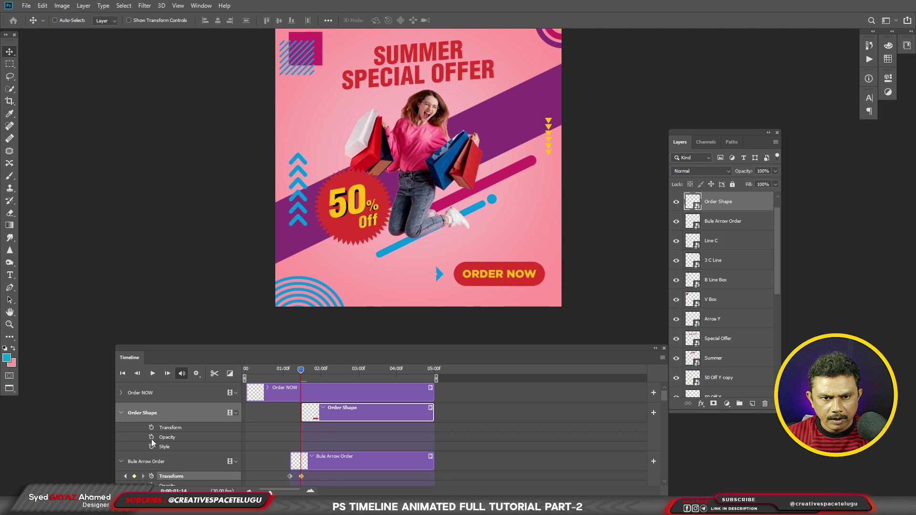
# Step: Key the Order Shape opacity from 0% to 100% at about 01:19
pyautogui.click(151, 438)
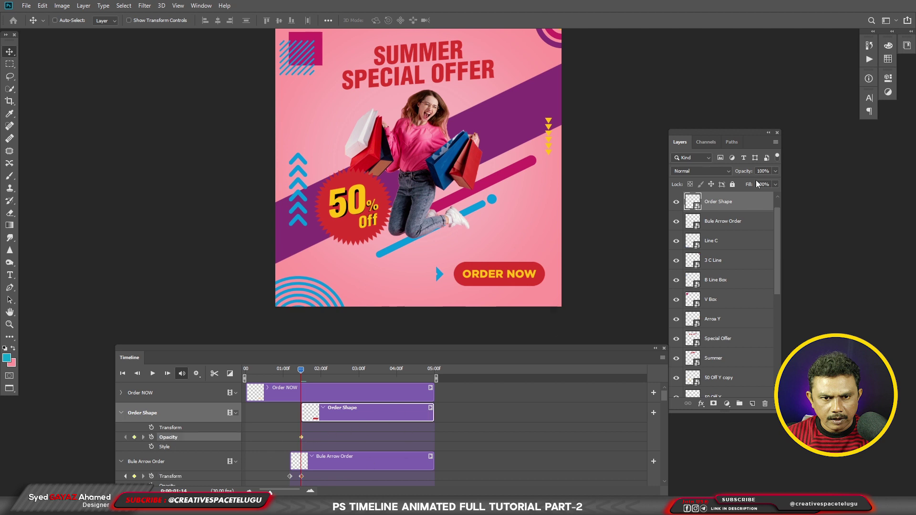
pyautogui.click(768, 170)
pyautogui.write('0')
pyautogui.press('Return')
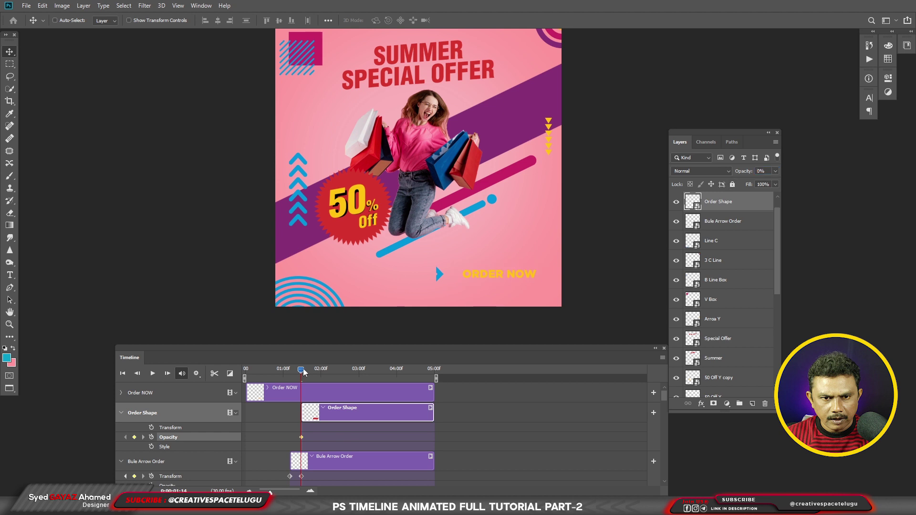
pyautogui.moveTo(303, 370); pyautogui.dragTo(309, 372)
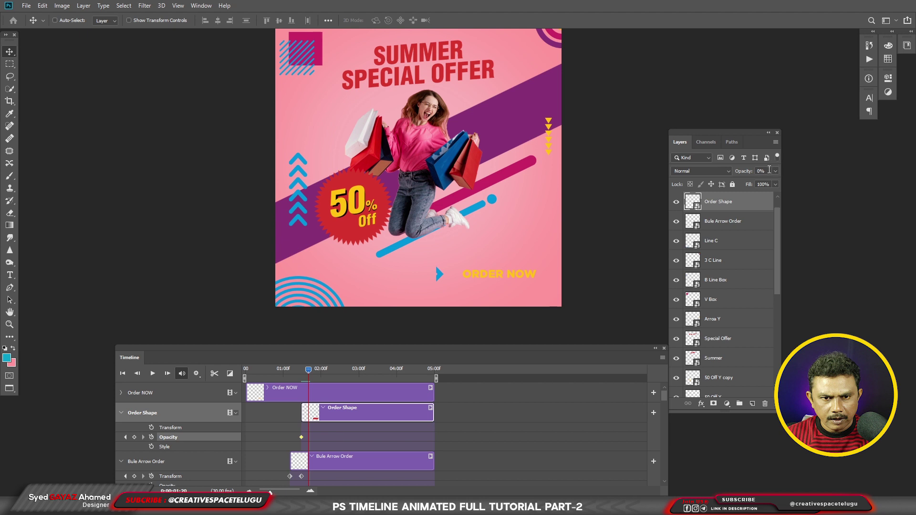
pyautogui.write('100')
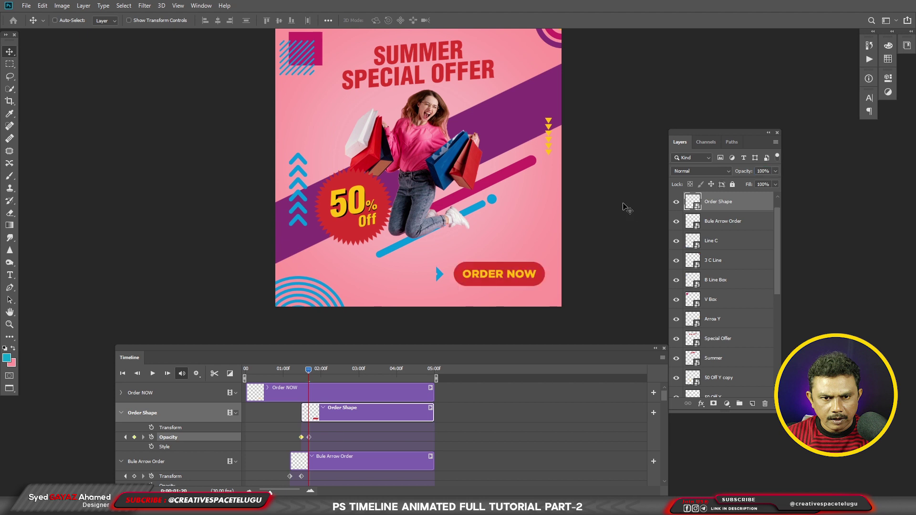
# Step: Scrub and play the timeline to preview the red button fading in
pyautogui.moveTo(309, 370); pyautogui.dragTo(292, 371)
pyautogui.press('space')
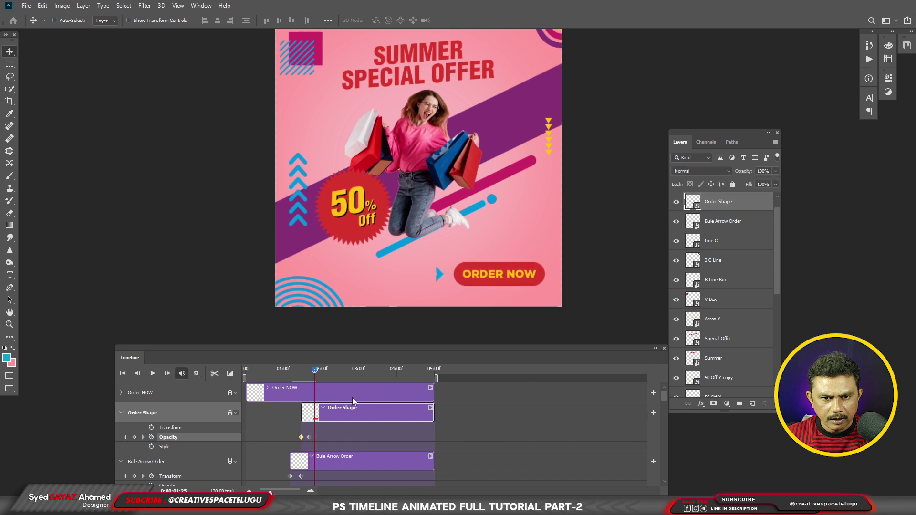
pyautogui.press('space')
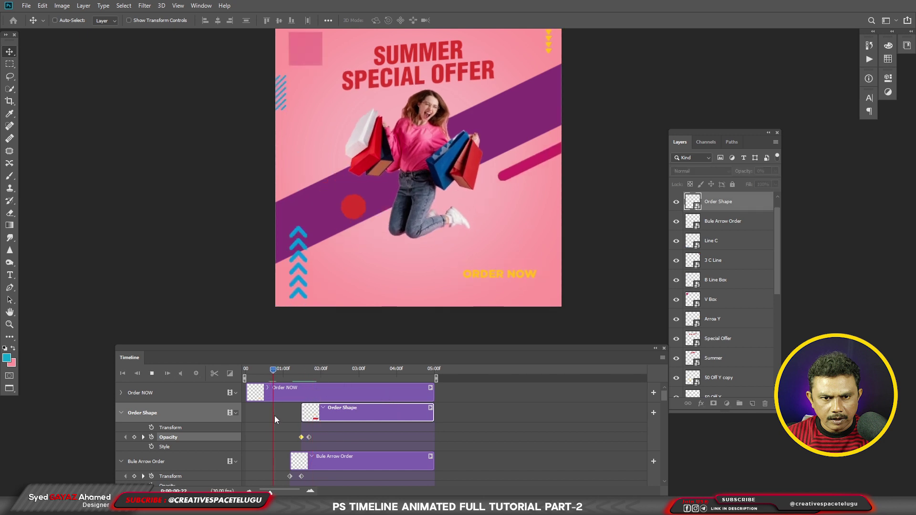
pyautogui.press('space')
pyautogui.rightClick(475, 277)
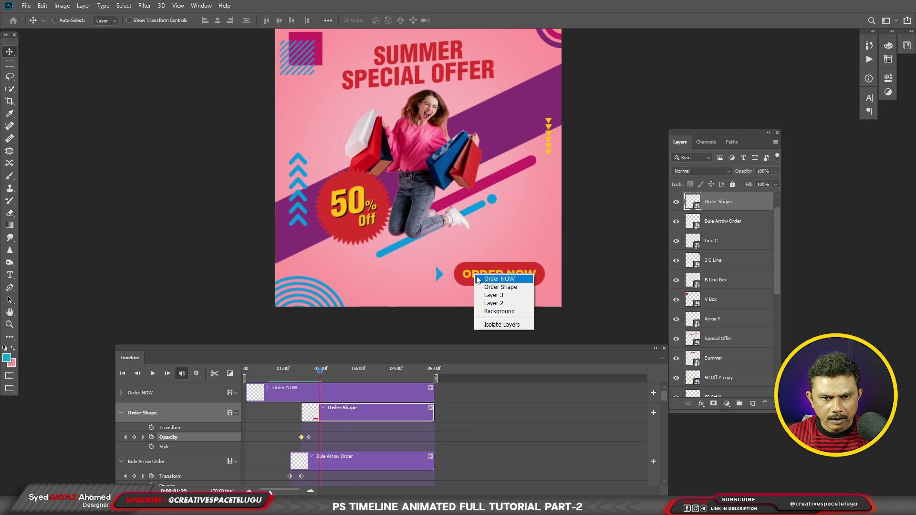
# Step: Select the Order NOW layer and trim its clip to start at about 01:27
pyautogui.click(489, 284)
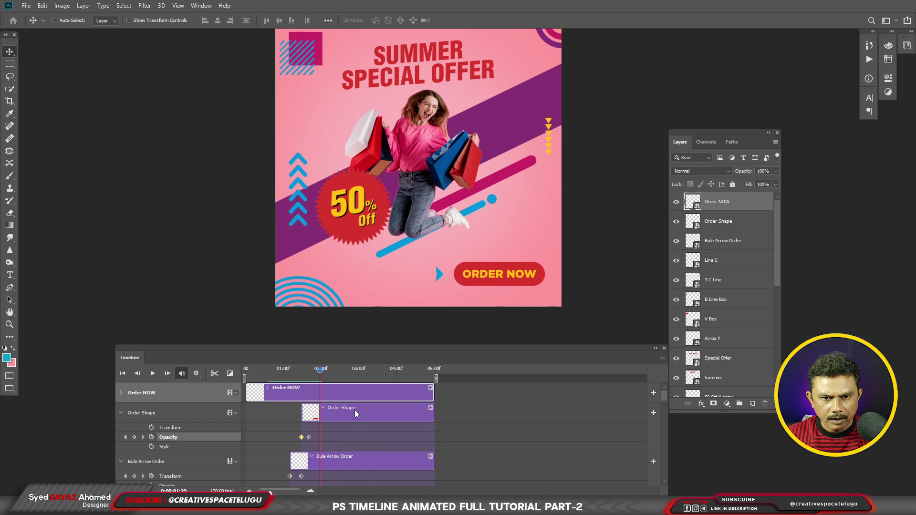
pyautogui.moveTo(246, 392); pyautogui.dragTo(319, 392)
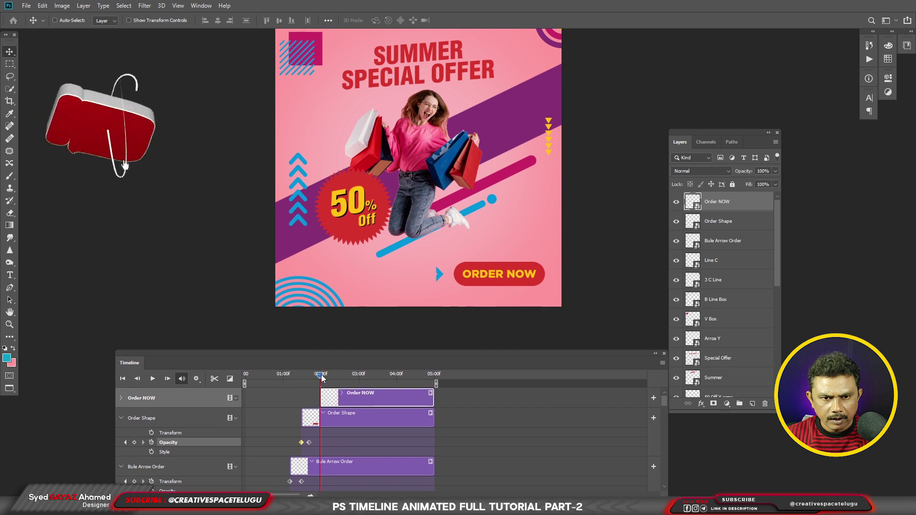
pyautogui.moveTo(320, 373); pyautogui.dragTo(317, 374)
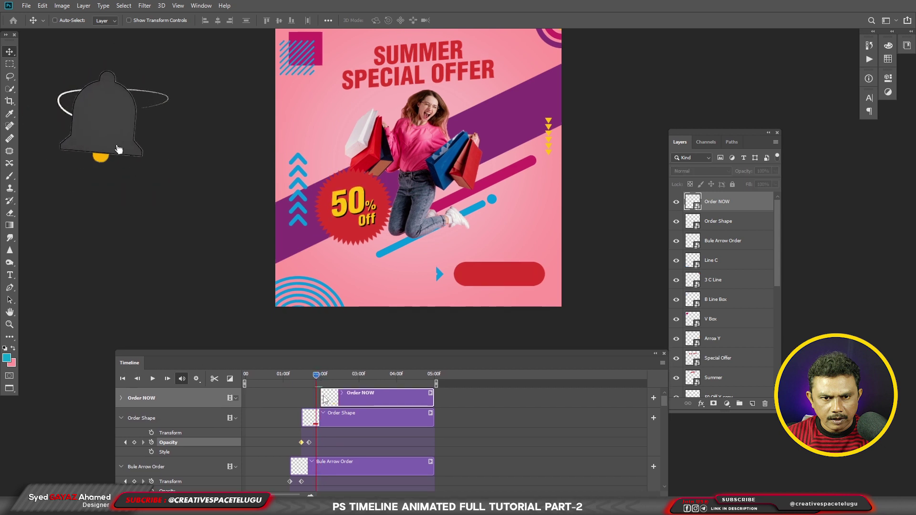
pyautogui.moveTo(324, 398); pyautogui.dragTo(325, 401)
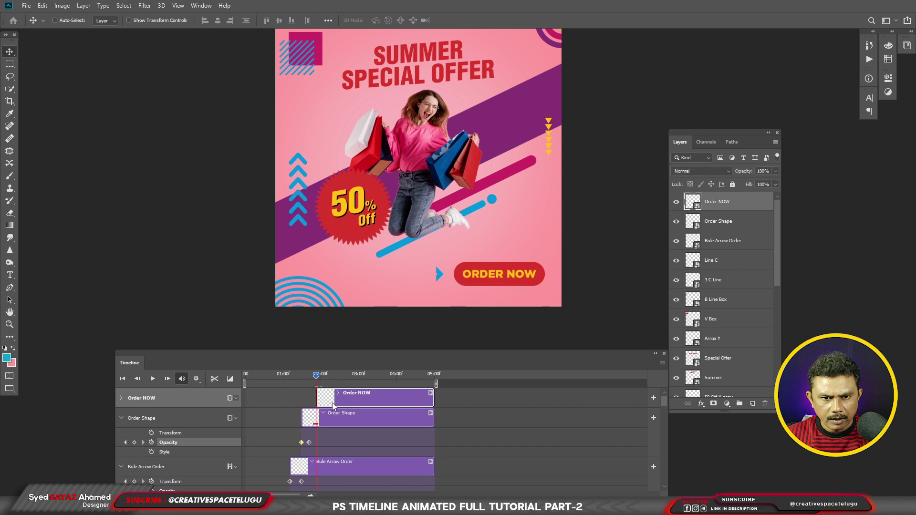
pyautogui.click(121, 398)
# Step: Shrink the ORDER NOW text to about 16.7% and key its starting Transform
pyautogui.hotkey('ctrl', 't')
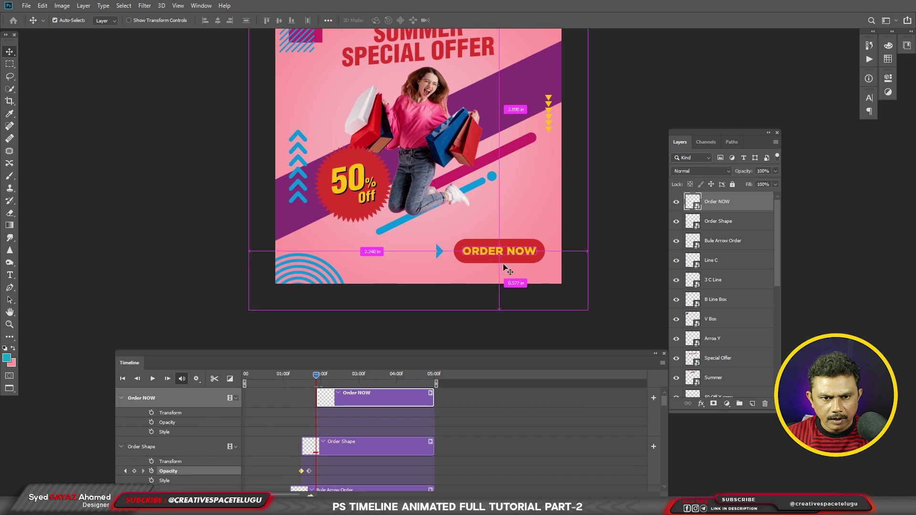
pyautogui.moveTo(536, 244); pyautogui.dragTo(499, 250)
pyautogui.press('Return')
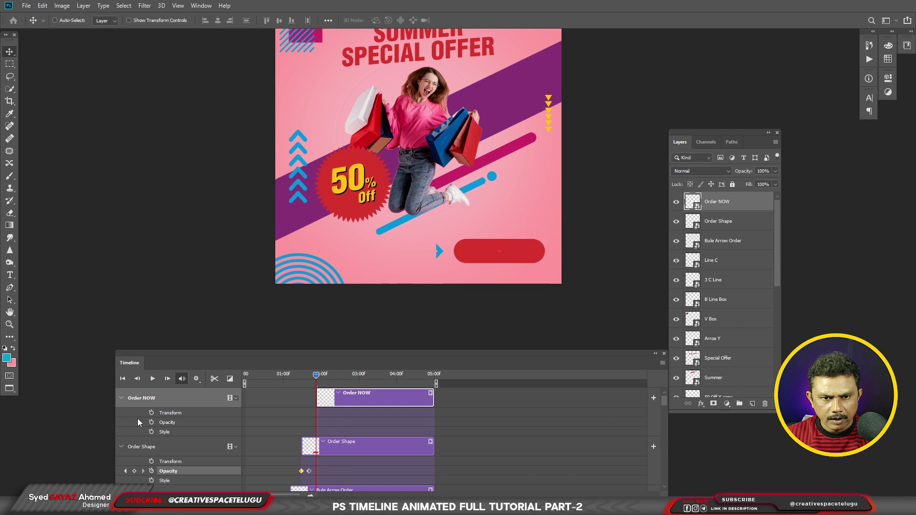
pyautogui.click(151, 412)
# Step: Key the ORDER NOW text at full button size a little later on the timeline
pyautogui.moveTo(316, 374); pyautogui.dragTo(334, 377)
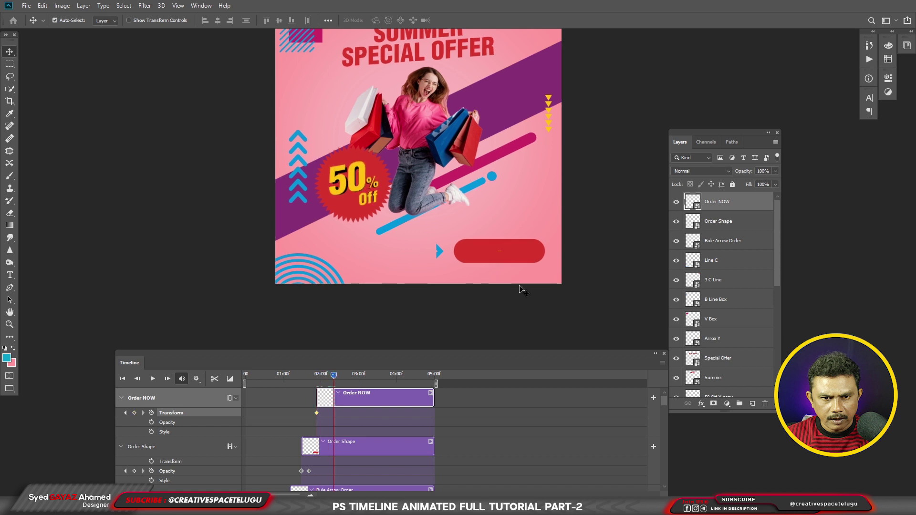
pyautogui.hotkey('ctrl', 't')
pyautogui.moveTo(501, 249); pyautogui.dragTo(539, 234)
pyautogui.press('Return')
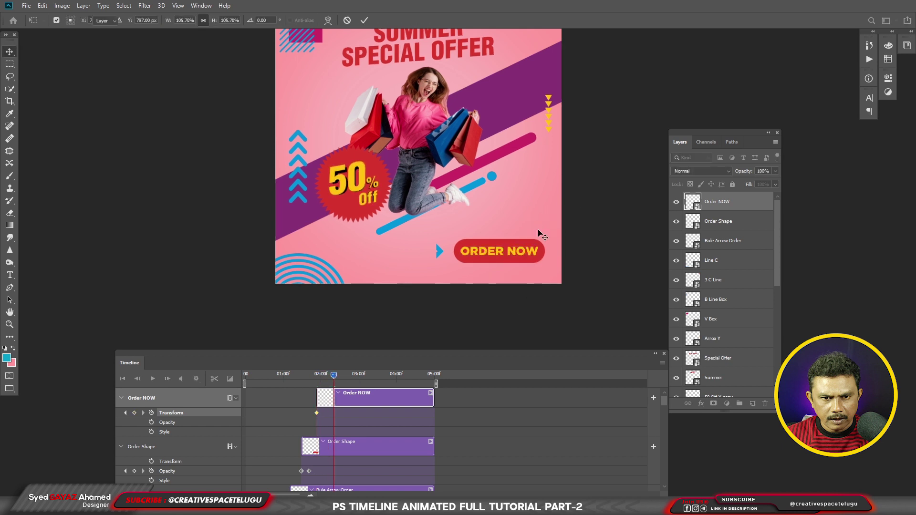
# Step: Preview the text growing, then move its Transform keyframe slightly earlier
pyautogui.press('Home')
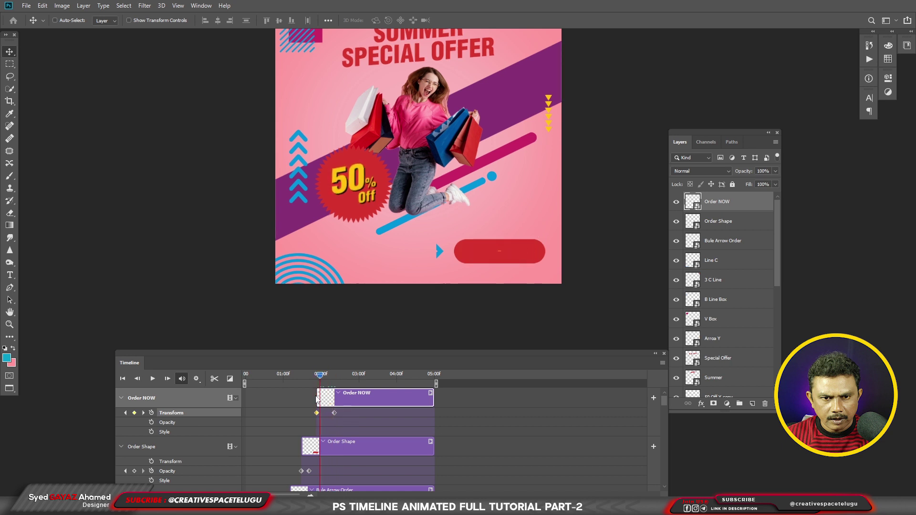
pyautogui.press('space')
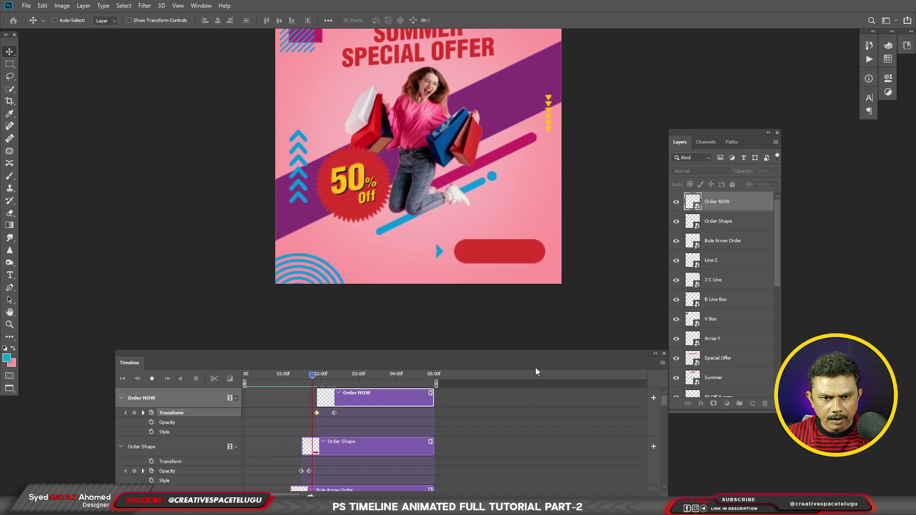
pyautogui.press('space')
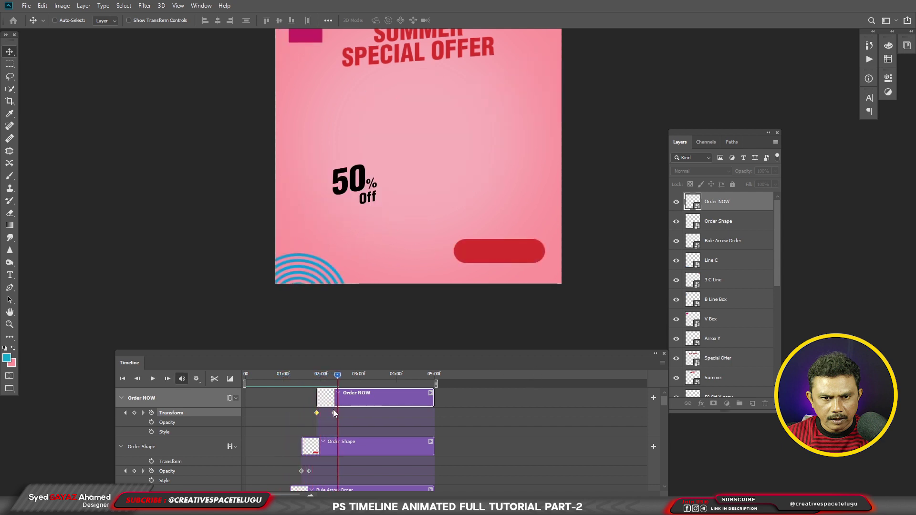
pyautogui.moveTo(334, 413); pyautogui.dragTo(322, 414)
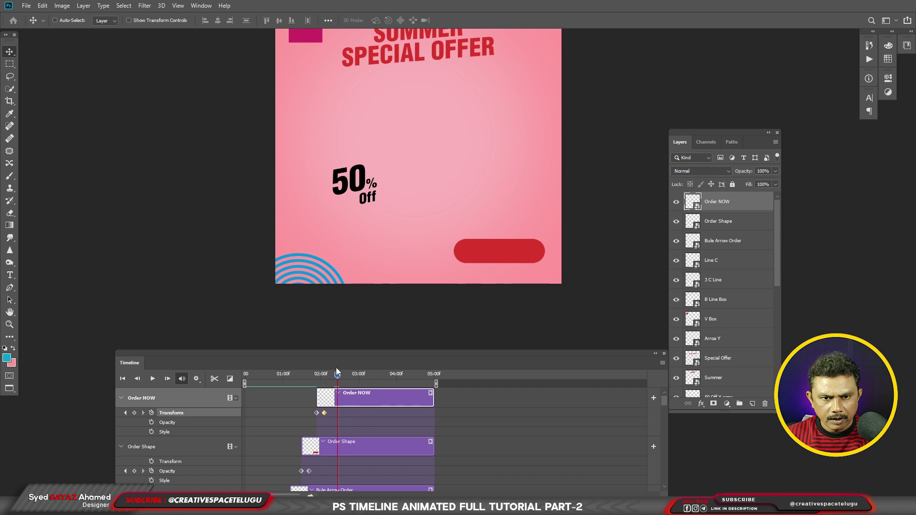
pyautogui.moveTo(338, 374); pyautogui.dragTo(298, 375)
# Step: Preview again and add a new ORDER NOW Transform keyframe at about 02:08
pyautogui.press('space')
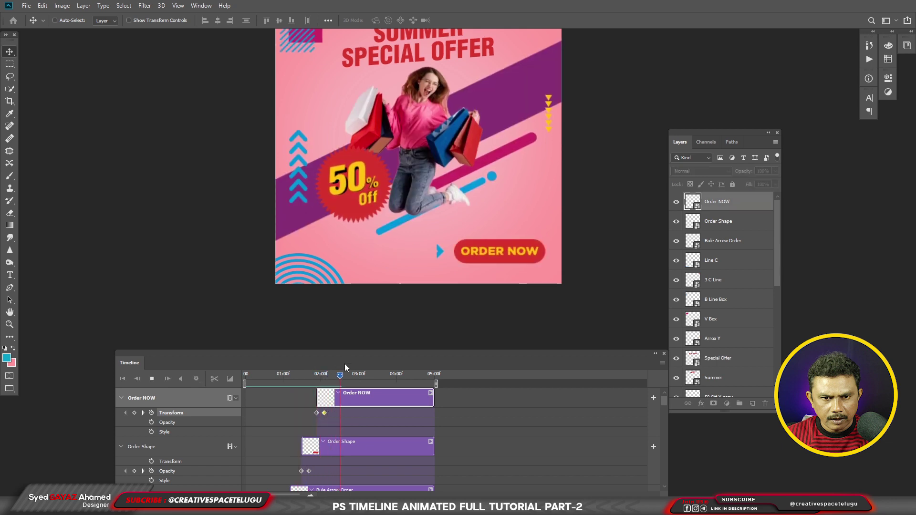
pyautogui.press('space')
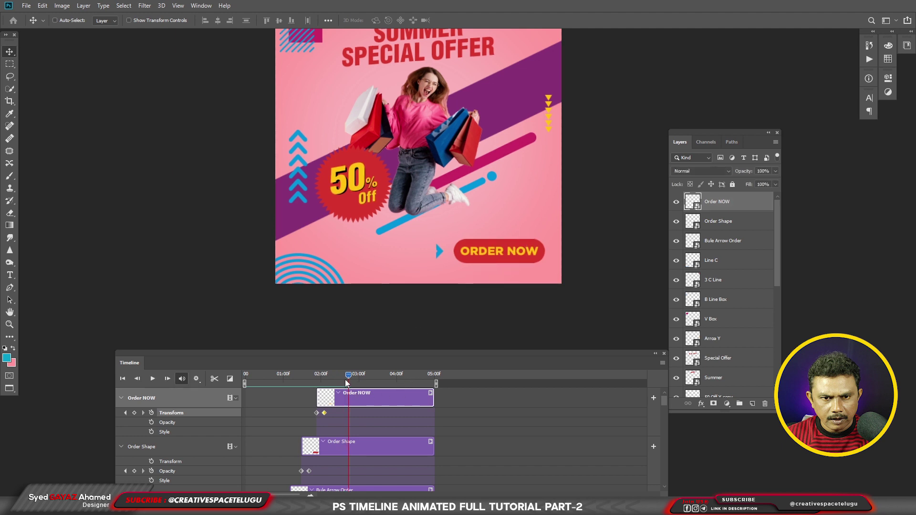
pyautogui.moveTo(349, 375); pyautogui.dragTo(332, 392)
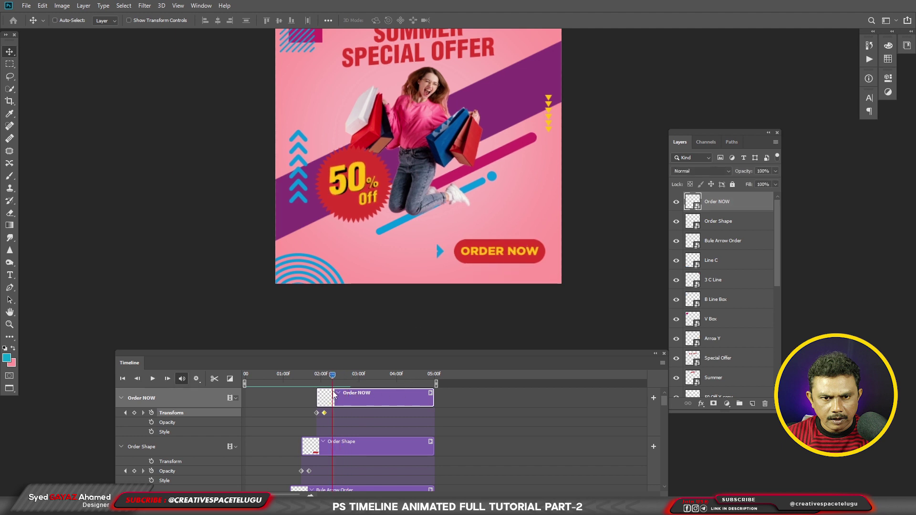
pyautogui.click(135, 413)
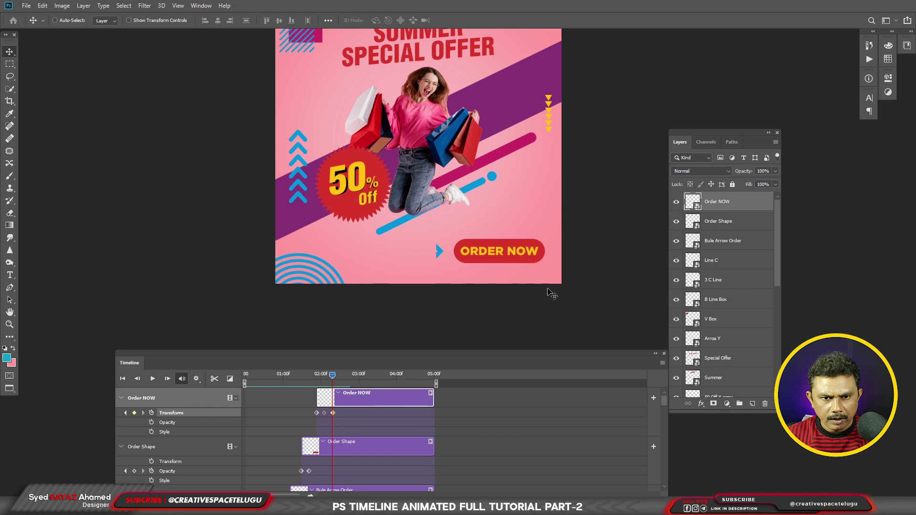
pyautogui.hotkey('ctrl', 't')
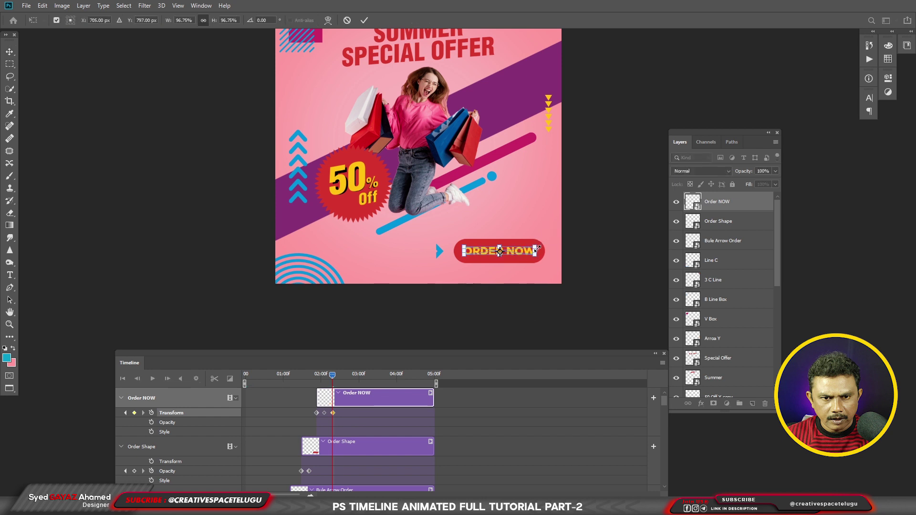
# Step: Key the ORDER NOW text slightly larger at about 02:20 and preview
pyautogui.press('Return')
pyautogui.click(344, 377)
pyautogui.moveTo(344, 377); pyautogui.dragTo(341, 376)
pyautogui.hotkey('ctrl', 't')
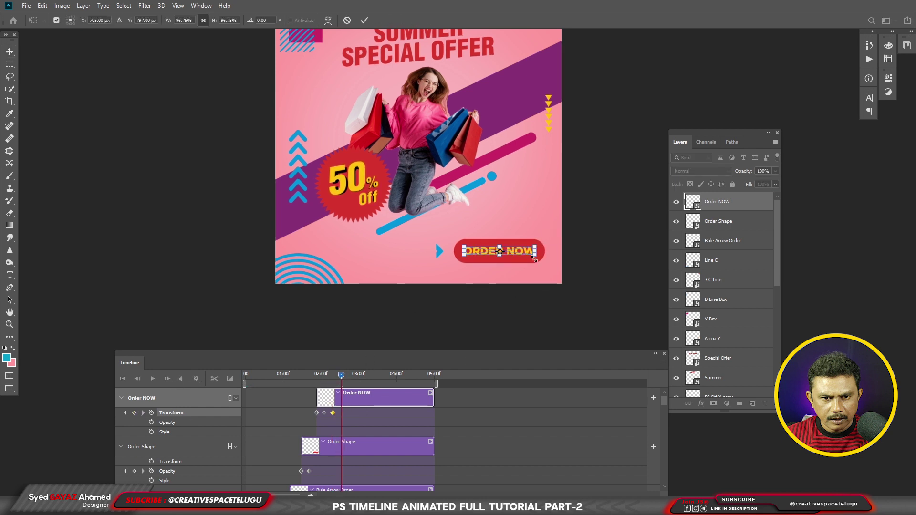
pyautogui.moveTo(538, 245); pyautogui.dragTo(542, 241)
pyautogui.press('Return')
pyautogui.press('space')
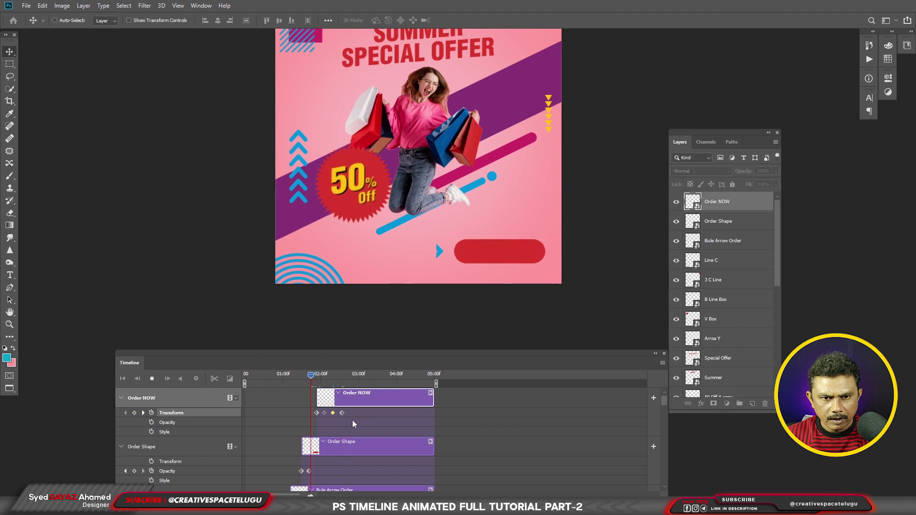
# Step: Add a keyframe shrinking the ORDER NOW text slightly, then scrub to check
pyautogui.click(351, 376)
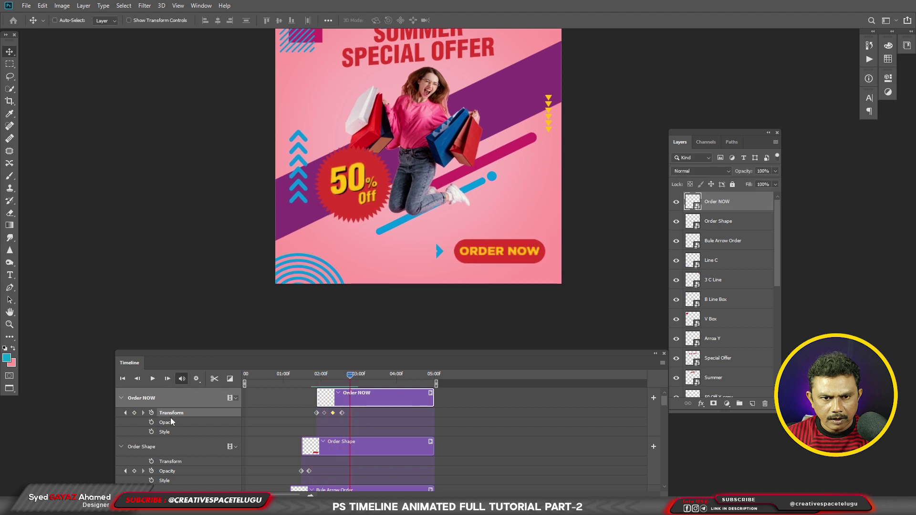
pyautogui.click(134, 413)
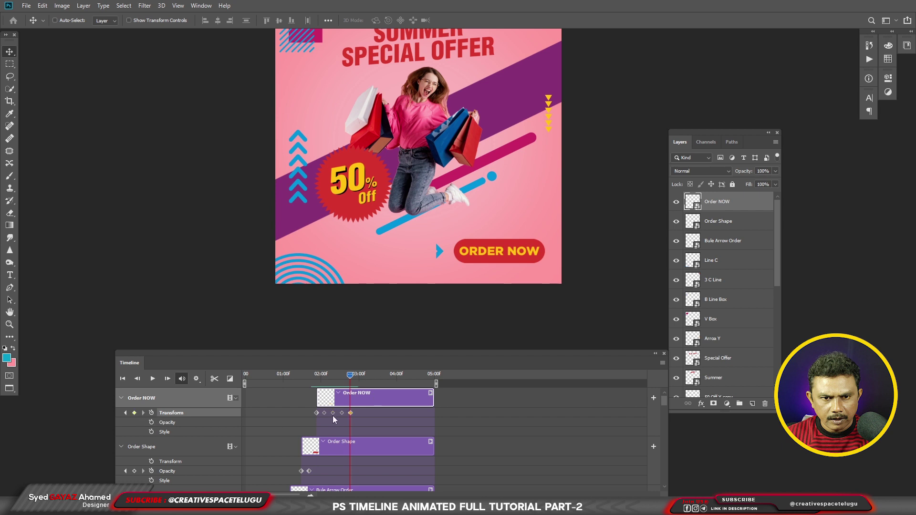
pyautogui.hotkey('ctrl', 't')
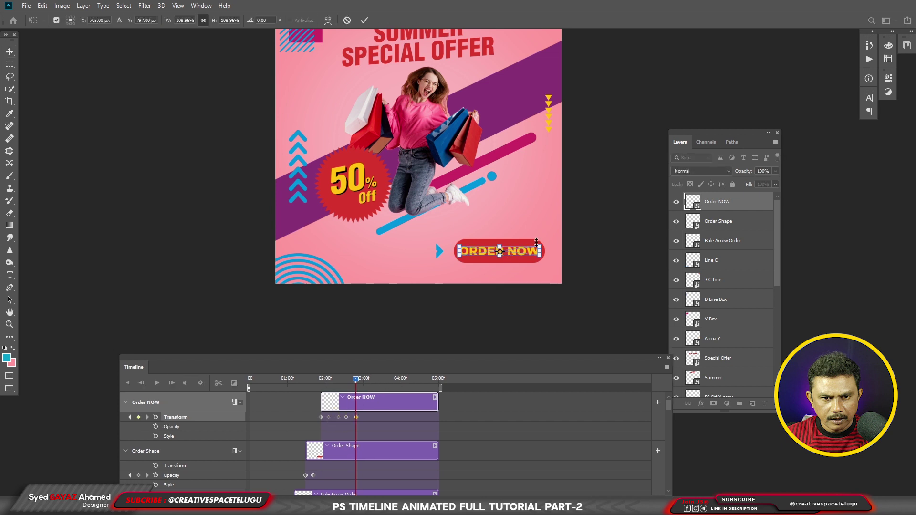
pyautogui.moveTo(542, 250); pyautogui.dragTo(537, 252)
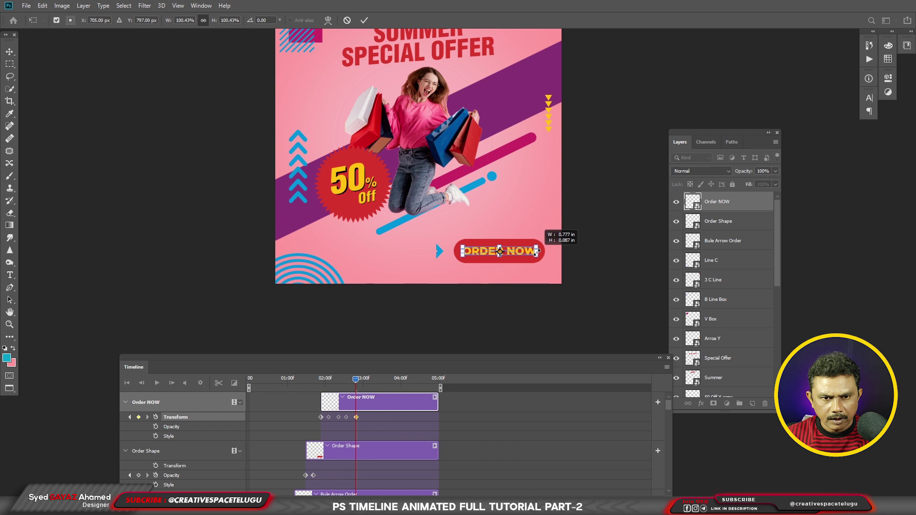
pyautogui.press('Return')
pyautogui.moveTo(356, 380); pyautogui.dragTo(368, 388)
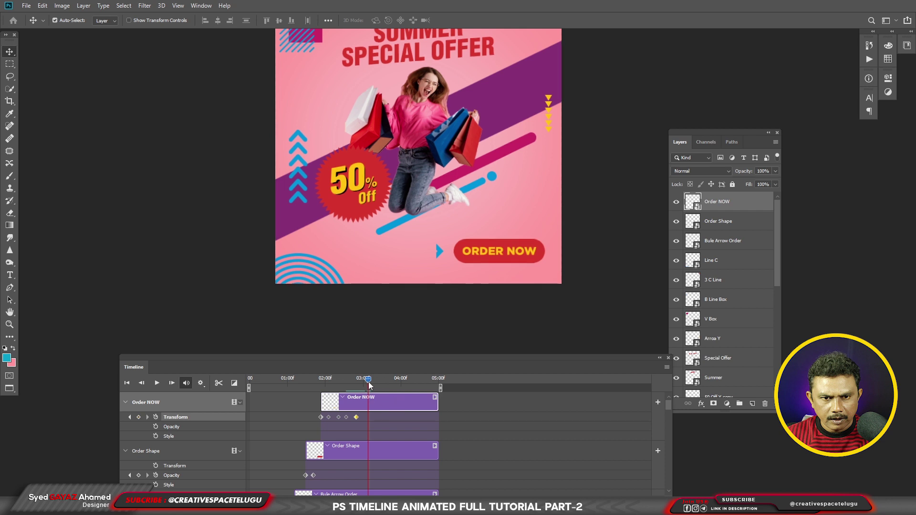
# Step: Key ORDER NOW up to about 109% at 03:00, then back to about 100%
pyautogui.hotkey('ctrl', 't')
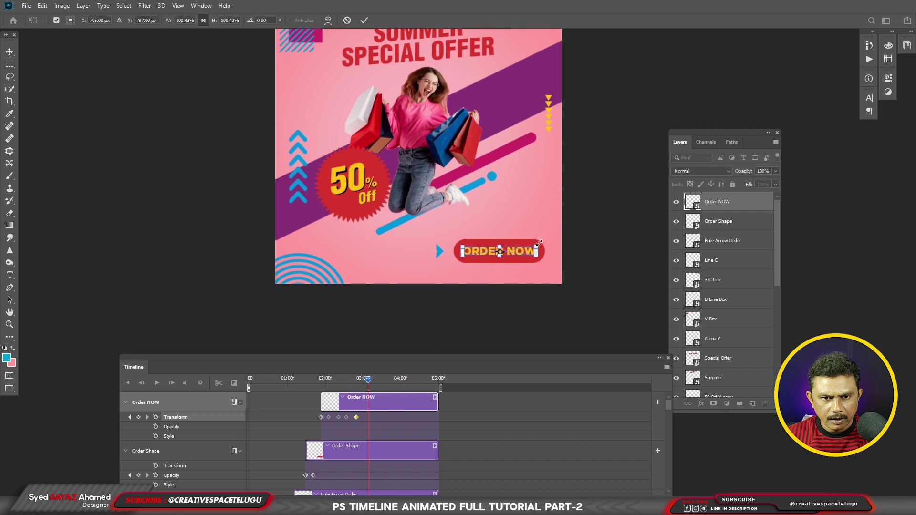
pyautogui.moveTo(538, 245); pyautogui.dragTo(544, 242)
pyautogui.press('Return')
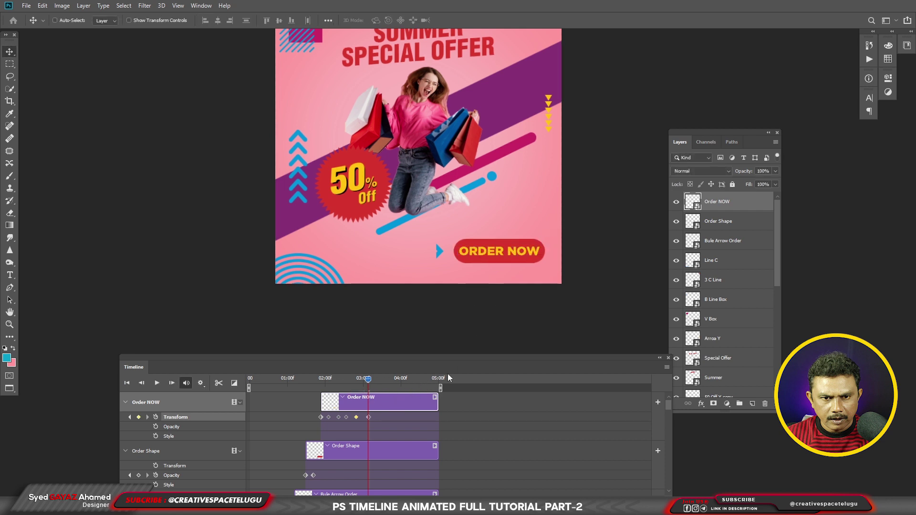
pyautogui.click(381, 379)
pyautogui.moveTo(381, 380); pyautogui.dragTo(383, 380)
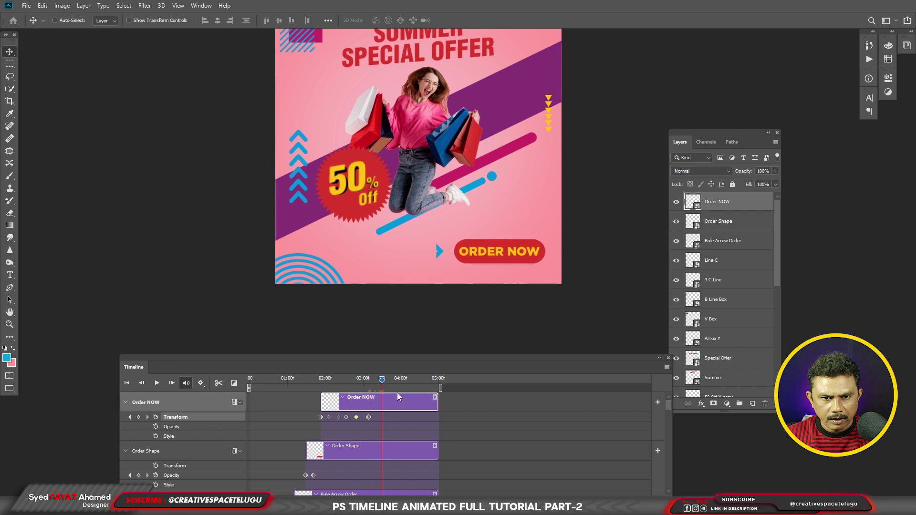
pyautogui.hotkey('ctrl', 't')
pyautogui.moveTo(542, 243); pyautogui.dragTo(538, 246)
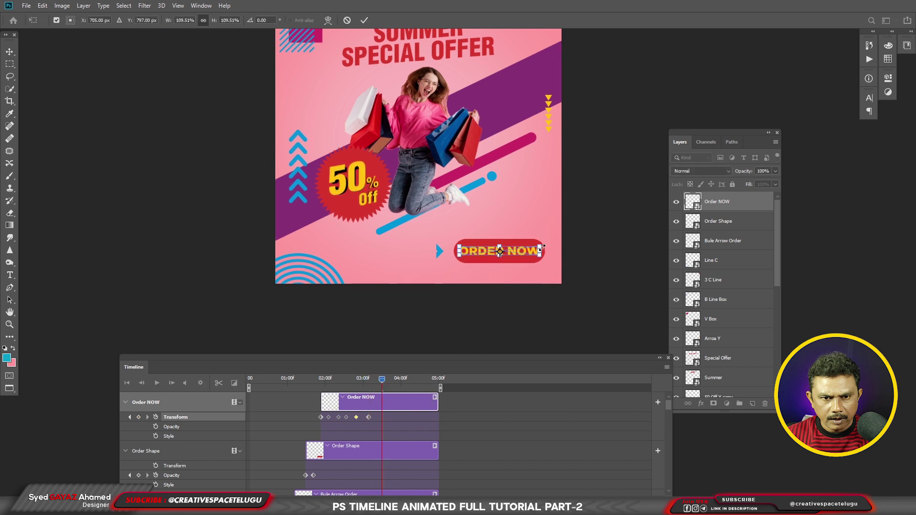
pyautogui.press('Return')
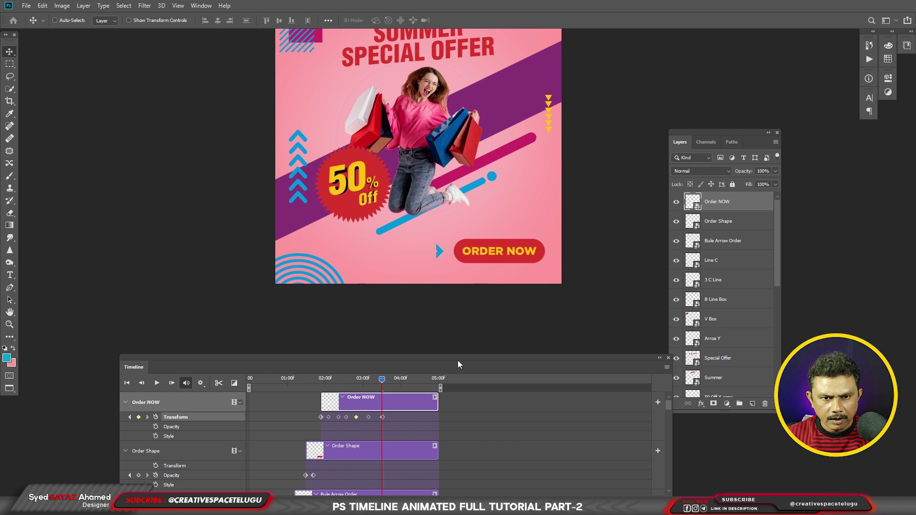
# Step: Key ORDER NOW at about 92% near 04:00, then back to full size
pyautogui.moveTo(382, 379); pyautogui.dragTo(395, 380)
pyautogui.hotkey('ctrl', 't')
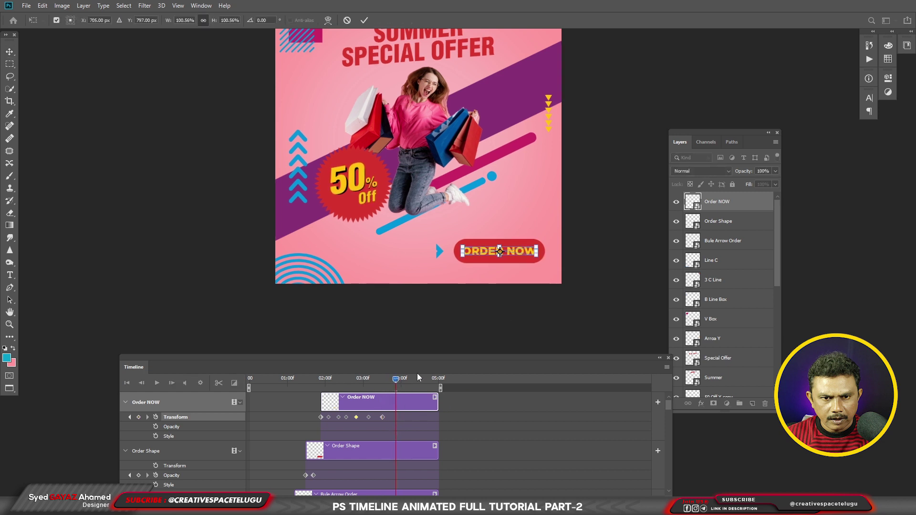
pyautogui.moveTo(538, 244); pyautogui.dragTo(556, 231)
pyautogui.press('Return')
pyautogui.moveTo(396, 380); pyautogui.dragTo(410, 384)
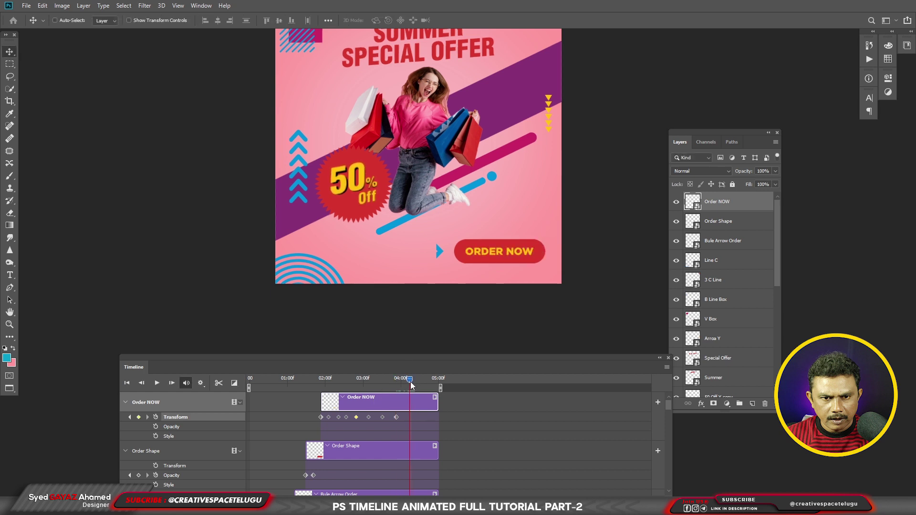
pyautogui.hotkey('ctrl', 't')
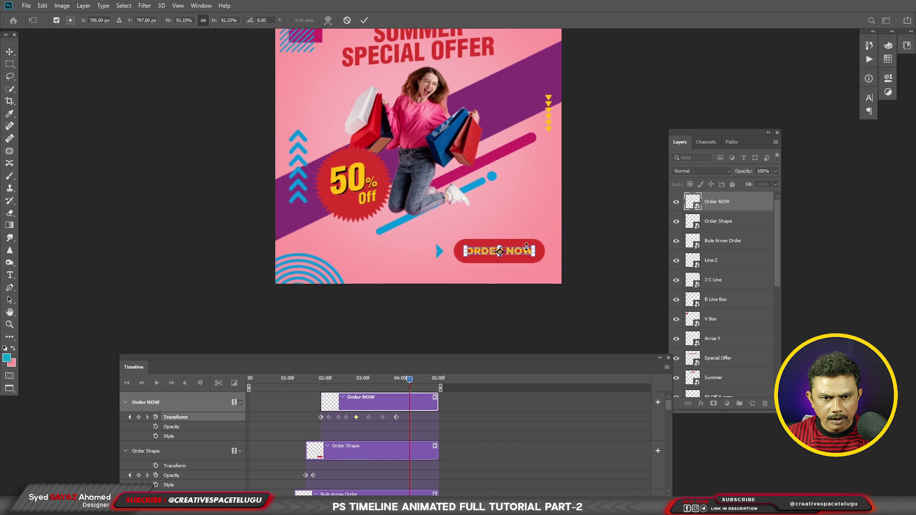
pyautogui.moveTo(534, 246); pyautogui.dragTo(536, 243)
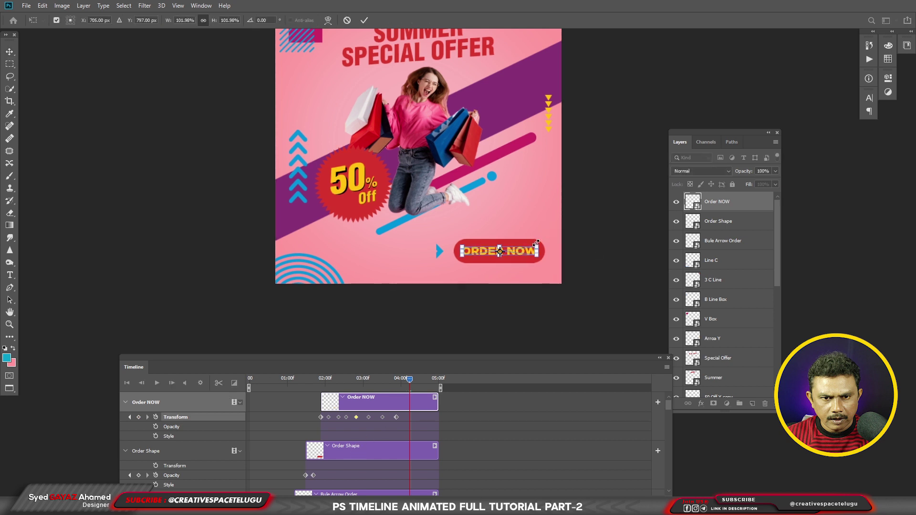
pyautogui.press('Return')
# Step: Key a slight resize near 04:15 and about 107% at the clip end, then play from start
pyautogui.moveTo(409, 387); pyautogui.dragTo(423, 414)
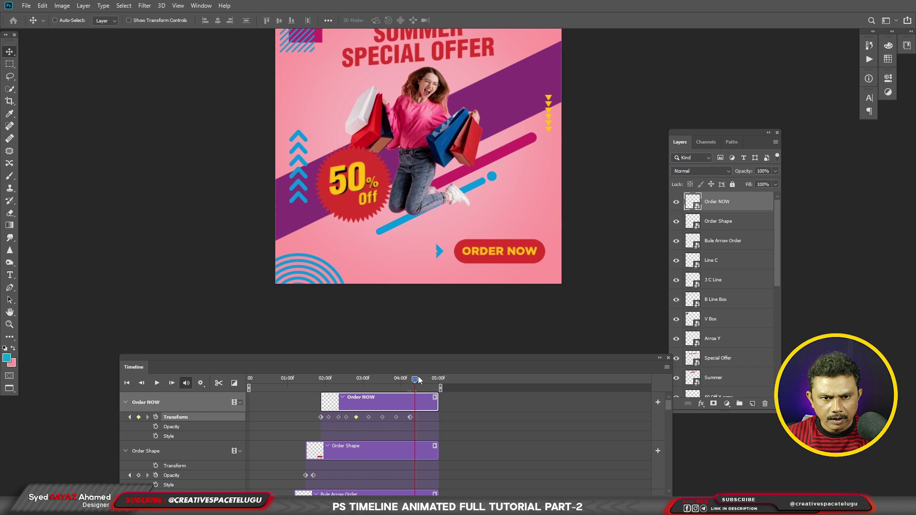
pyautogui.hotkey('ctrl', 't')
pyautogui.moveTo(534, 247); pyautogui.dragTo(535, 246)
pyautogui.press('Return')
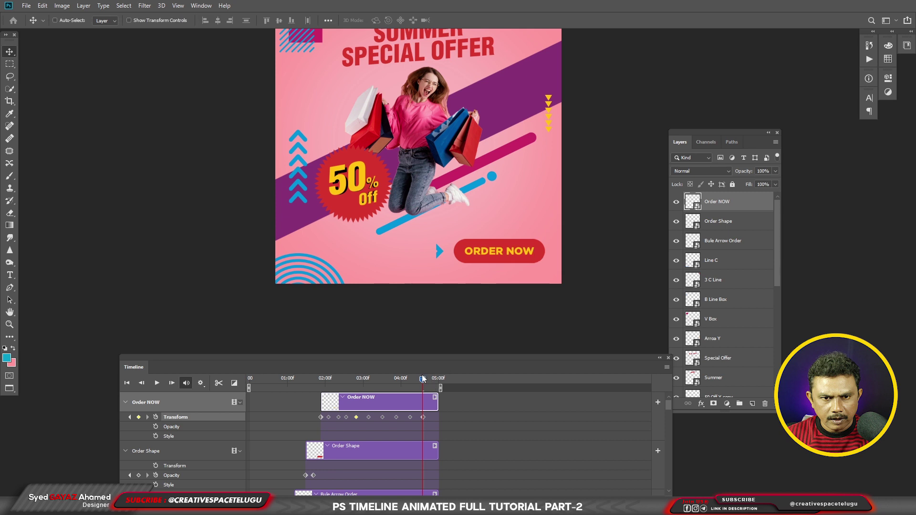
pyautogui.click(443, 379)
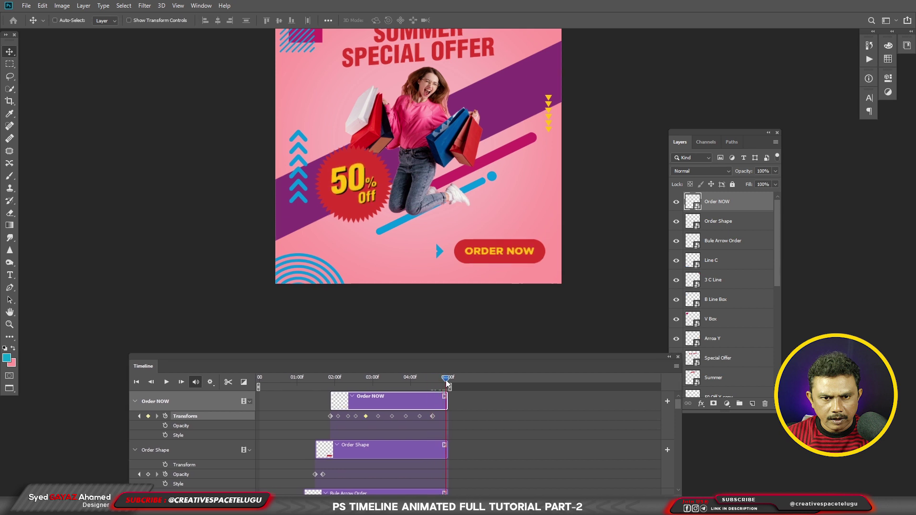
pyautogui.hotkey('ctrl', 't')
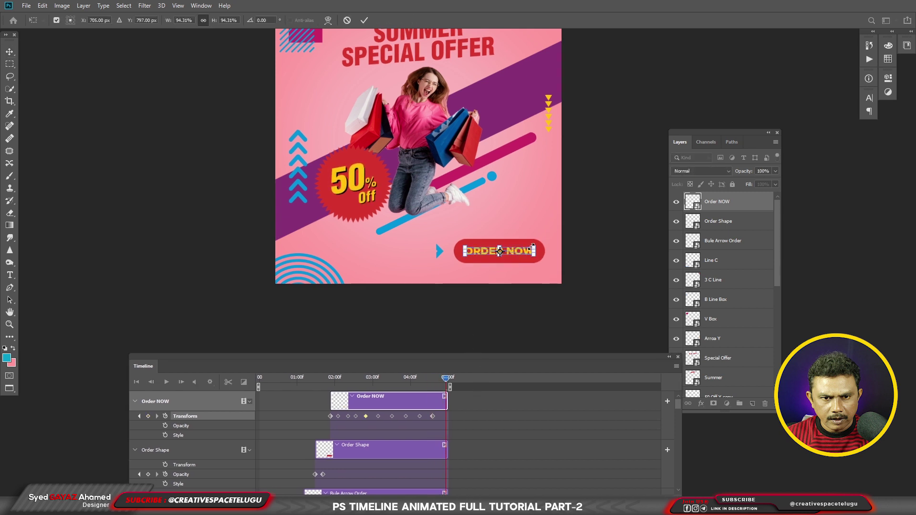
pyautogui.moveTo(534, 247); pyautogui.dragTo(536, 243)
pyautogui.press('Return')
pyautogui.press('Home')
pyautogui.press('space')
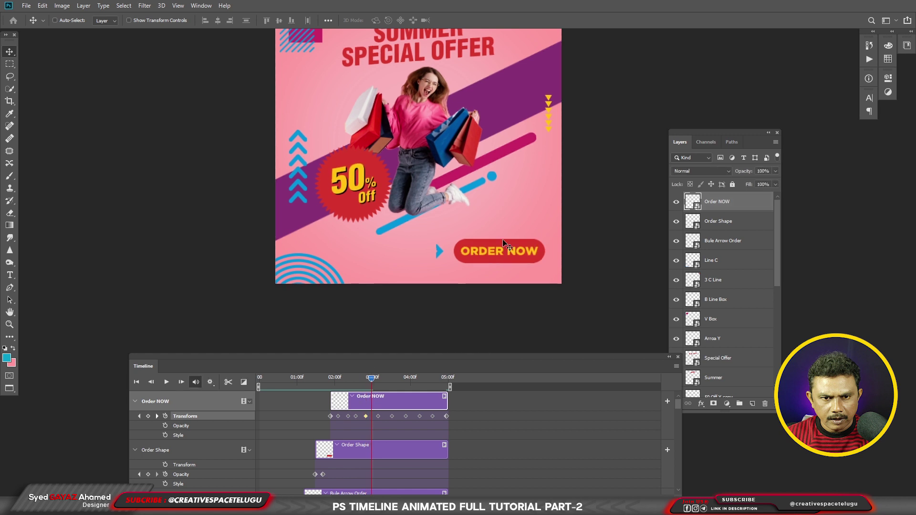
# Step: Replay the pulsing preview and clear the keyframe and layer selection
pyautogui.click(285, 378)
pyautogui.press('space')
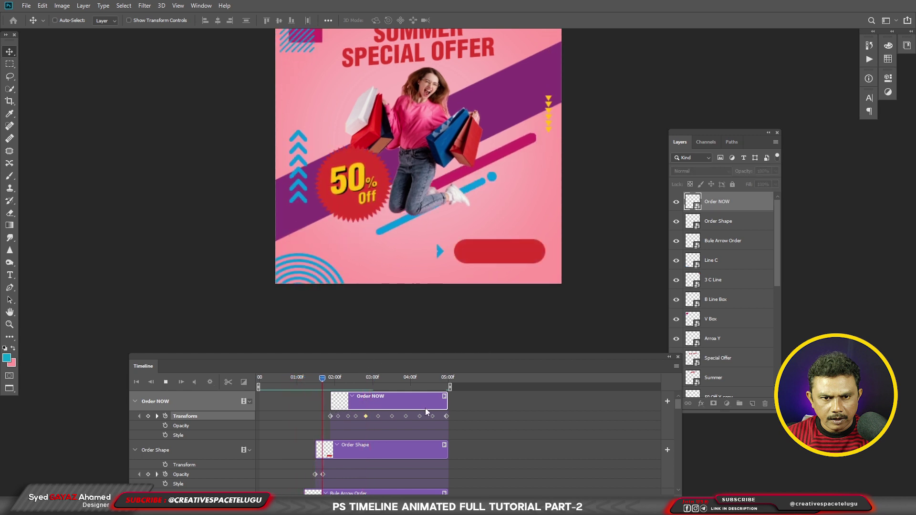
pyautogui.press('space')
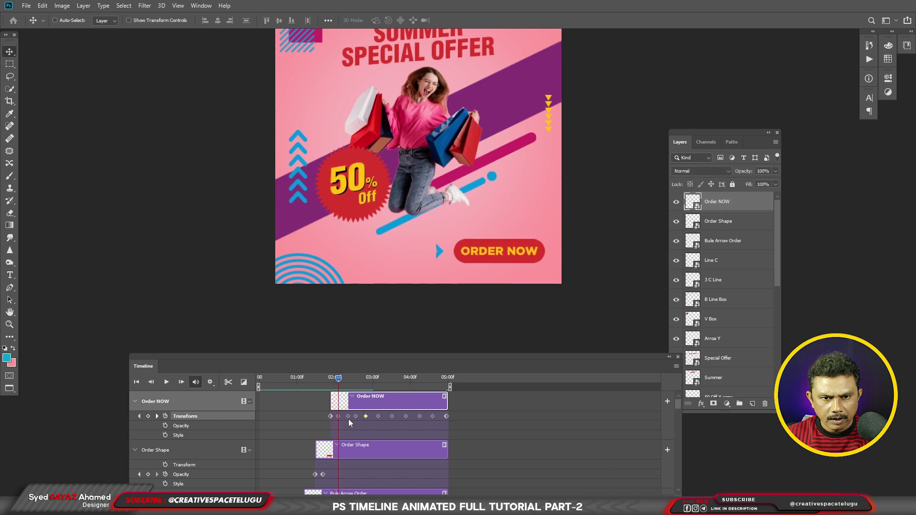
pyautogui.click(443, 421)
pyautogui.click(448, 428)
# Step: Shift the Order NOW clip slightly earlier, extend it to 05:00, and preview
pyautogui.click(340, 405)
pyautogui.moveTo(396, 404); pyautogui.dragTo(394, 405)
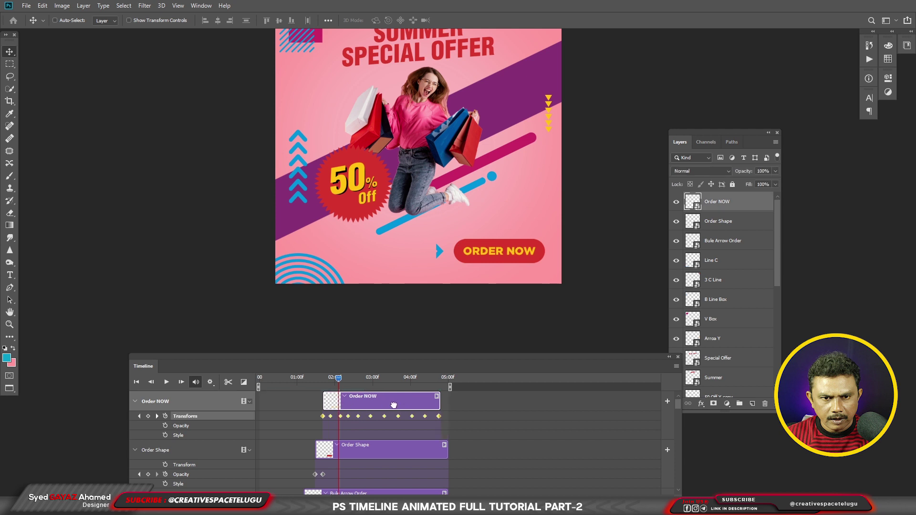
pyautogui.moveTo(439, 400); pyautogui.dragTo(446, 401)
pyautogui.press('space')
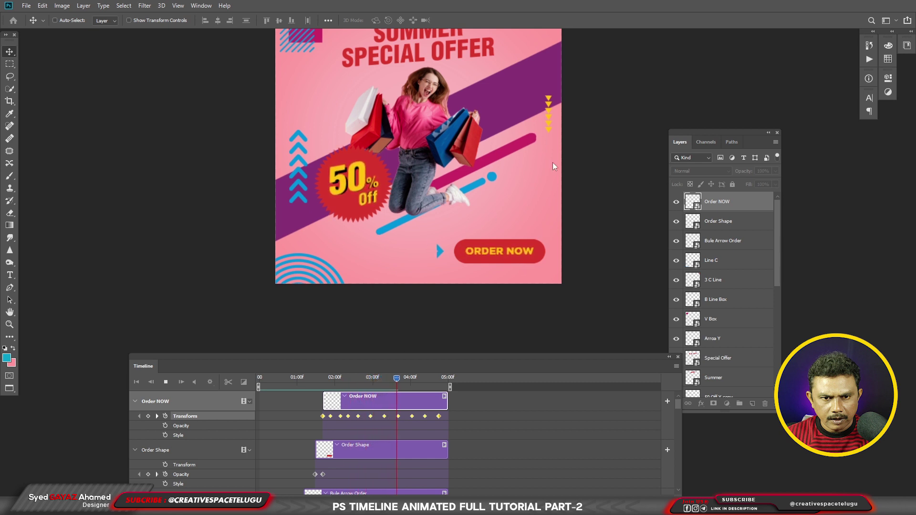
pyautogui.press('space')
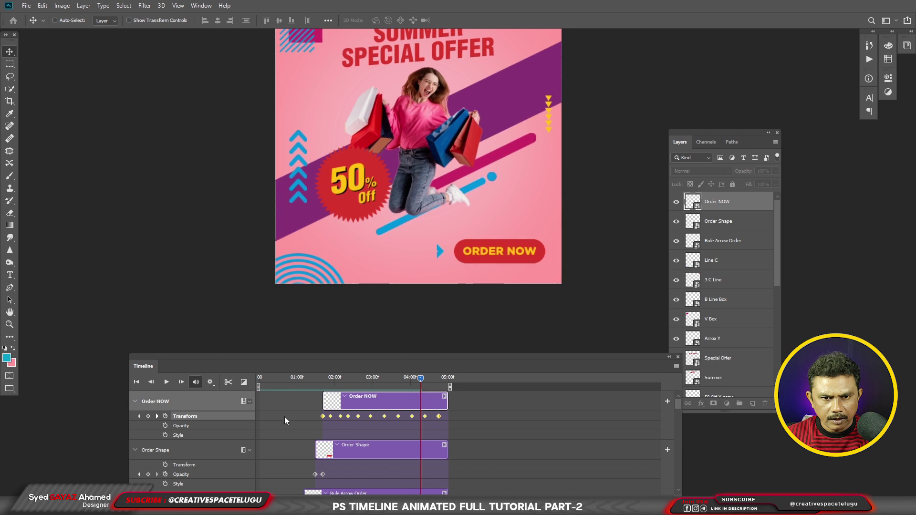
pyautogui.click(261, 424)
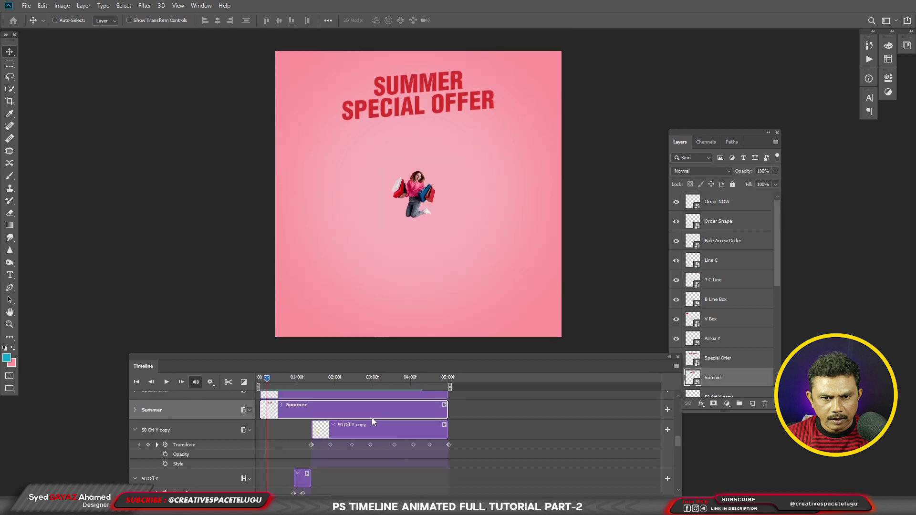
# Step: Expand the Summer track and trim its clip start later
pyautogui.scroll(2, 372, 420)
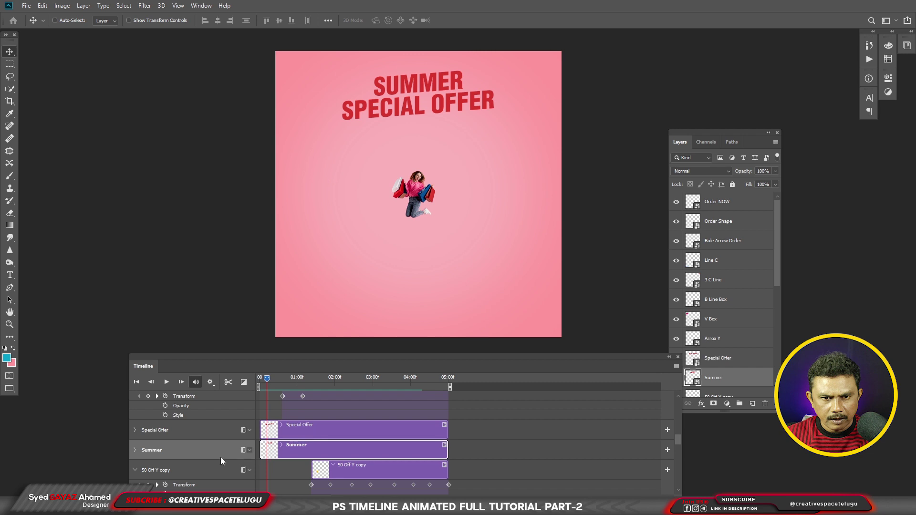
pyautogui.click(135, 450)
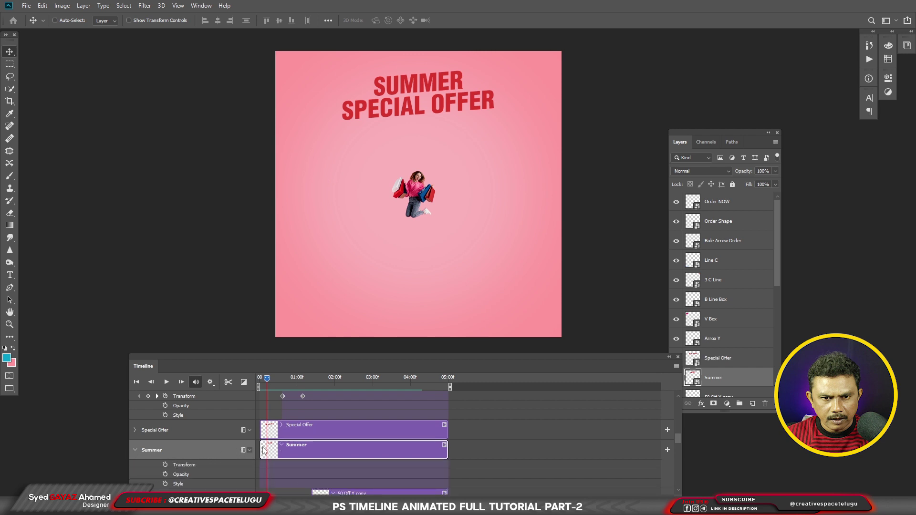
pyautogui.moveTo(261, 448); pyautogui.dragTo(268, 428)
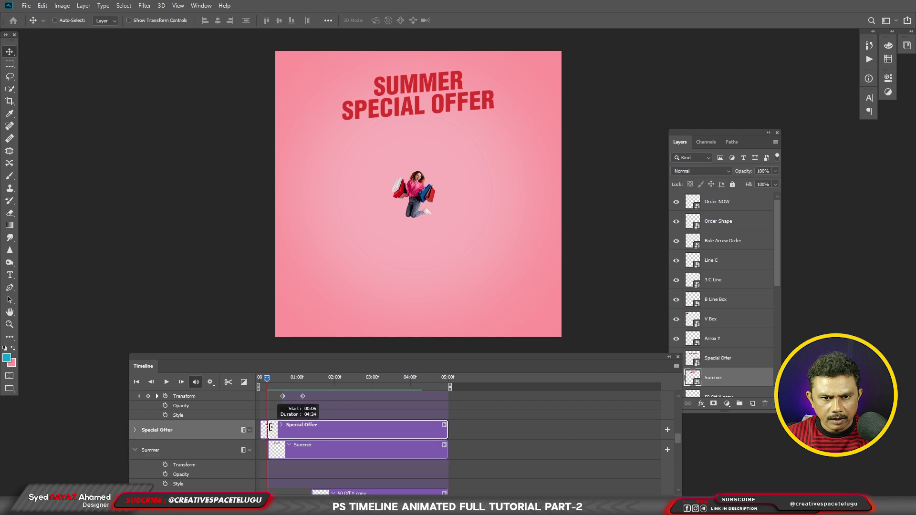
# Step: Key SPECIAL OFFER off the right edge of the canvas at frame 0
pyautogui.click(135, 430)
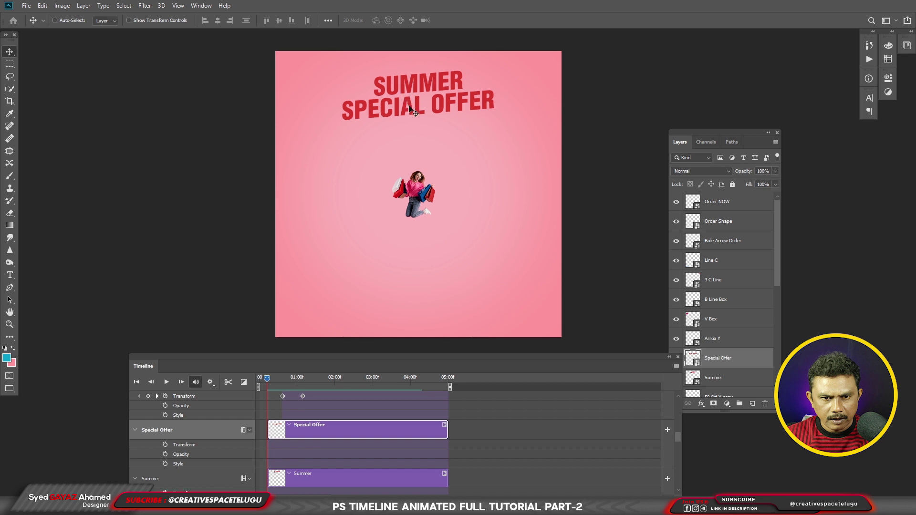
pyautogui.moveTo(436, 103); pyautogui.dragTo(592, 85)
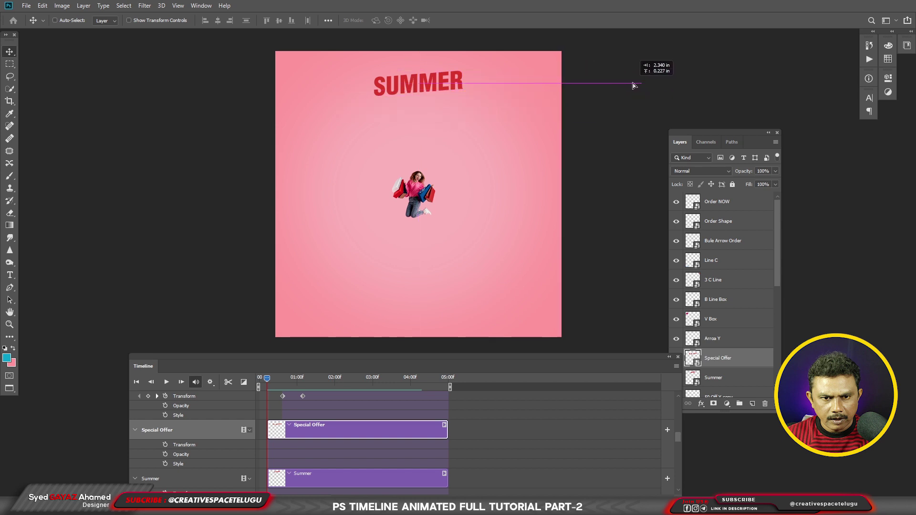
pyautogui.moveTo(591, 85); pyautogui.dragTo(644, 84)
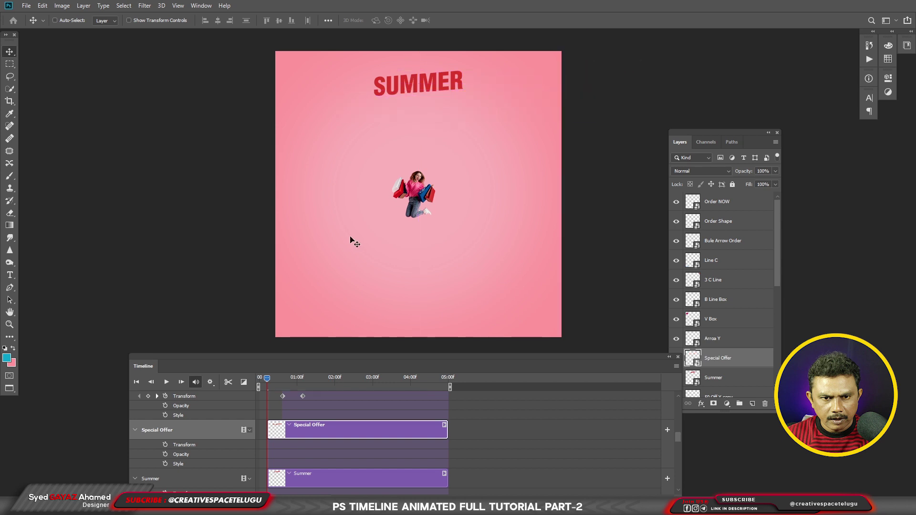
pyautogui.click(165, 445)
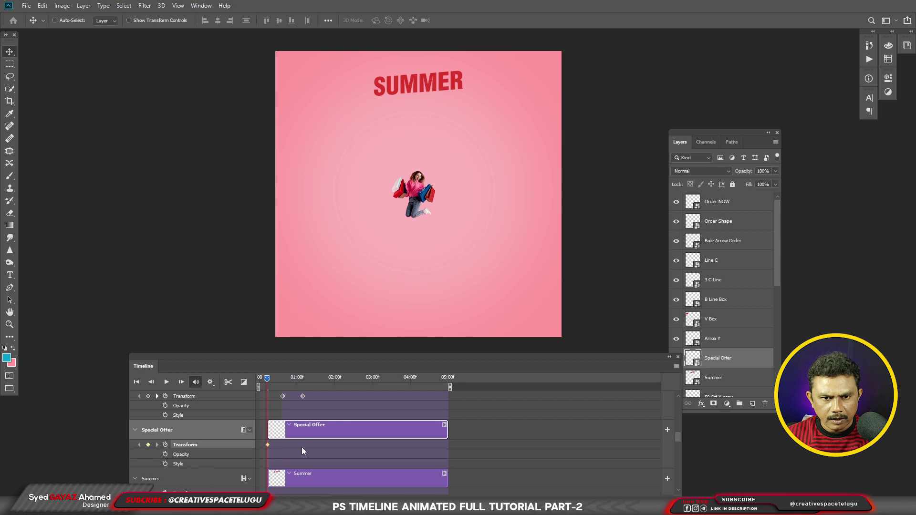
pyautogui.scroll(-3, 267, 379)
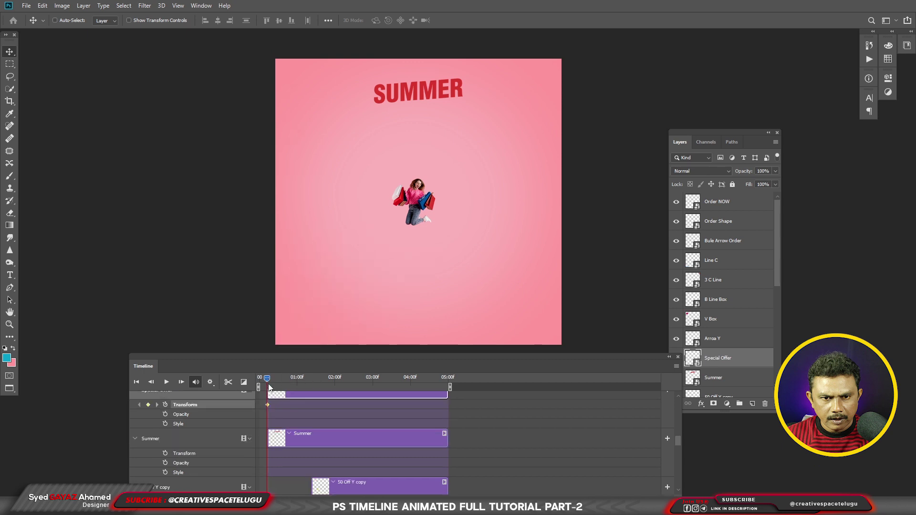
pyautogui.moveTo(267, 378); pyautogui.dragTo(288, 377)
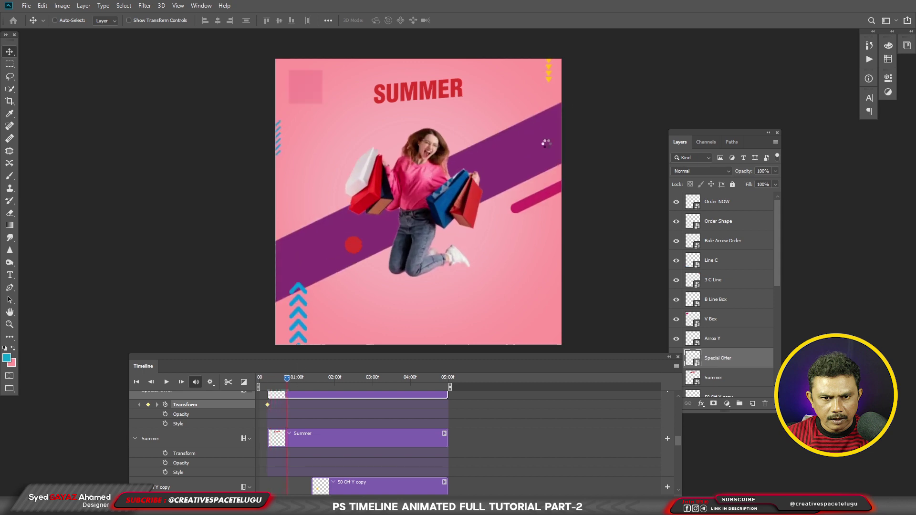
# Step: At 01:00f, move SPECIAL OFFER back below SUMMER as a second Transform keyframe
pyautogui.hotkey('ctrl', 't')
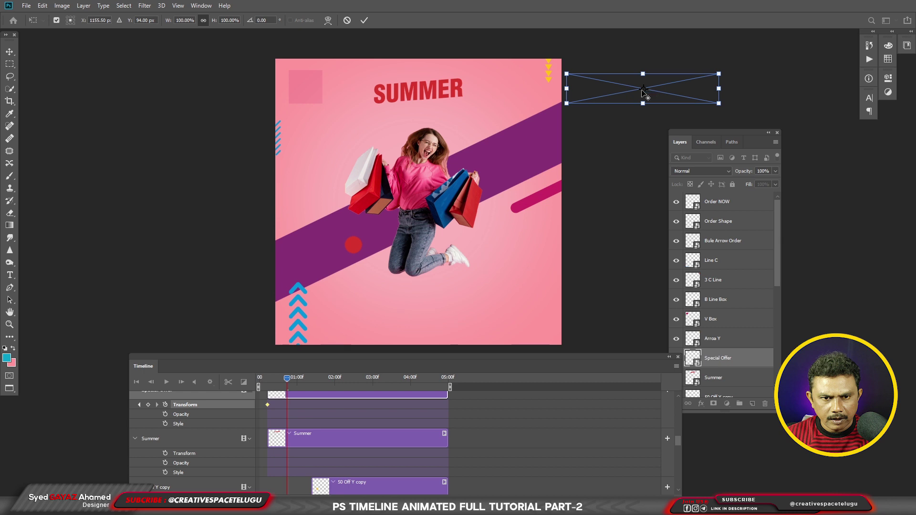
pyautogui.moveTo(670, 86)
pyautogui.mouseDown()
pyautogui.moveTo(450, 110)
pyautogui.moveTo(457, 121)
pyautogui.mouseUp()
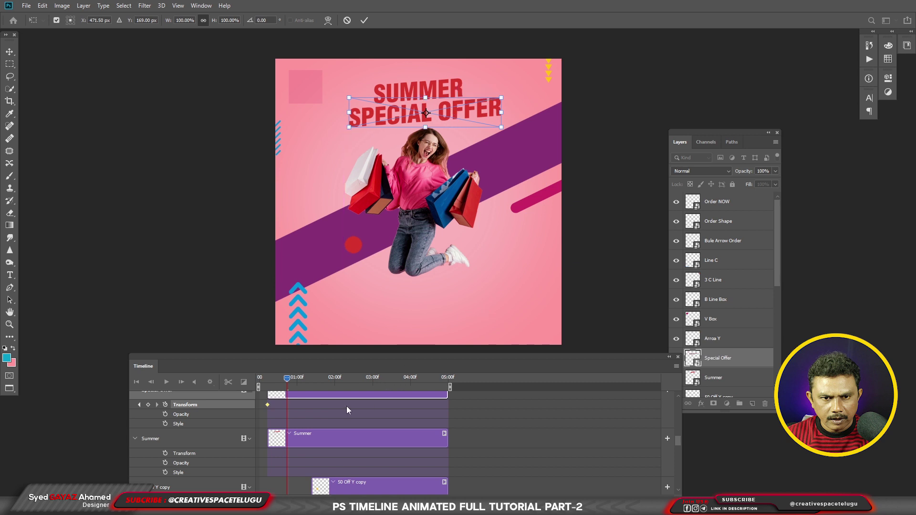
pyautogui.press('Return')
pyautogui.scroll(1, 323, 411)
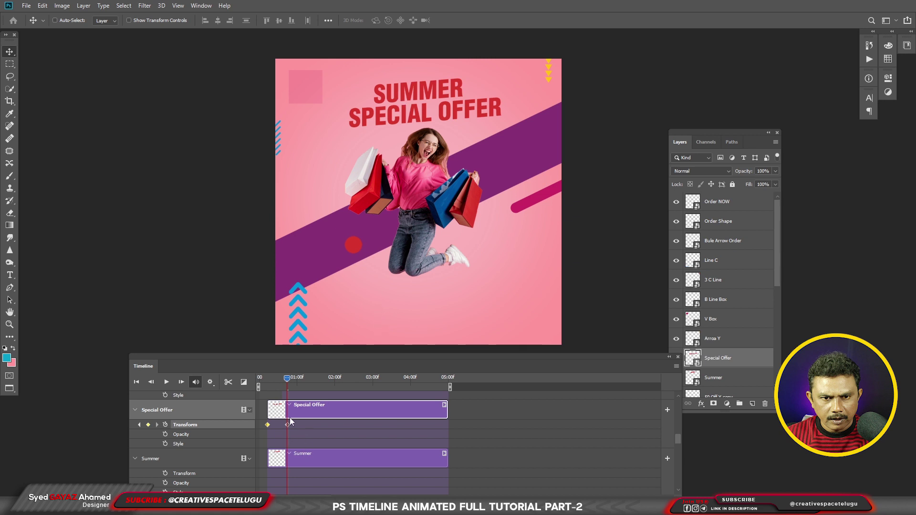
pyautogui.moveTo(286, 379); pyautogui.dragTo(269, 391)
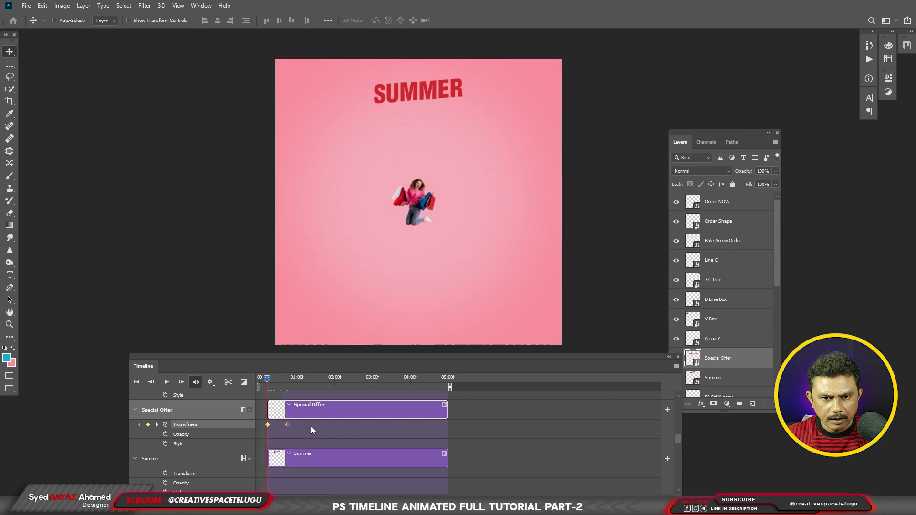
# Step: Key the SUMMER text off the left edge of the canvas at frame 0
pyautogui.hotkey('alt', '[')
pyautogui.hotkey('ctrl', 't')
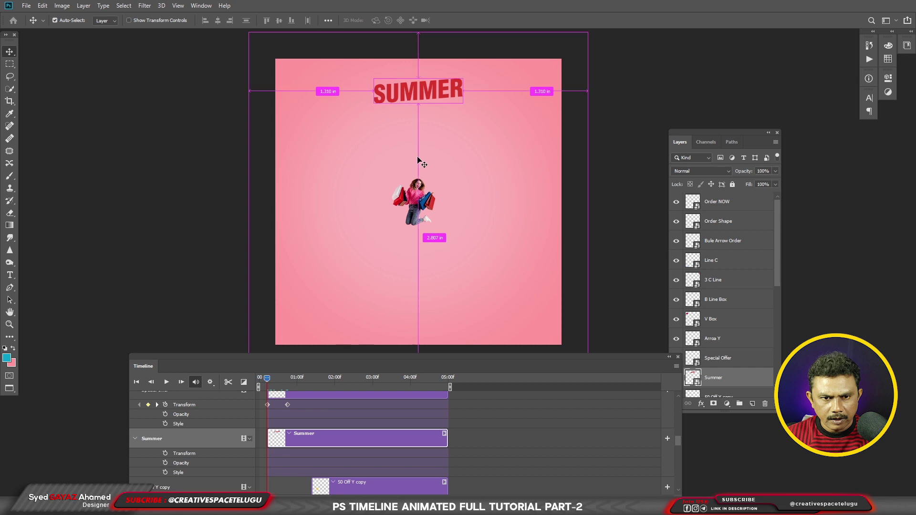
pyautogui.moveTo(443, 92); pyautogui.dragTo(247, 110)
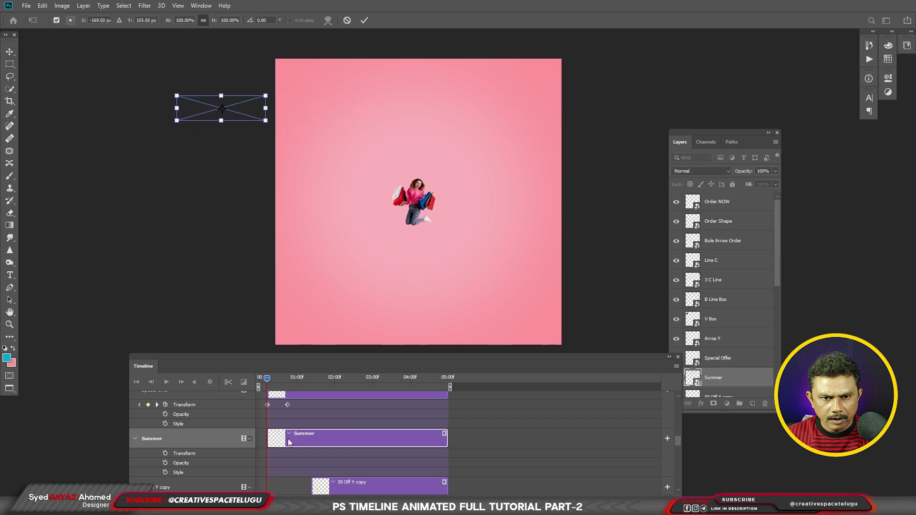
pyautogui.press('Return')
pyautogui.click(165, 453)
# Step: At 01:00f, key SUMMER back above SPECIAL OFFER, then play from start
pyautogui.moveTo(274, 380); pyautogui.dragTo(290, 391)
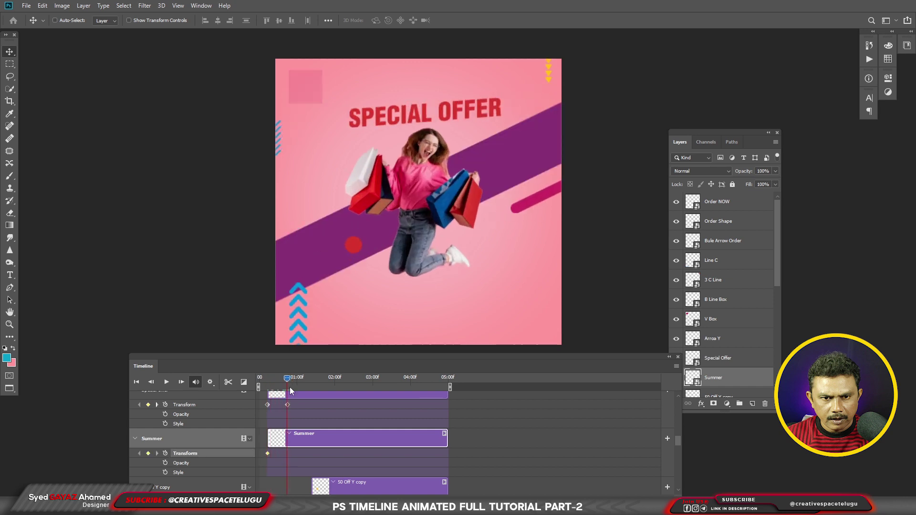
pyautogui.click(288, 404)
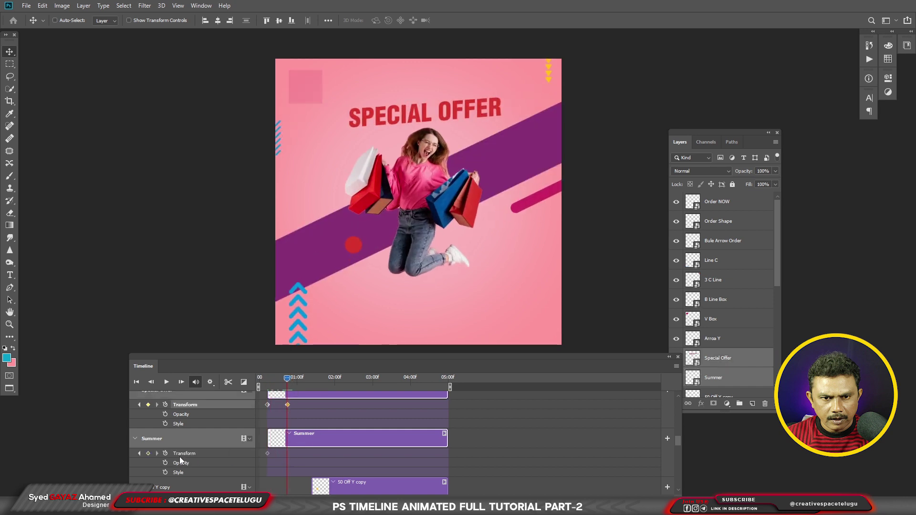
pyautogui.click(186, 438)
pyautogui.hotkey('ctrl', 't')
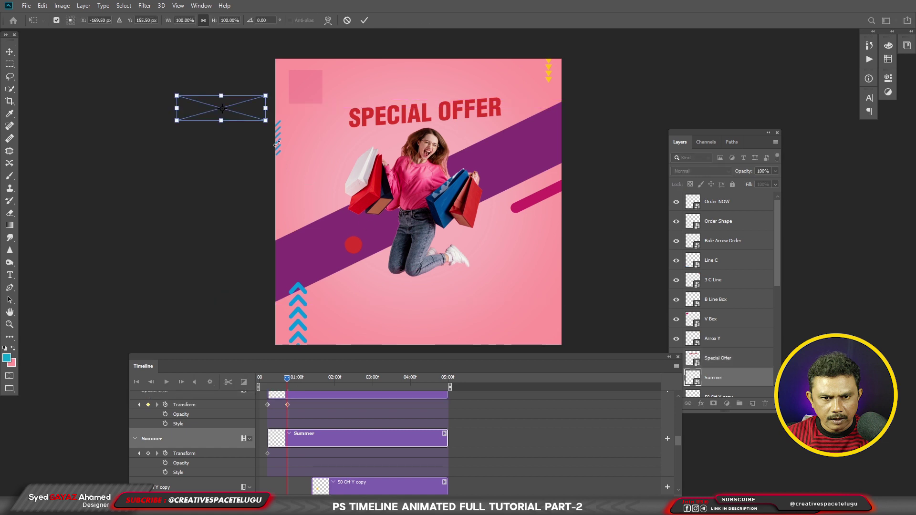
pyautogui.moveTo(234, 113); pyautogui.dragTo(436, 96)
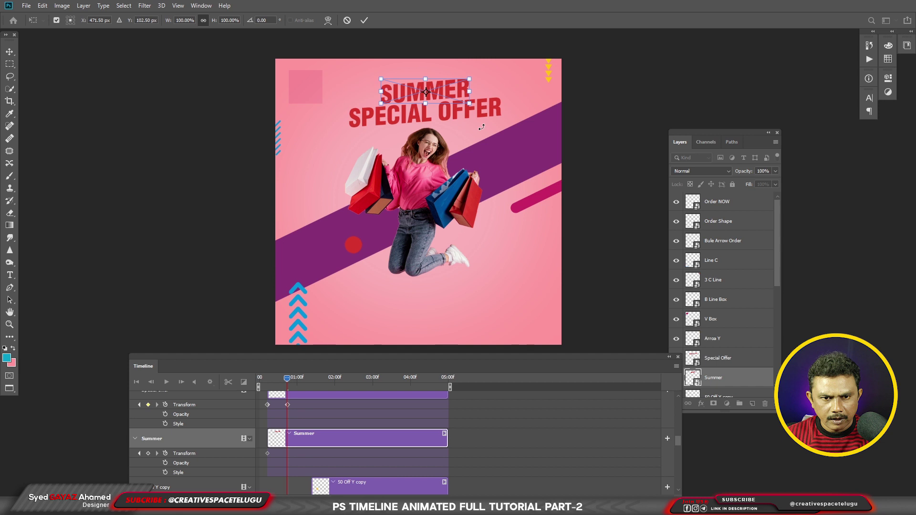
pyautogui.press('Up')
pyautogui.press('Up')
pyautogui.press('Up')
pyautogui.press('Up')
pyautogui.press('Up')
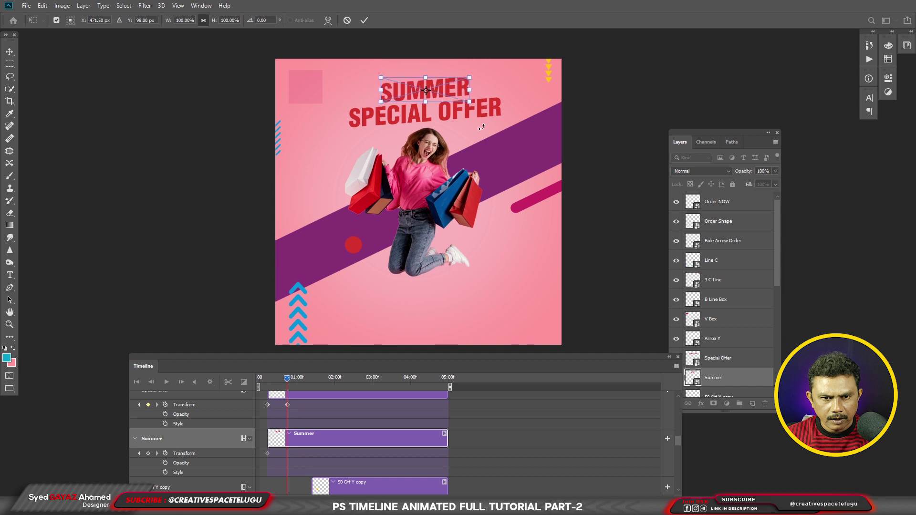
pyautogui.press('Return')
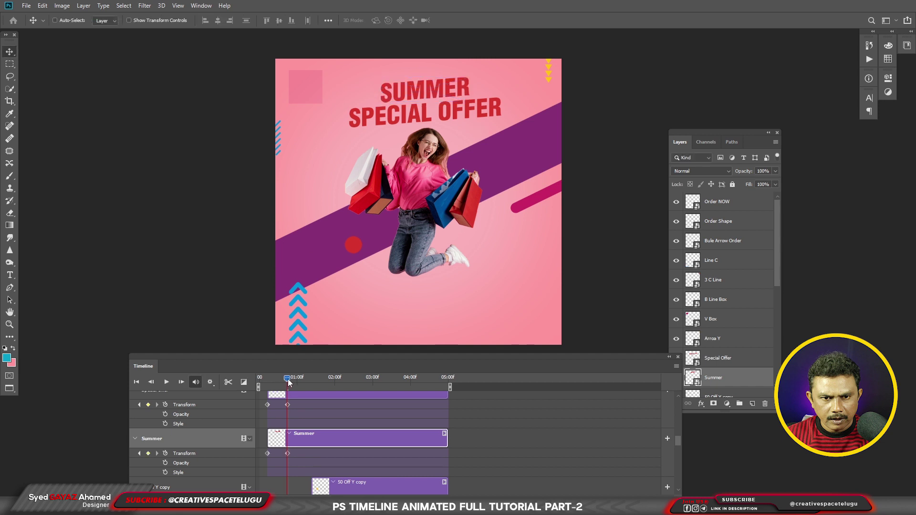
pyautogui.moveTo(287, 381); pyautogui.dragTo(260, 382)
pyautogui.press('space')
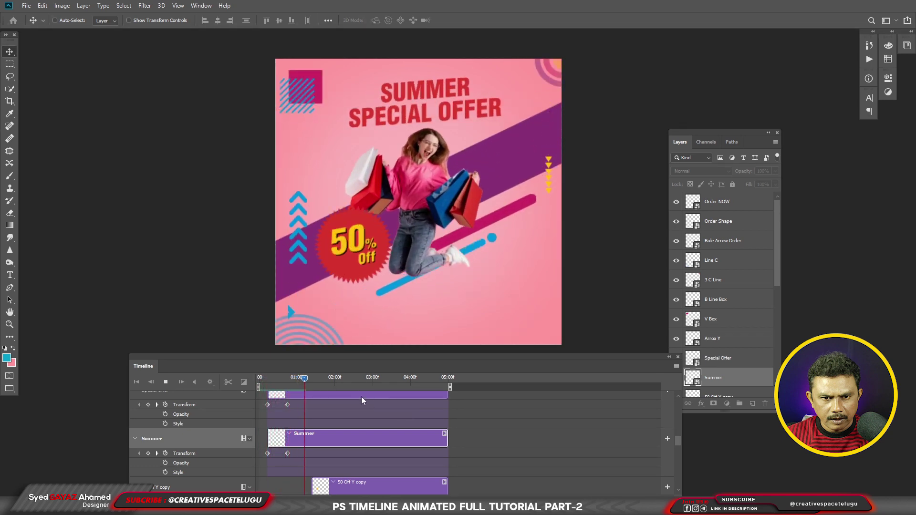
# Step: Move Summer's ending Transform keyframe earlier, to around 00:15
pyautogui.press('space')
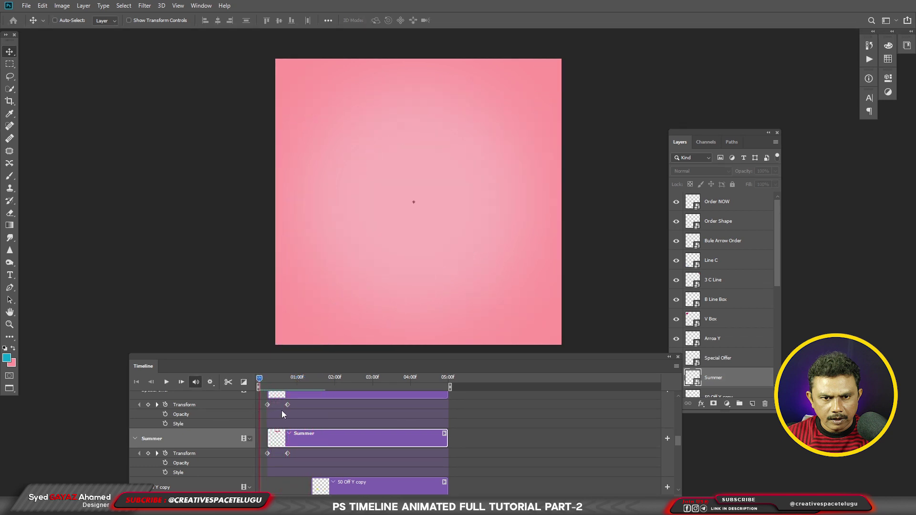
pyautogui.click(287, 405)
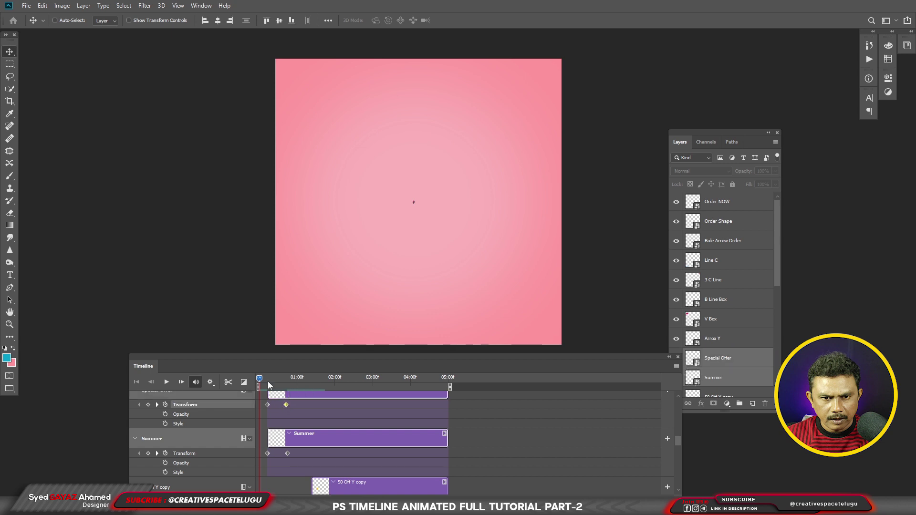
pyautogui.moveTo(288, 453); pyautogui.dragTo(285, 454)
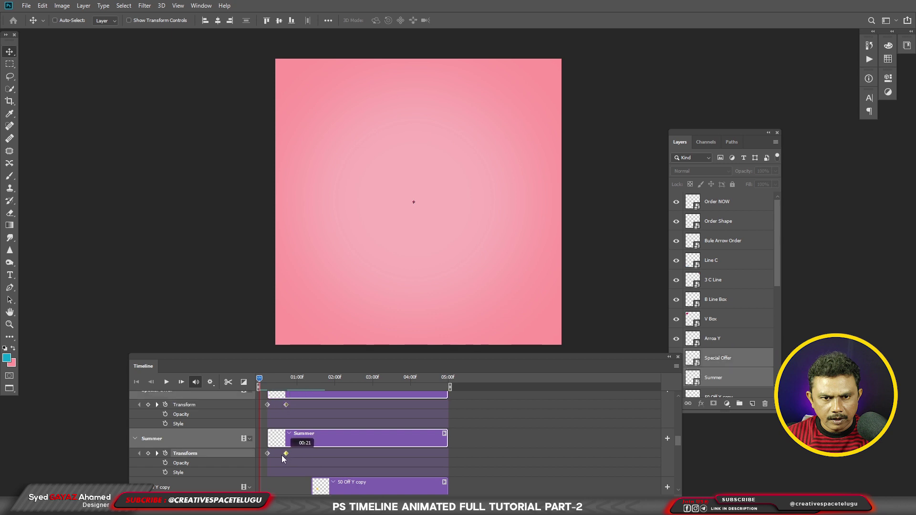
pyautogui.moveTo(259, 380)
pyautogui.mouseDown()
pyautogui.moveTo(279, 381)
pyautogui.moveTo(280, 405)
pyautogui.mouseUp()
pyautogui.moveTo(287, 454); pyautogui.dragTo(280, 453)
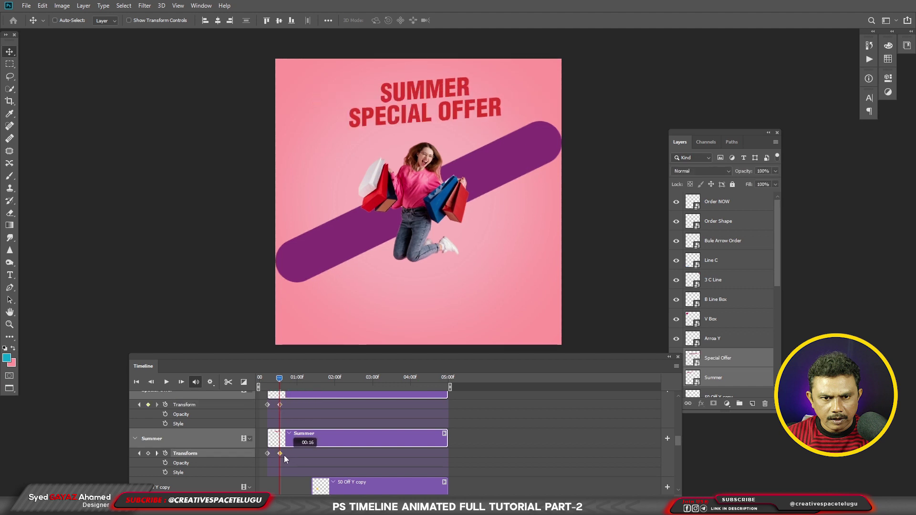
# Step: Preview the headline slide-ins, restore standard screen mode, and save Offer Promo.psd
pyautogui.moveTo(280, 379); pyautogui.dragTo(259, 379)
pyautogui.press('space')
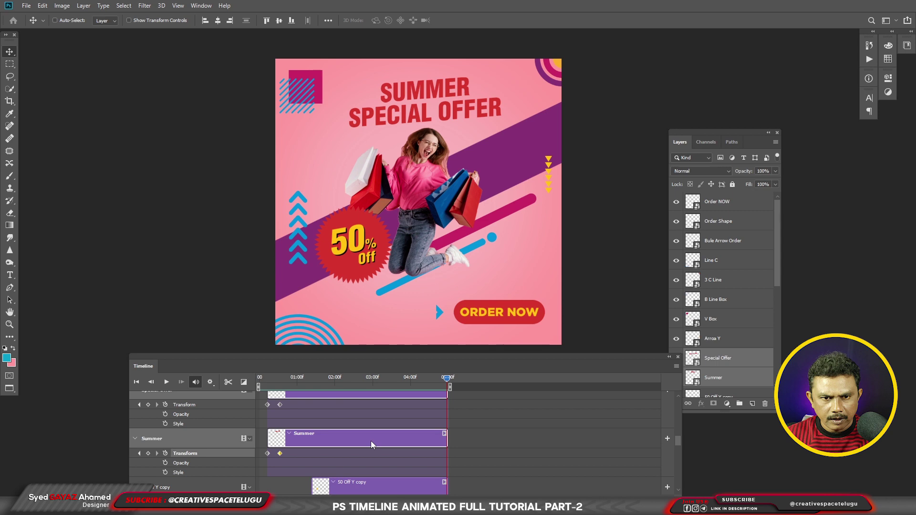
pyautogui.hotkey('shift', 'f')
pyautogui.hotkey('ctrl', 's')
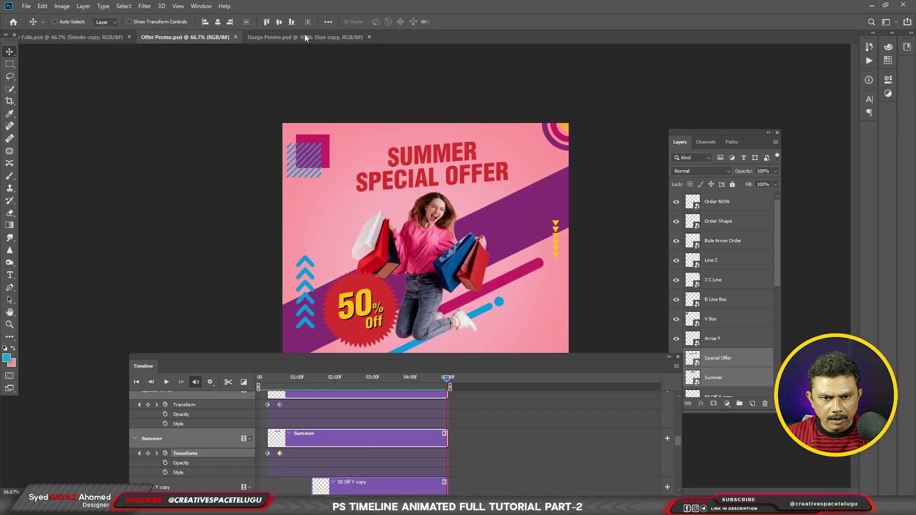
# Step: In Durga Promo.psd, move the Sun copy clip to start at 0, aligned with Layer 1 and SKY
pyautogui.click(305, 37)
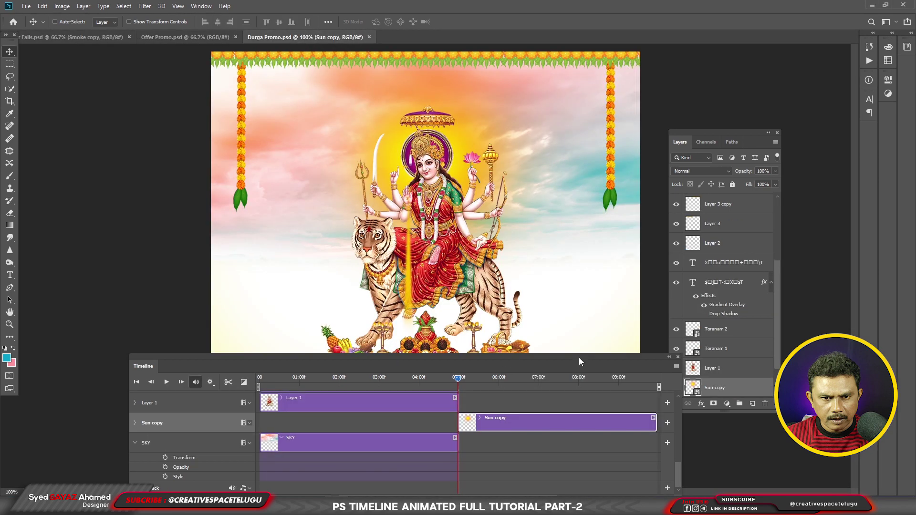
pyautogui.moveTo(567, 334); pyautogui.dragTo(556, 312)
pyautogui.moveTo(506, 422); pyautogui.dragTo(351, 424)
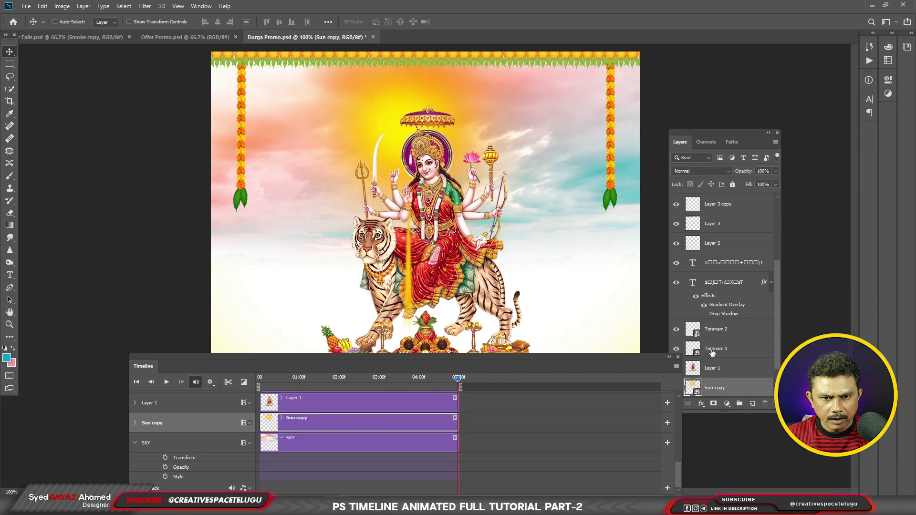
# Step: Scroll down the timeline and expand the SKY track's animatable properties
pyautogui.click(669, 356)
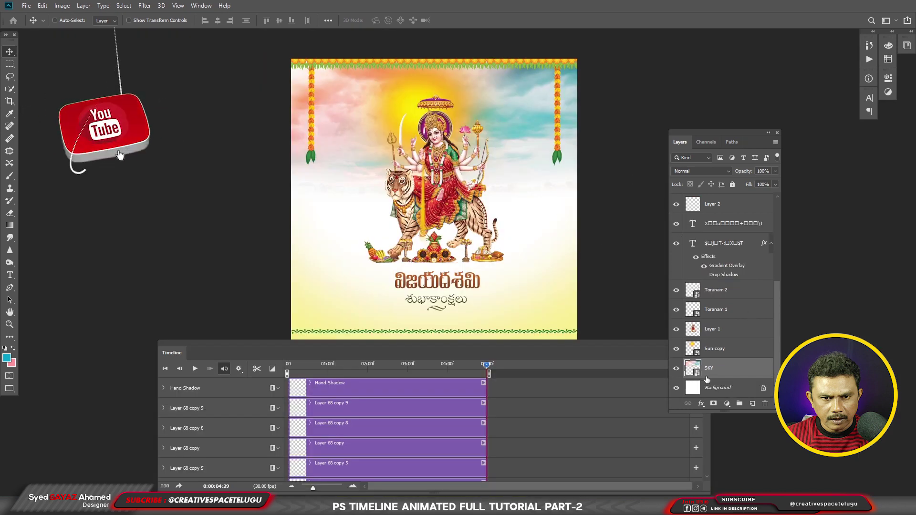
pyautogui.scroll(-4, 357, 453)
pyautogui.scroll(-5, 361, 458)
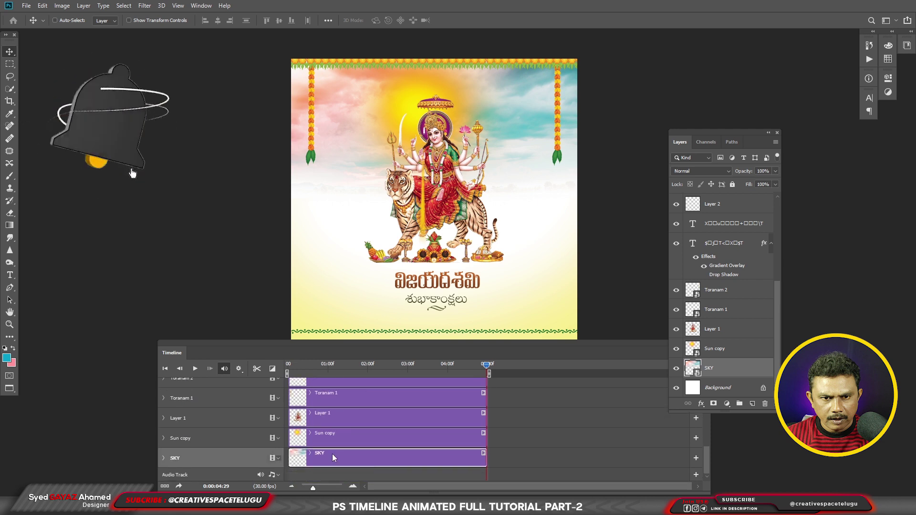
pyautogui.click(163, 458)
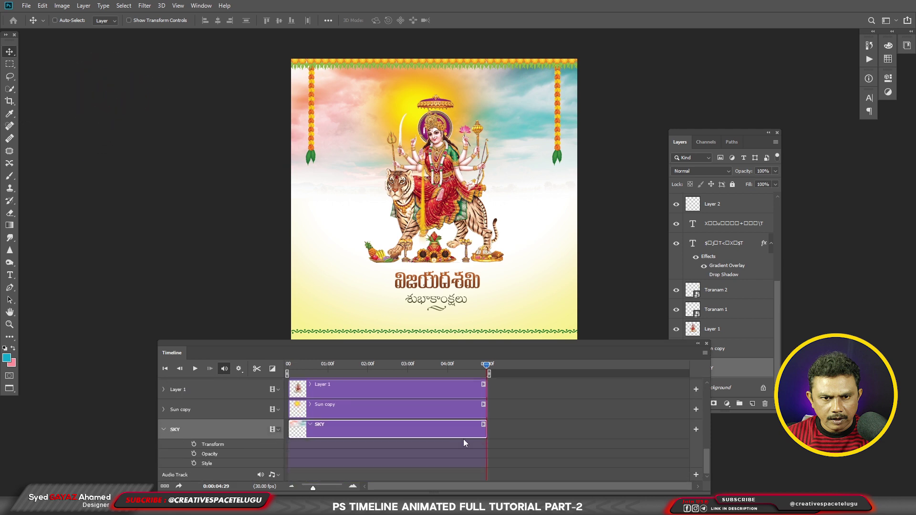
# Step: At 0, enable SKY's Transform keyframing and skew the sky's top edge far left
pyautogui.moveTo(484, 366); pyautogui.dragTo(259, 396)
pyautogui.press('ctrl')
pyautogui.hotkey('ctrl', 't')
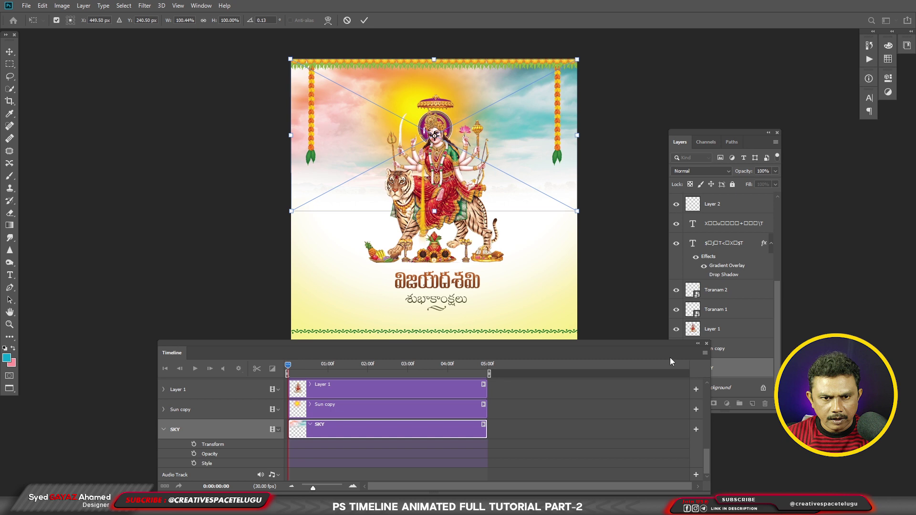
pyautogui.moveTo(662, 341); pyautogui.dragTo(608, 348)
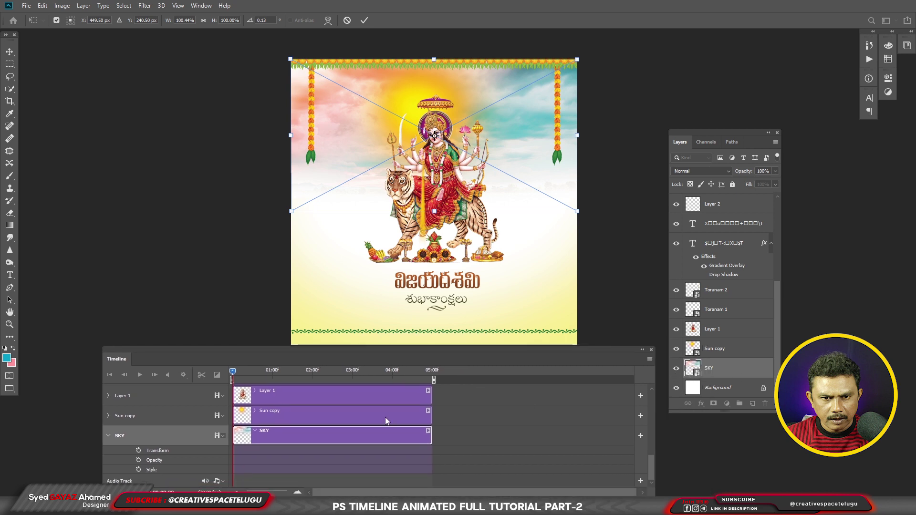
pyautogui.press('Return')
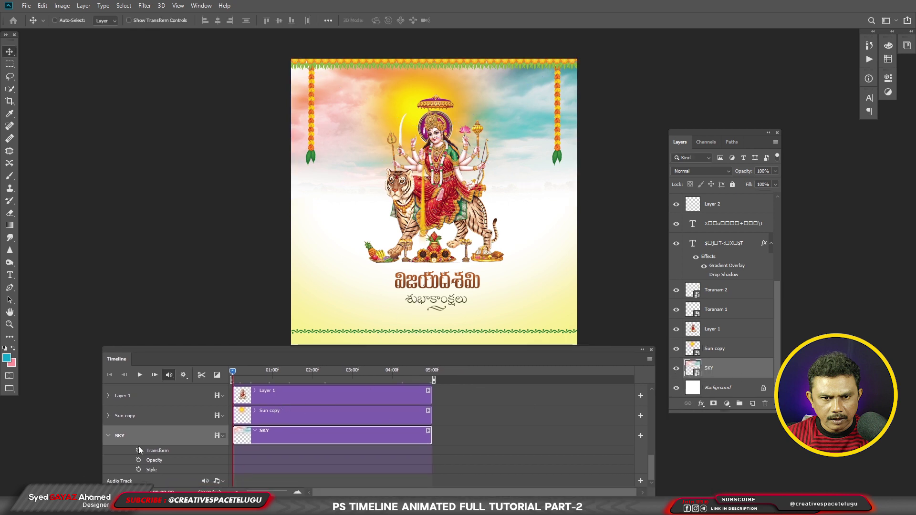
pyautogui.click(139, 450)
pyautogui.hotkey('ctrl', 't')
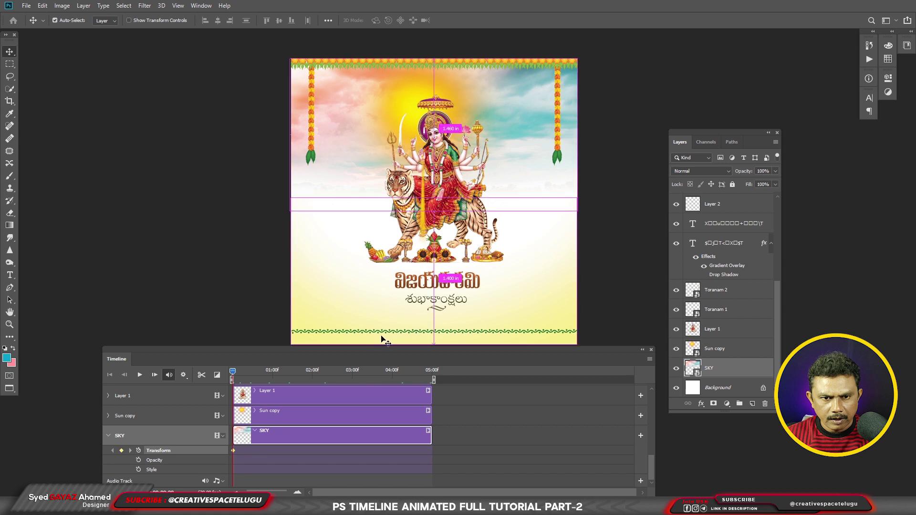
pyautogui.moveTo(293, 60); pyautogui.dragTo(67, 100)
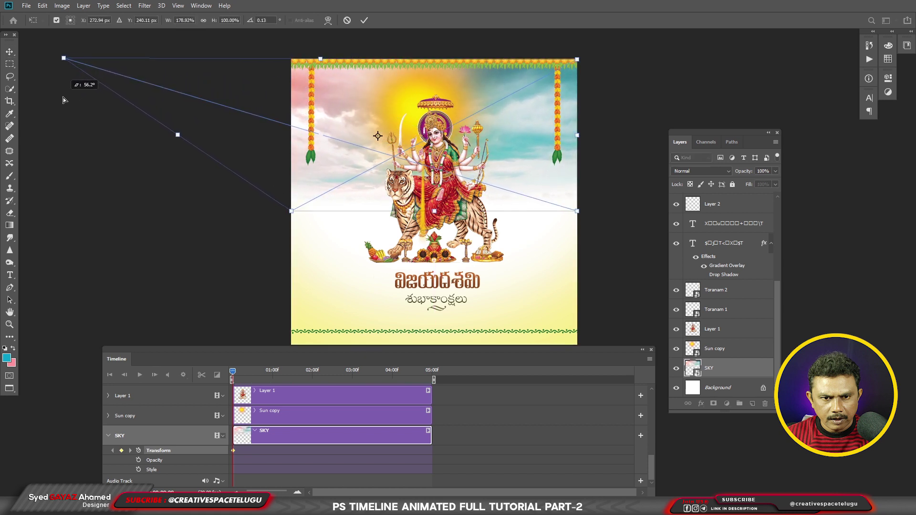
pyautogui.press('Return')
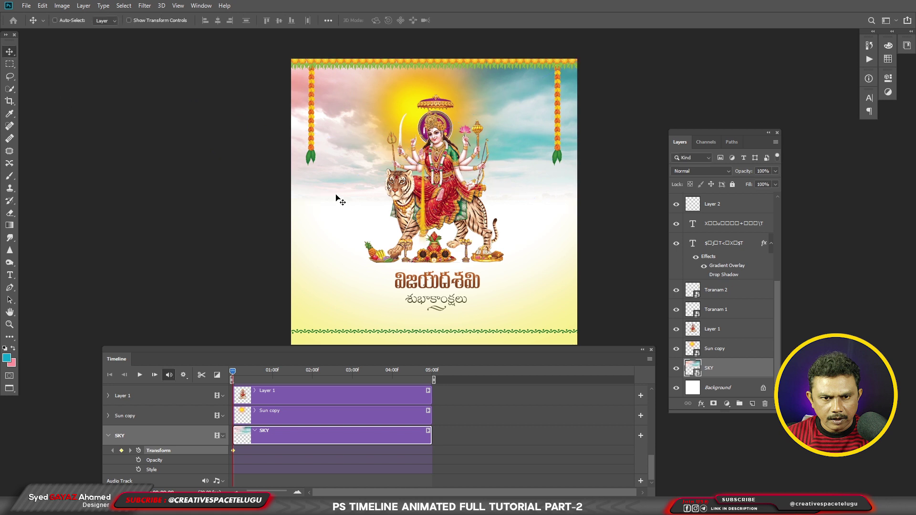
# Step: At 05:00, skew the sky's top edge far right as the ending Transform keyframe
pyautogui.moveTo(233, 368); pyautogui.dragTo(445, 374)
pyautogui.hotkey('ctrl', 't')
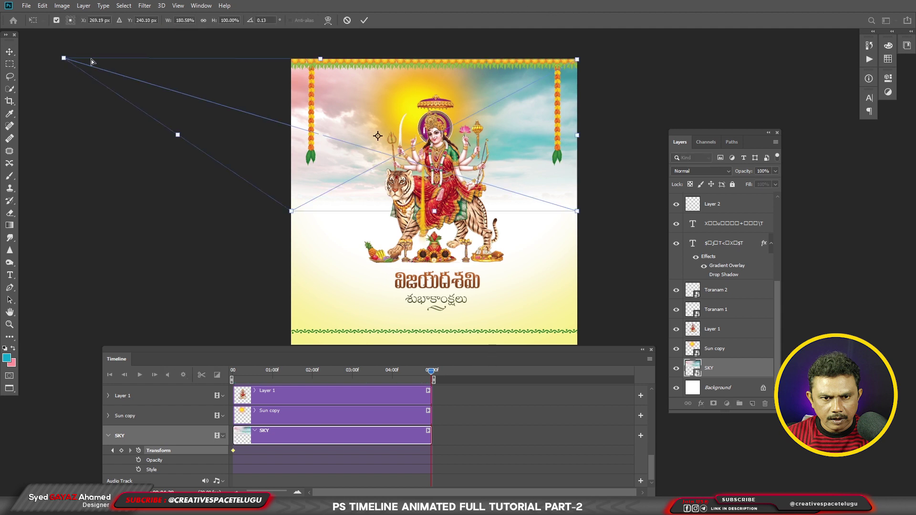
pyautogui.moveTo(62, 61); pyautogui.dragTo(292, 71)
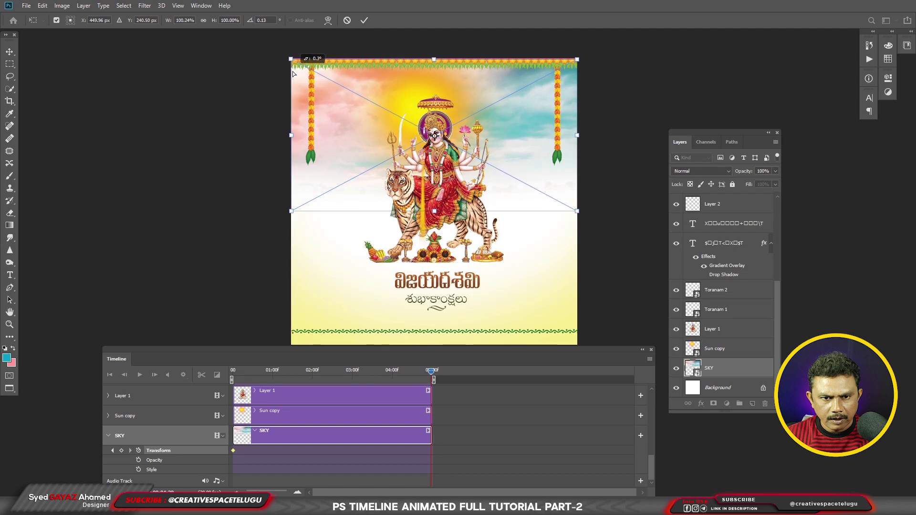
pyautogui.moveTo(293, 70); pyautogui.dragTo(291, 59)
pyautogui.scroll(2, 556, 192)
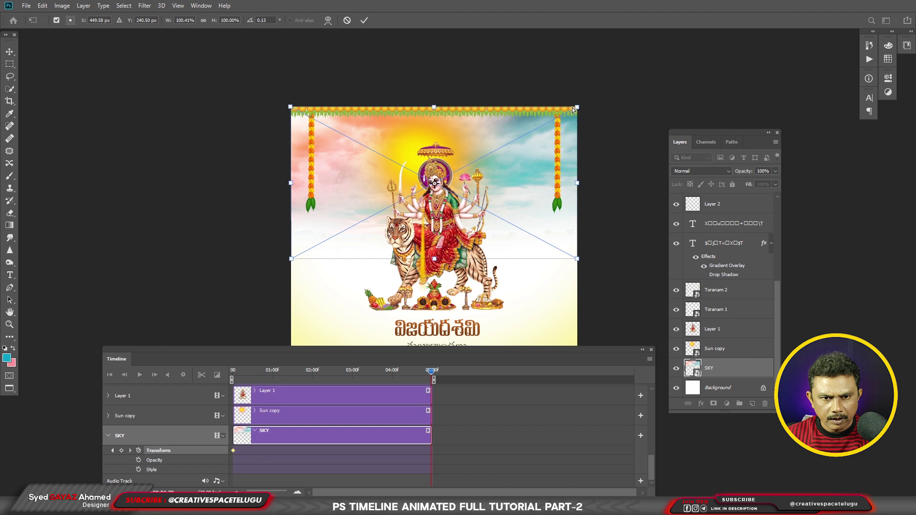
pyautogui.moveTo(577, 107); pyautogui.dragTo(773, 96)
pyautogui.moveTo(788, 94); pyautogui.dragTo(803, 91)
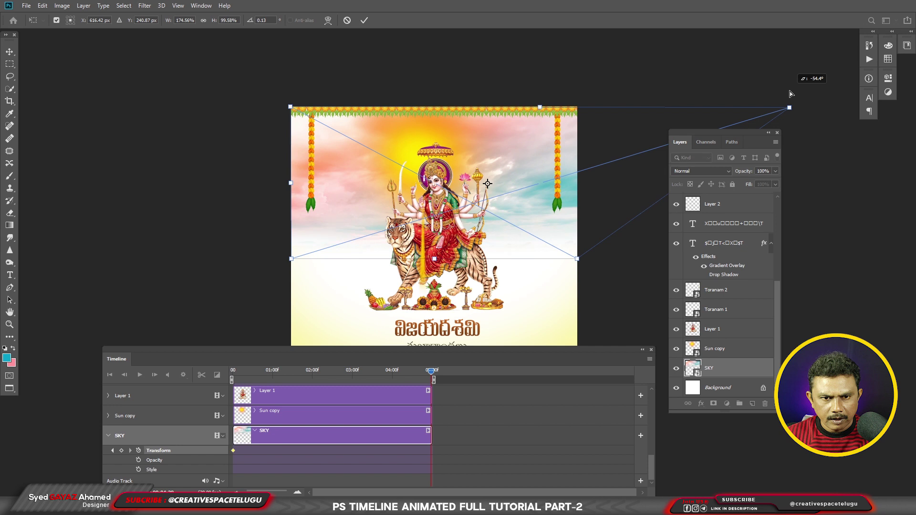
pyautogui.moveTo(803, 91); pyautogui.dragTo(805, 87)
pyautogui.press('Return')
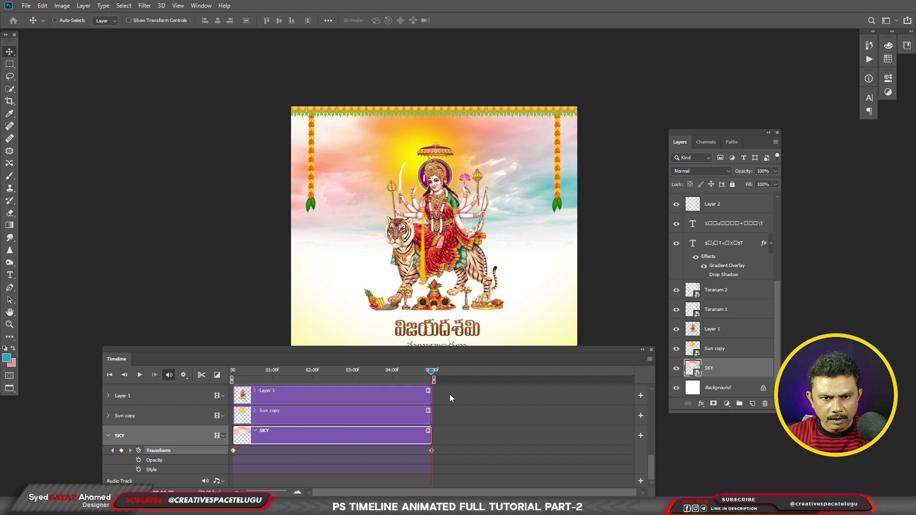
# Step: Preview the sky skew animation
pyautogui.press('space')
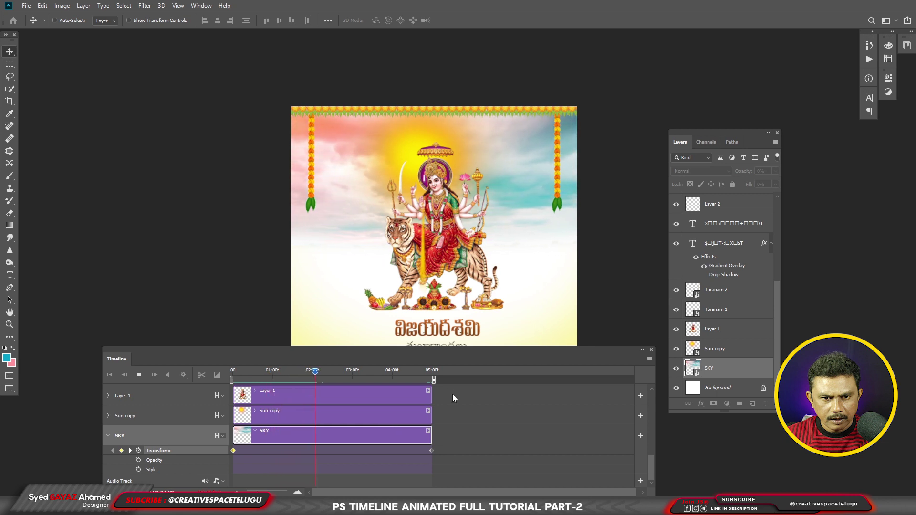
pyautogui.press('space')
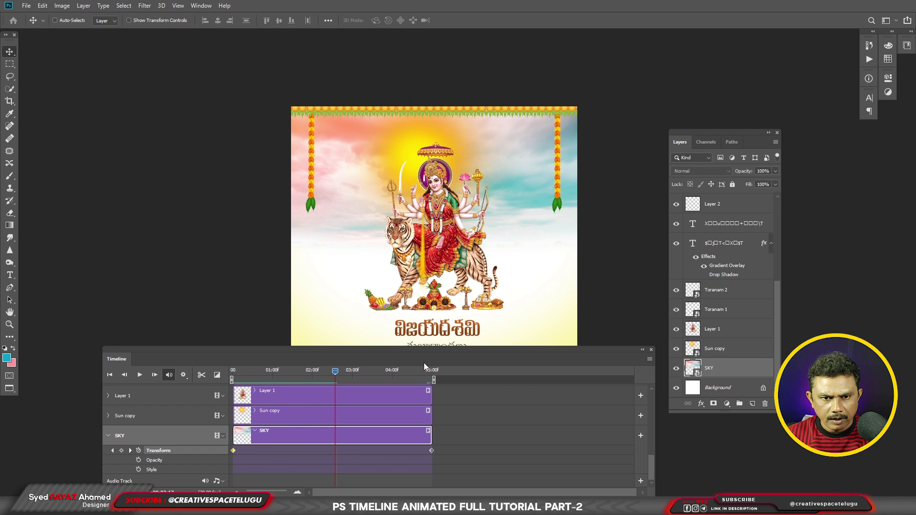
pyautogui.scroll(-3, 462, 275)
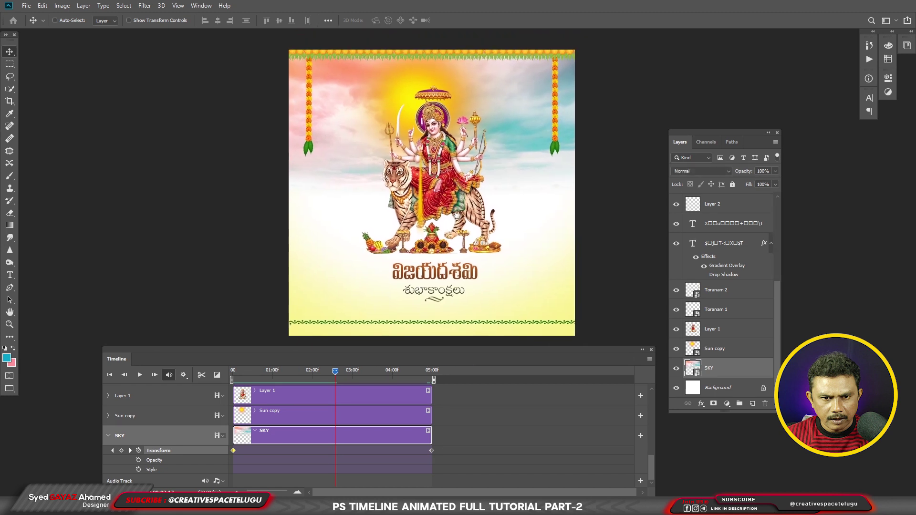
pyautogui.scroll(1, 256, 453)
# Step: Select the Sun copy layer from the canvas right-click layer list
pyautogui.rightClick(409, 107)
pyautogui.click(423, 119)
pyautogui.moveTo(421, 117); pyautogui.dragTo(426, 126)
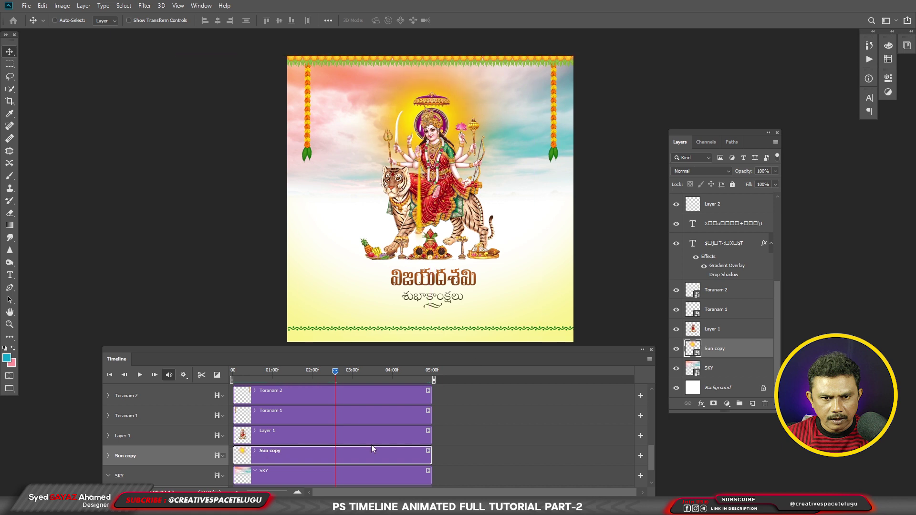
# Step: Shrink the sun to about a third and set Sun copy's starting Transform keyframe
pyautogui.click(108, 456)
pyautogui.hotkey('ctrl', 't')
pyautogui.moveTo(532, 66); pyautogui.dragTo(451, 96)
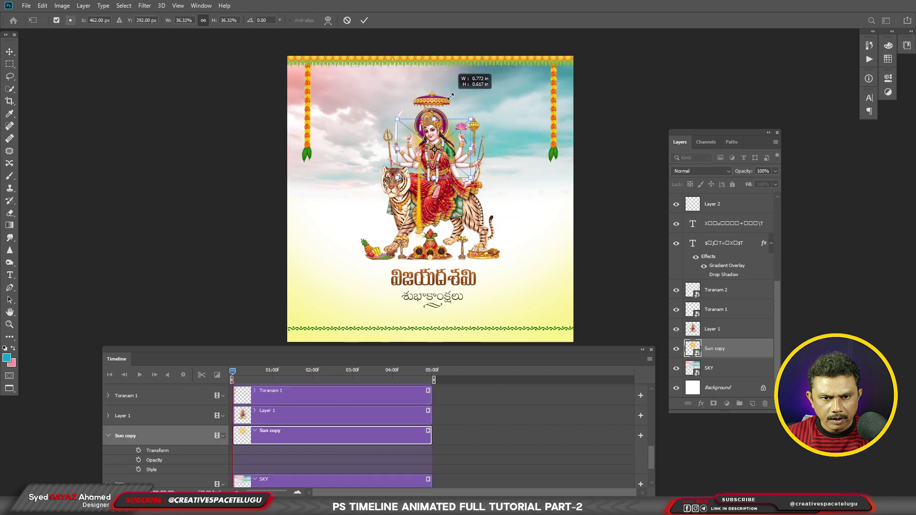
pyautogui.moveTo(451, 97); pyautogui.dragTo(450, 98)
pyautogui.press('Return')
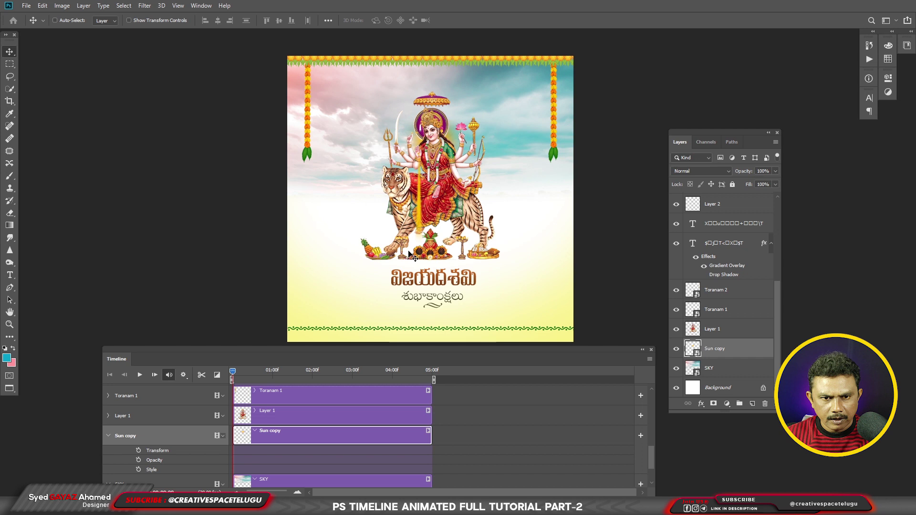
pyautogui.hotkey('ctrl', 't')
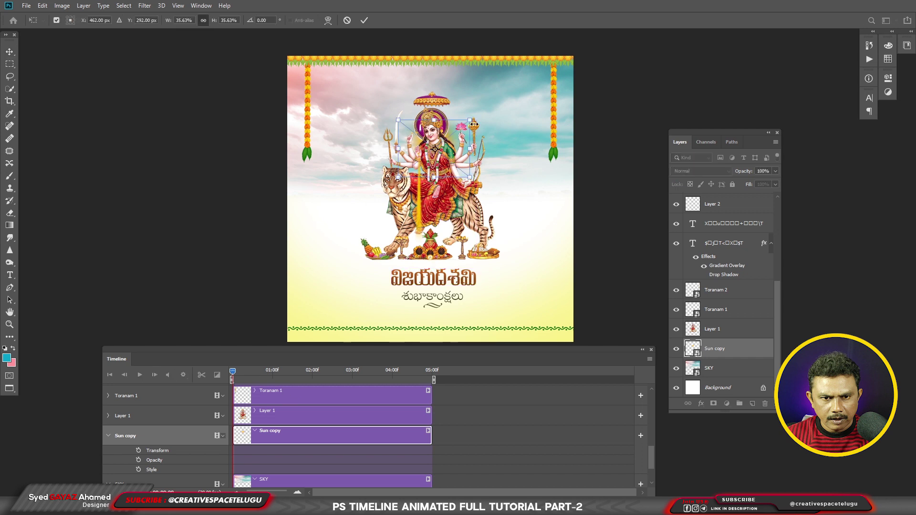
pyautogui.press('Return')
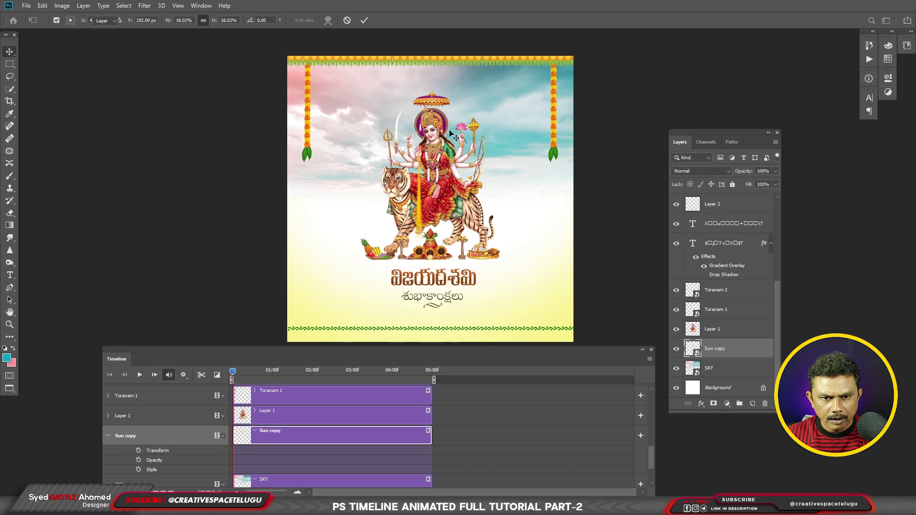
pyautogui.click(138, 450)
# Step: Slightly later, enlarge the sun to about 89% as a keyframe, then go to 01:00
pyautogui.moveTo(231, 370); pyautogui.dragTo(251, 374)
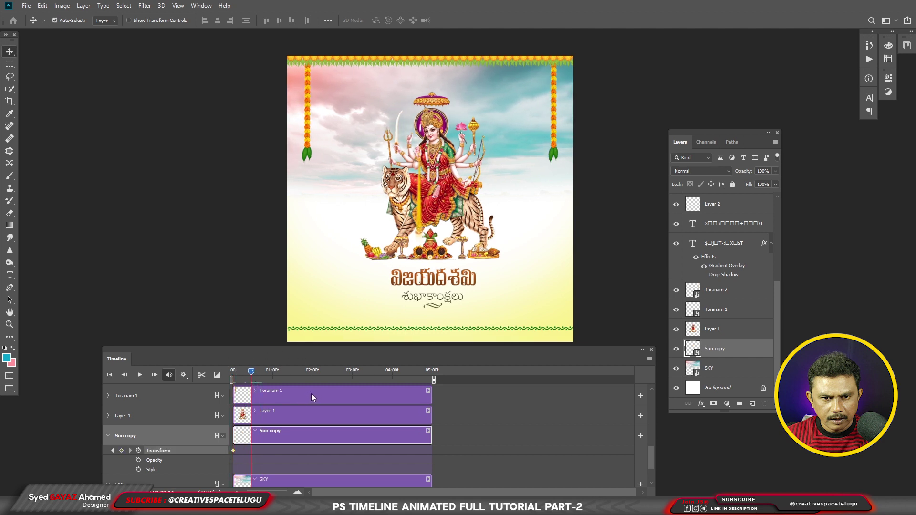
pyautogui.hotkey('ctrl', 't')
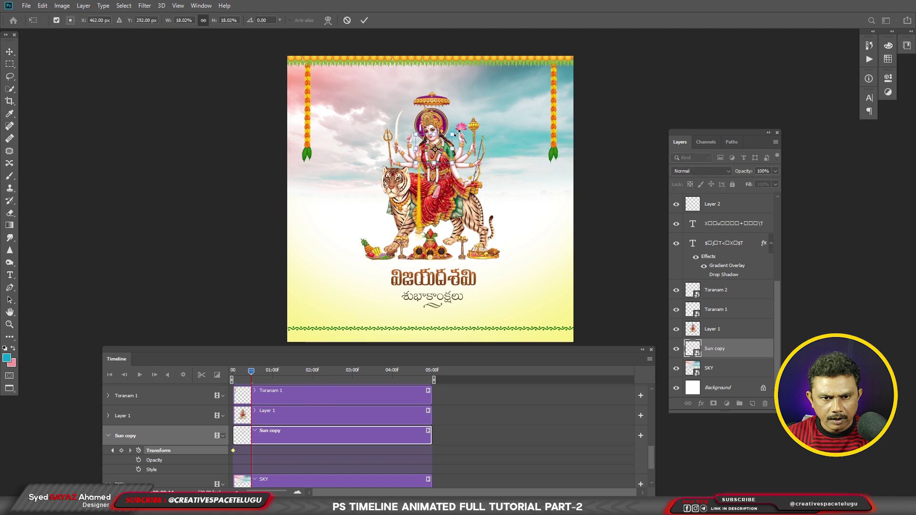
pyautogui.moveTo(454, 133); pyautogui.dragTo(501, 97)
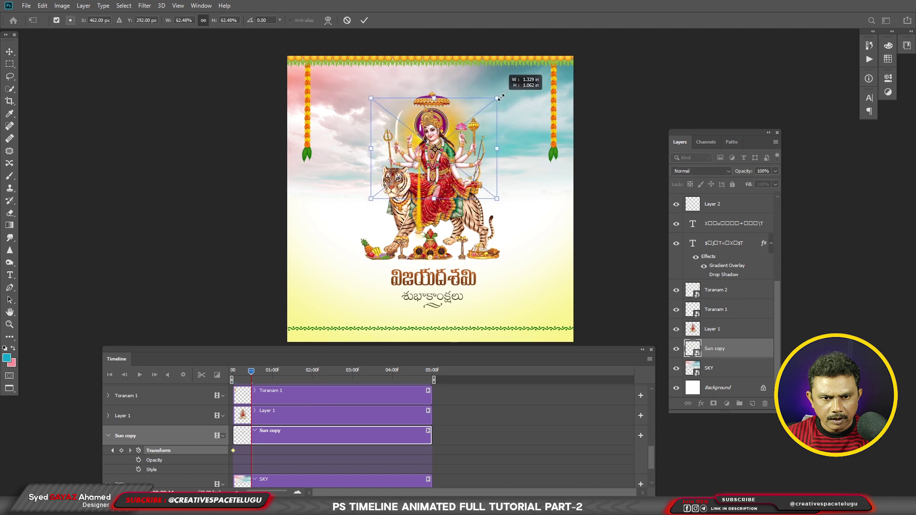
pyautogui.moveTo(501, 97); pyautogui.dragTo(527, 77)
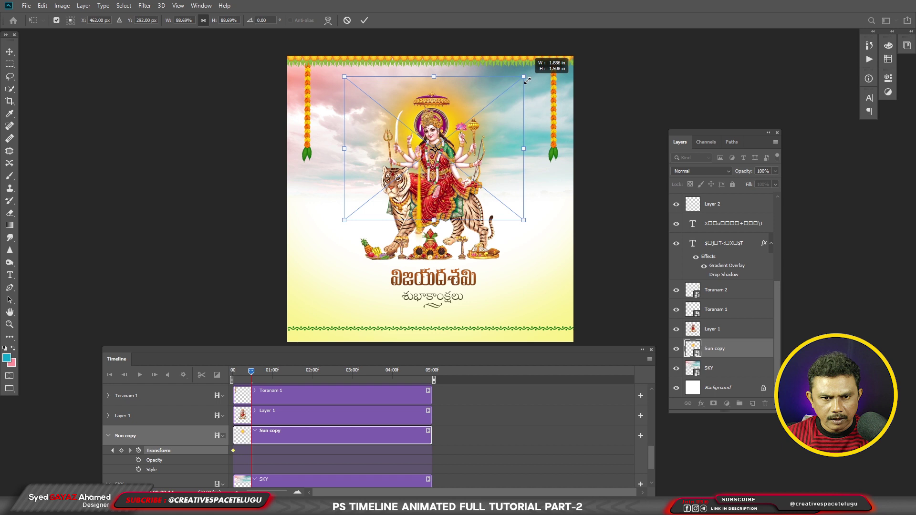
pyautogui.press('Return')
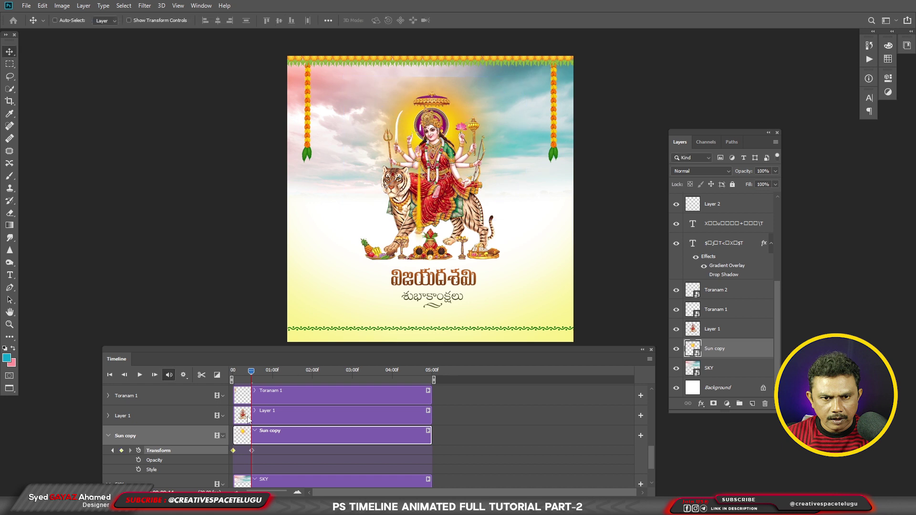
pyautogui.moveTo(252, 372); pyautogui.dragTo(271, 386)
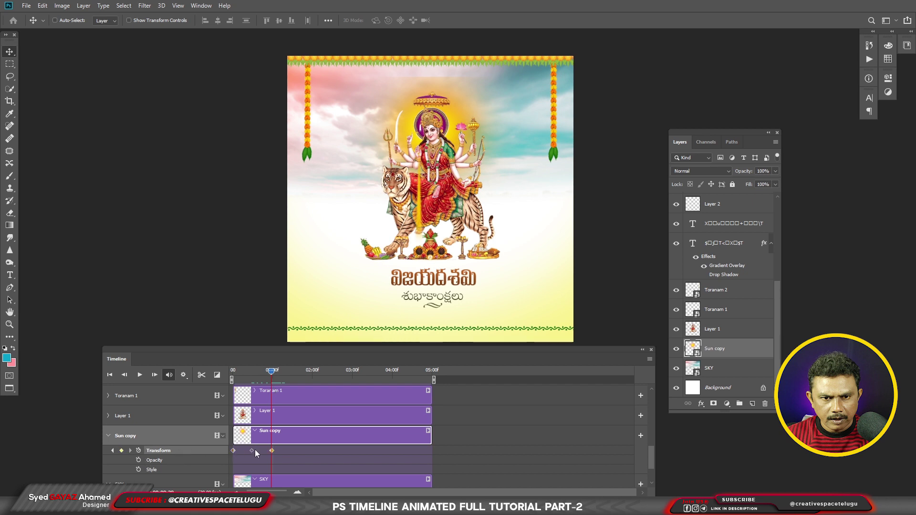
# Step: Copy the first and third sun keyframes and add a Transform keyframe just before 02:00
pyautogui.rightClick(233, 451)
pyautogui.click(251, 393)
pyautogui.rightClick(271, 450)
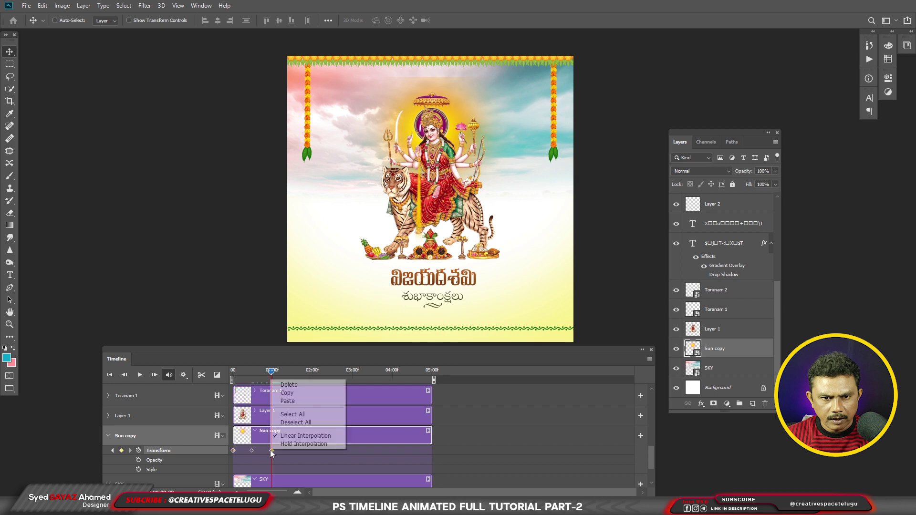
pyautogui.click(300, 394)
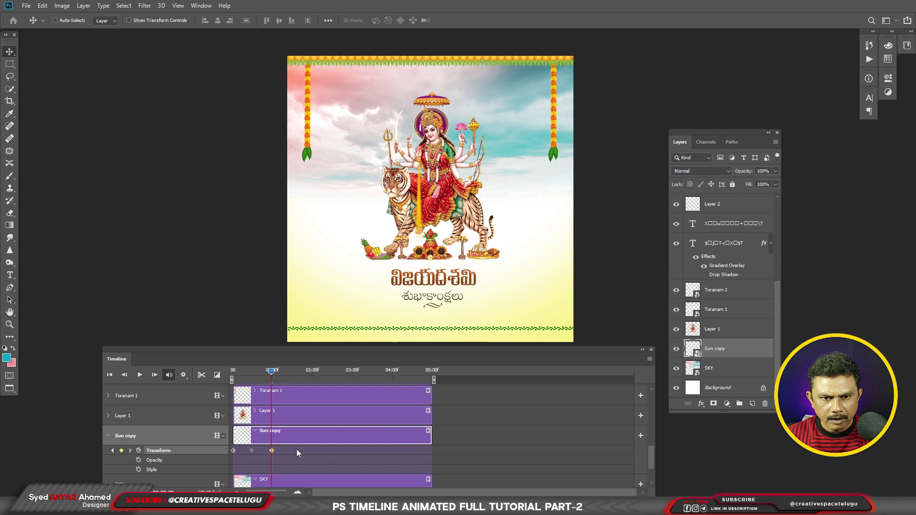
pyautogui.moveTo(272, 370); pyautogui.dragTo(295, 371)
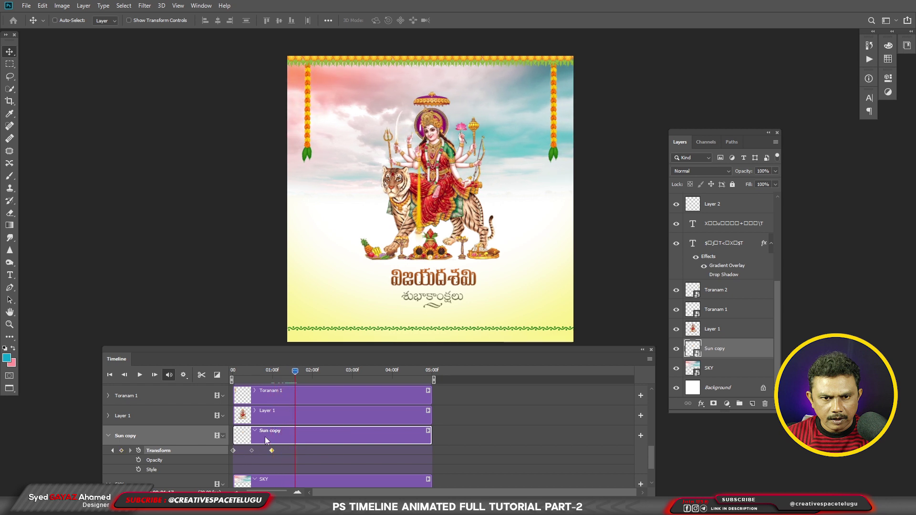
pyautogui.click(121, 451)
# Step: Paste an earlier sun pose onto the keyframe just before 02:00 and preview
pyautogui.rightClick(251, 450)
pyautogui.click(267, 393)
pyautogui.rightClick(294, 451)
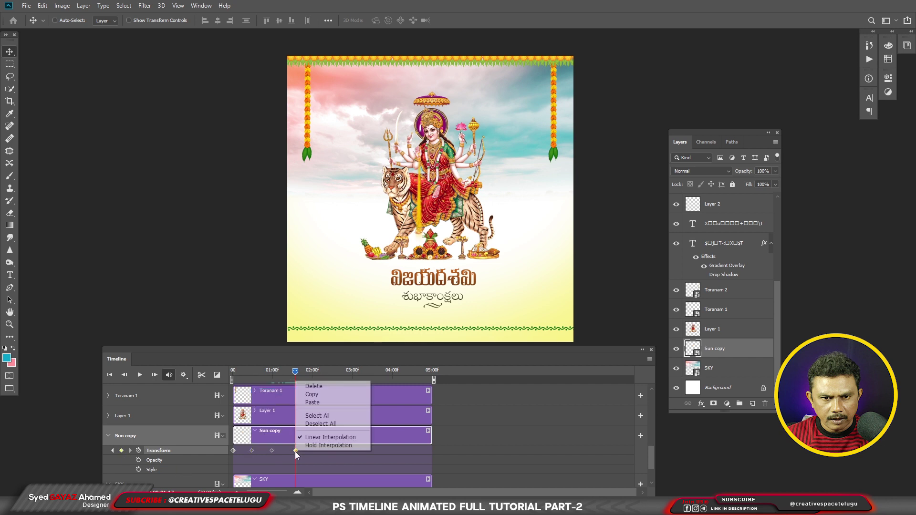
pyautogui.click(345, 404)
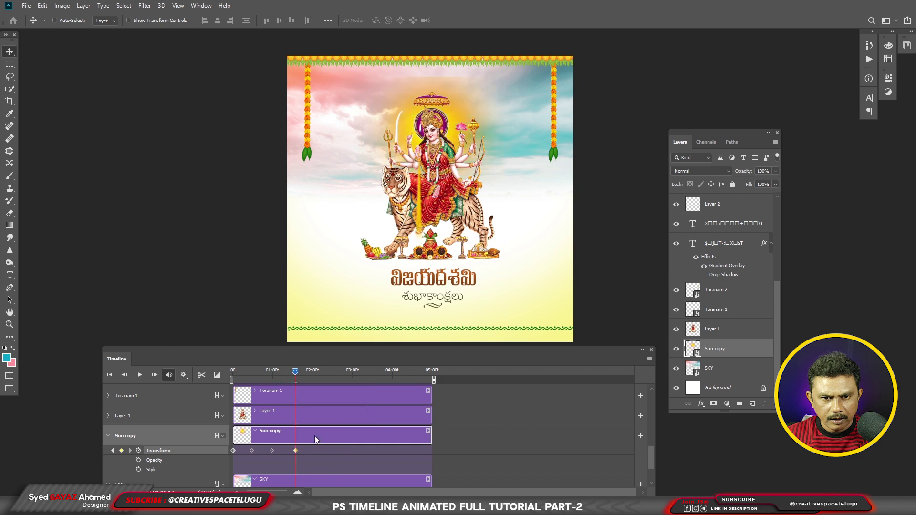
pyautogui.press('space')
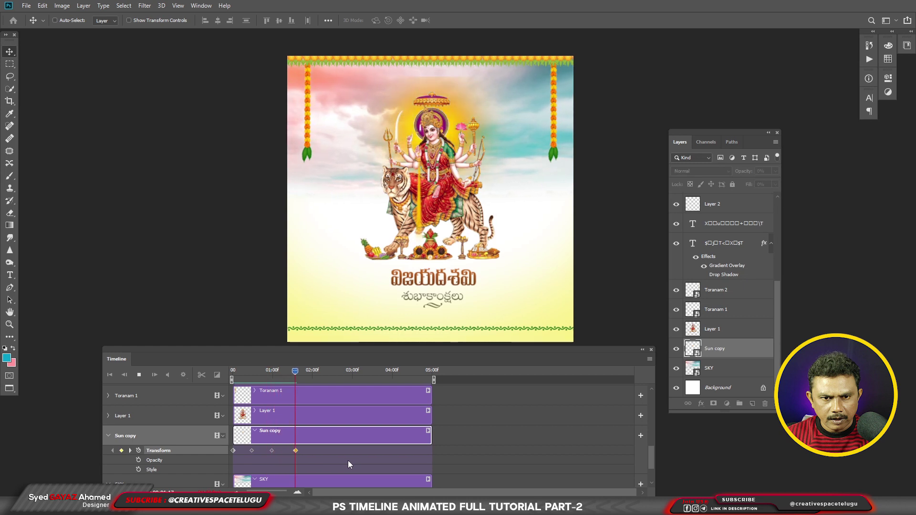
pyautogui.press('space')
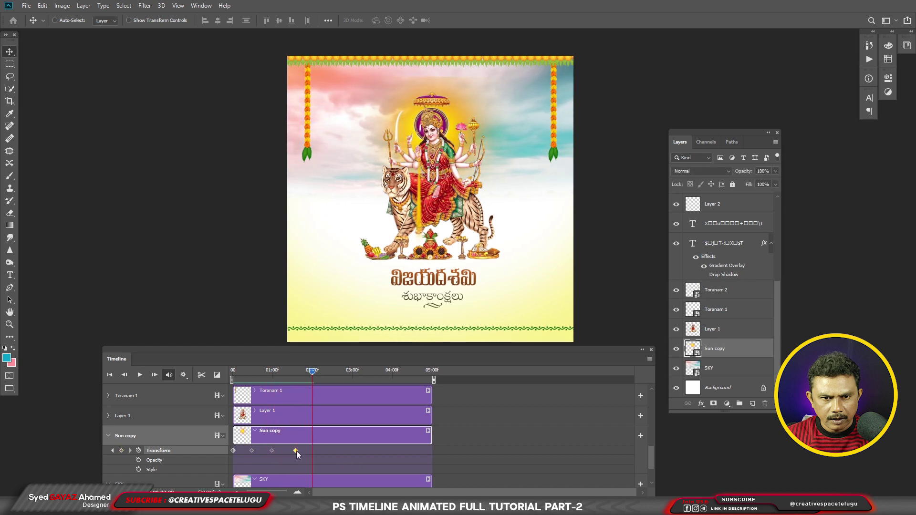
# Step: Extend sun keyframes across the later timeline to about 04:15 and preview
pyautogui.moveTo(311, 369); pyautogui.dragTo(323, 370)
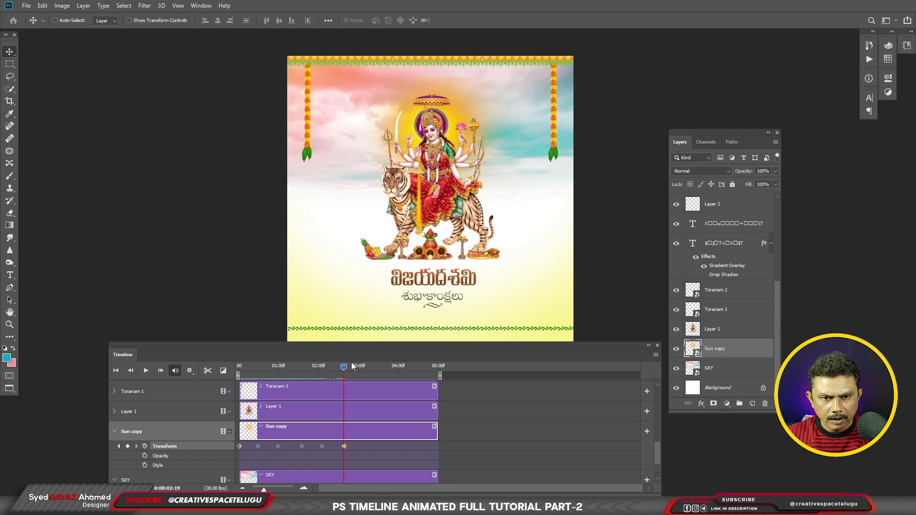
pyautogui.moveTo(395, 366)
pyautogui.mouseDown()
pyautogui.moveTo(419, 371)
pyautogui.moveTo(322, 368)
pyautogui.mouseUp()
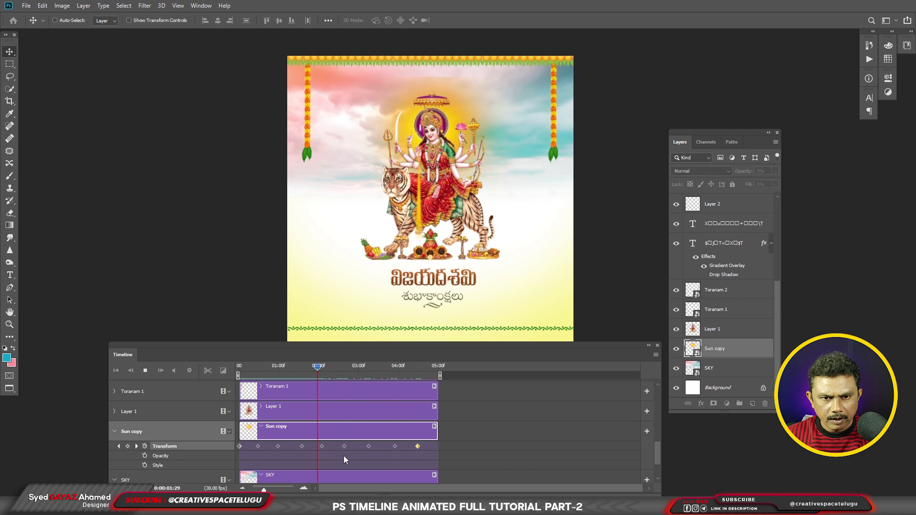
pyautogui.click(344, 371)
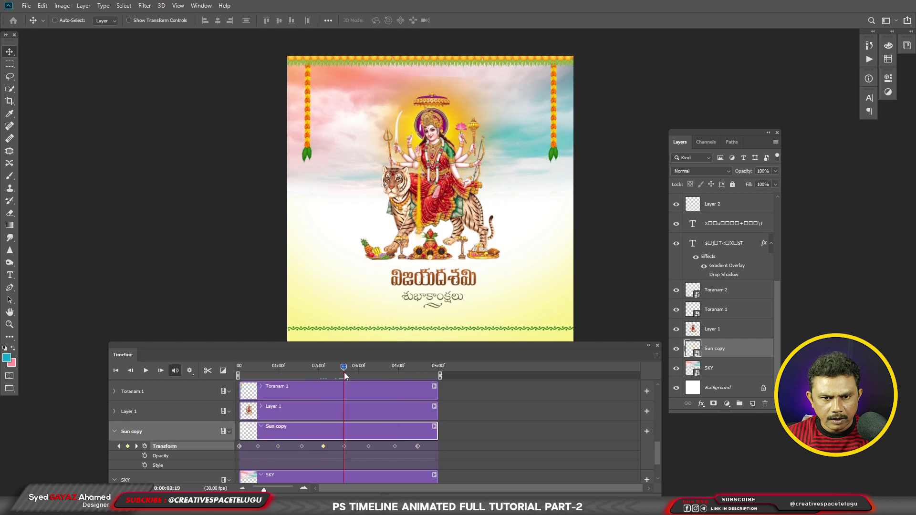
pyautogui.click(419, 371)
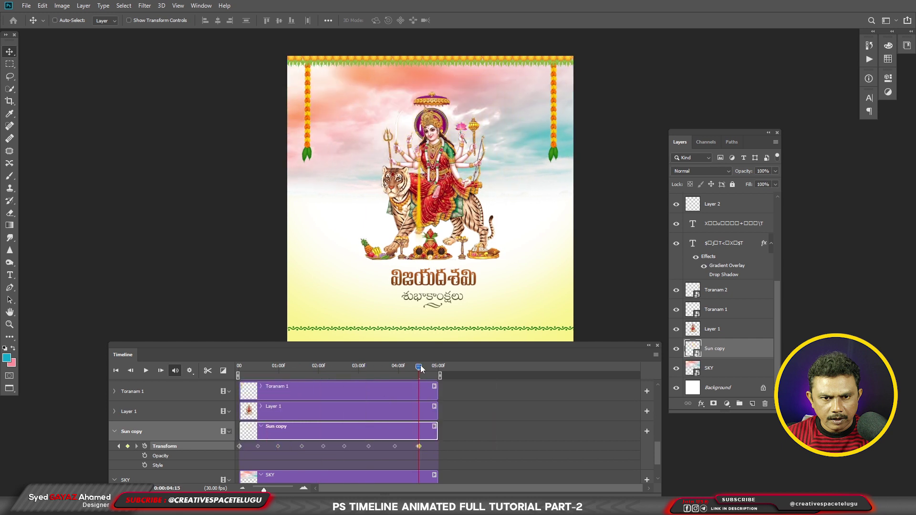
pyautogui.press('space')
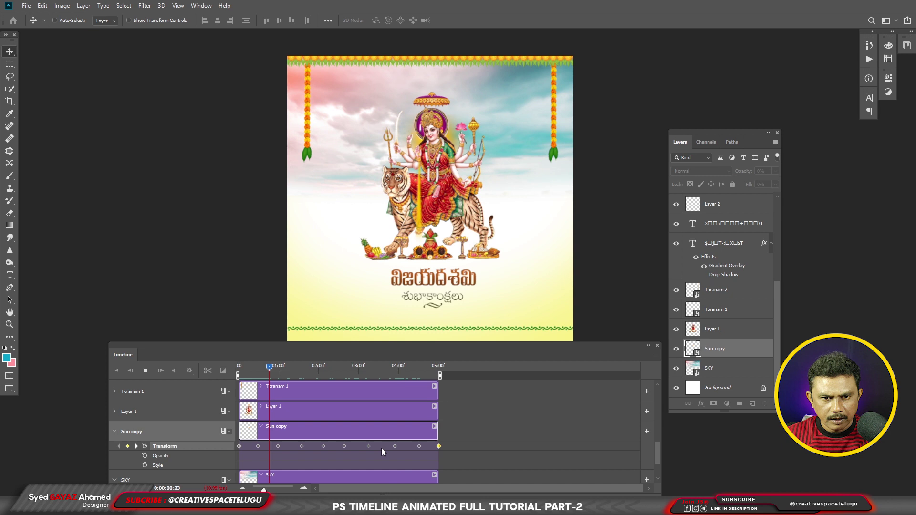
pyautogui.press('space')
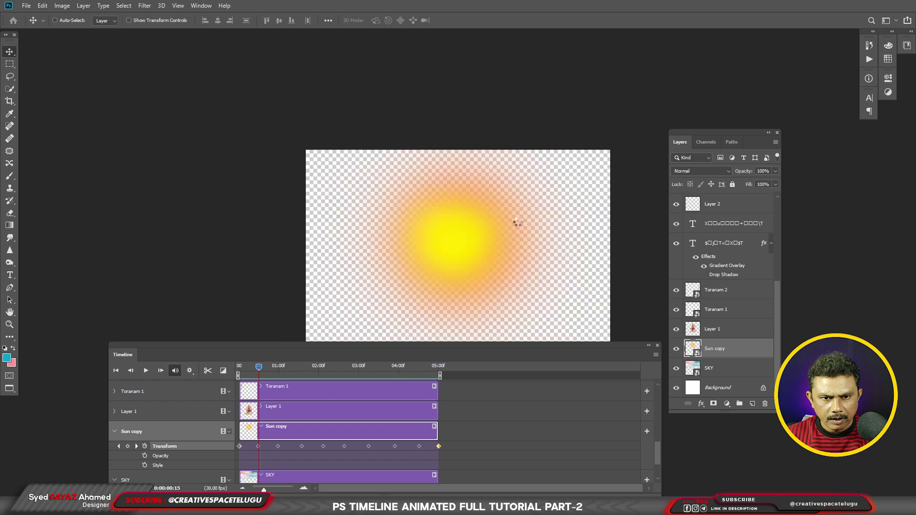
# Step: In Sun copy.psb, shift the yellow glow down, then raise it about 60px
pyautogui.moveTo(457, 232); pyautogui.dragTo(475, 276)
pyautogui.press('e')
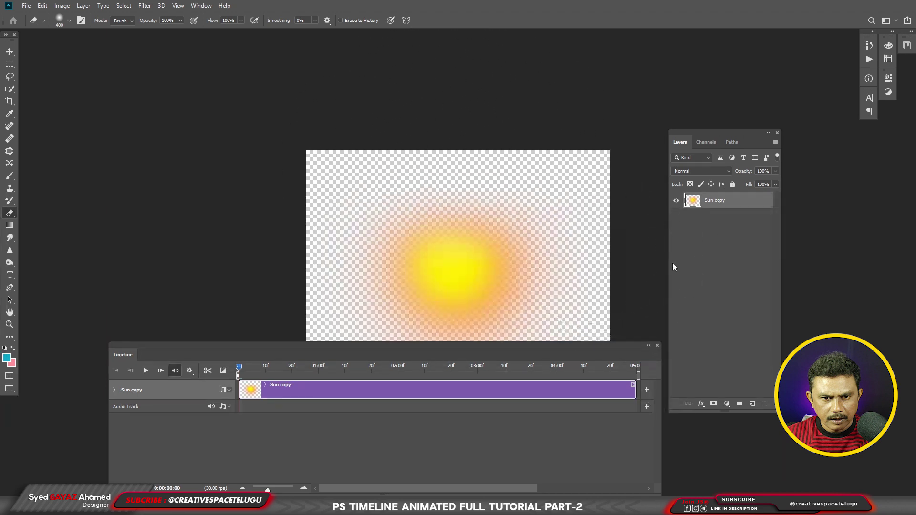
pyautogui.press('v')
pyautogui.moveTo(475, 281); pyautogui.dragTo(474, 253)
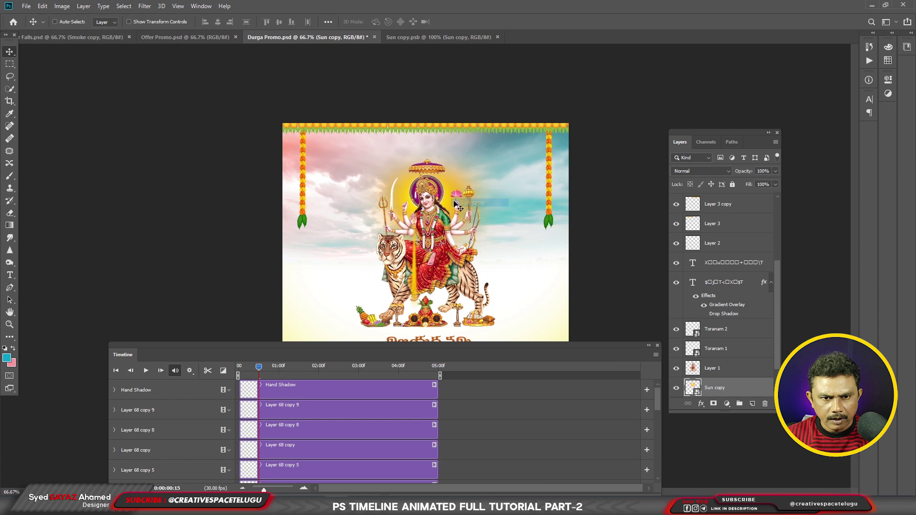
# Step: Raise the sun glow behind the goddess, delete the second Sun copy keyframe, and replay
pyautogui.moveTo(450, 199); pyautogui.dragTo(456, 189)
pyautogui.press('space')
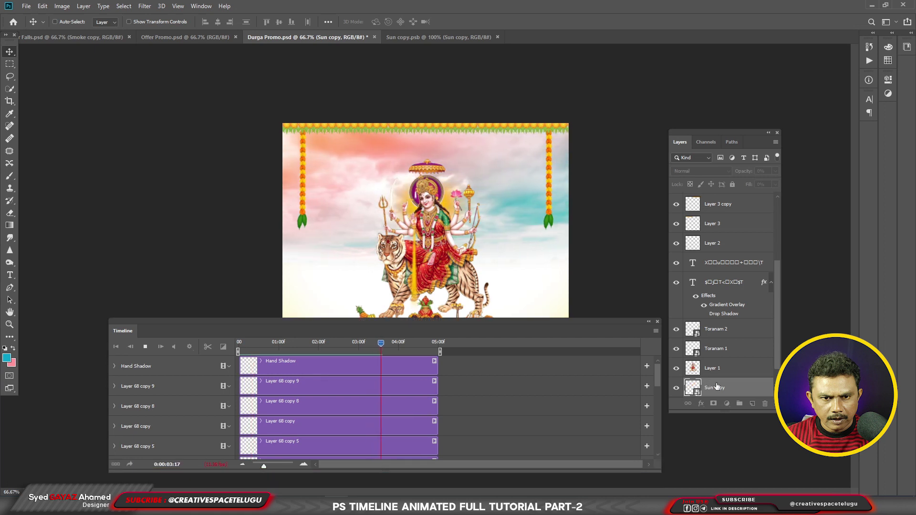
pyautogui.scroll(-2, 780, 341)
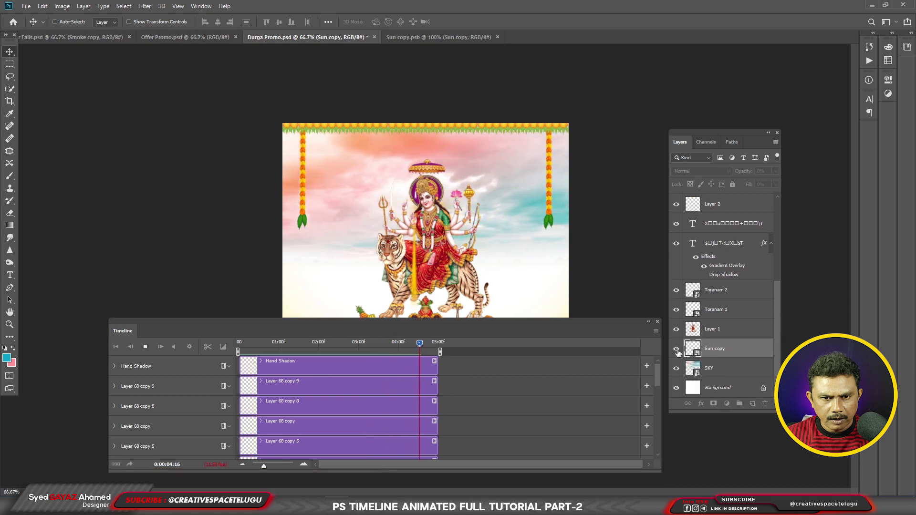
pyautogui.press('Home')
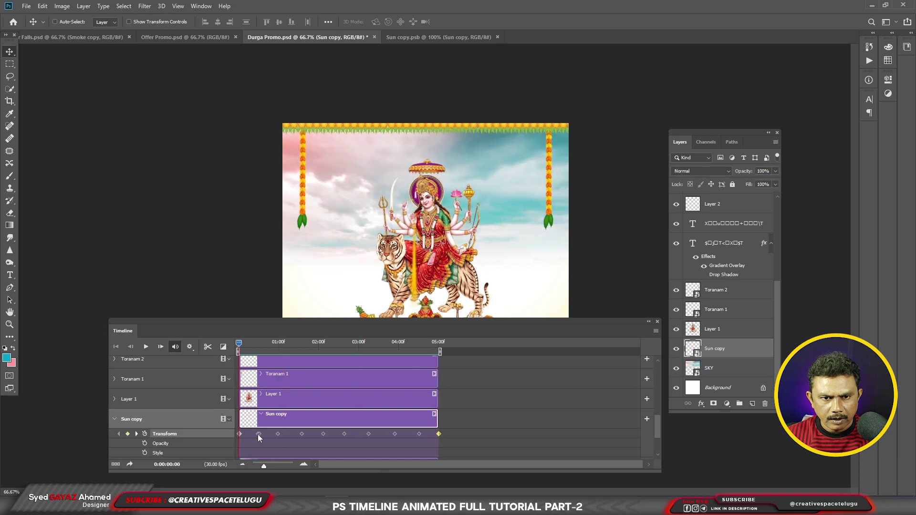
pyautogui.click(259, 434)
pyautogui.press('Delete')
pyautogui.press('space')
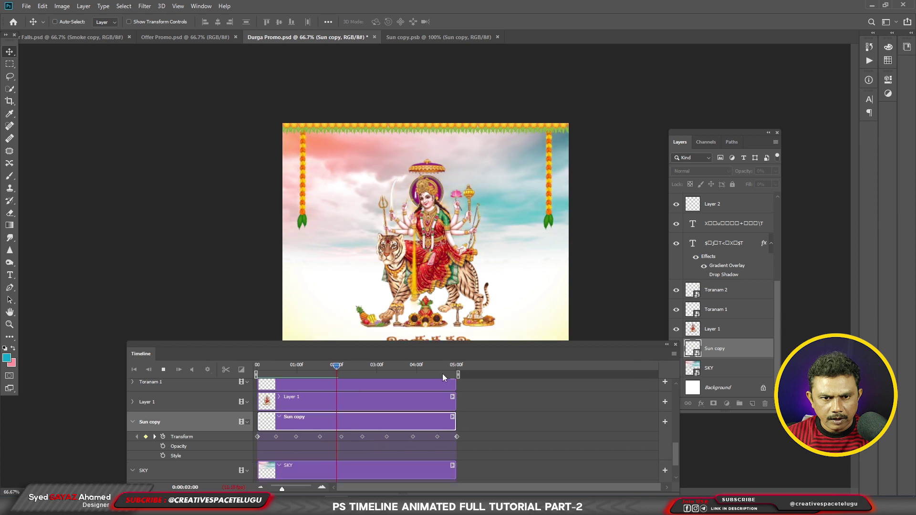
# Step: Lower the timeline and select the left Toranam 1 garland on the canvas
pyautogui.moveTo(465, 319)
pyautogui.mouseDown()
pyautogui.moveTo(465, 422)
pyautogui.moveTo(469, 363)
pyautogui.mouseUp()
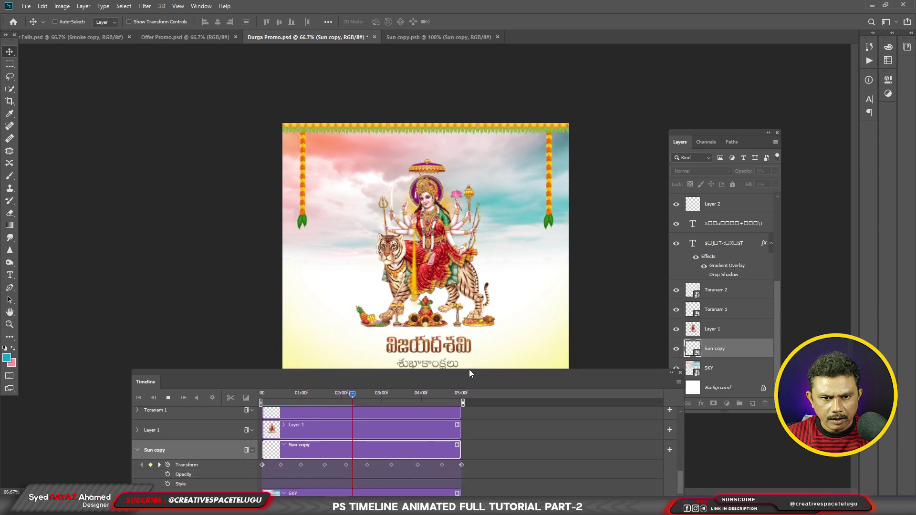
pyautogui.click(301, 220)
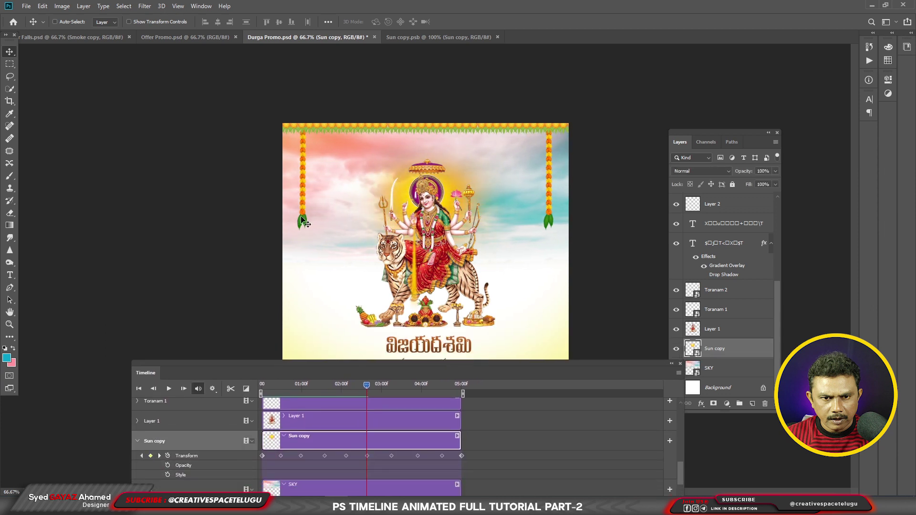
pyautogui.moveTo(300, 221); pyautogui.dragTo(304, 224)
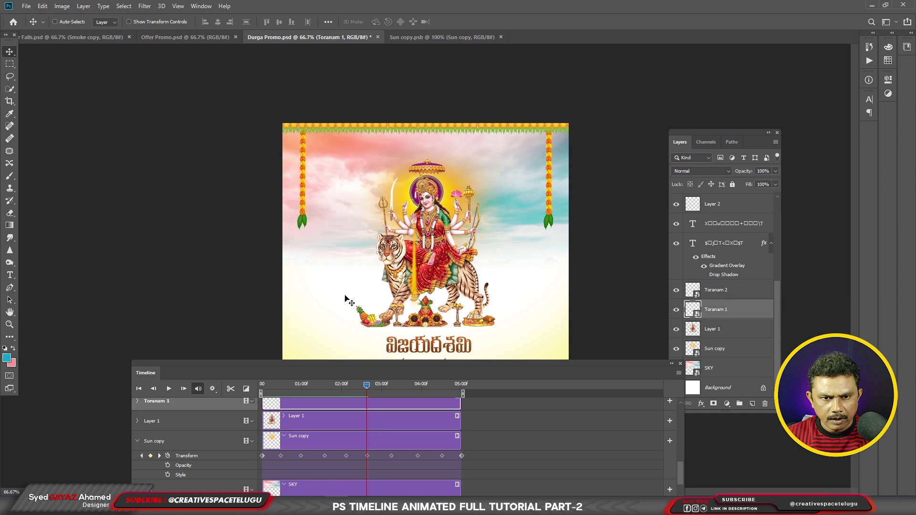
pyautogui.scroll(2, 482, 409)
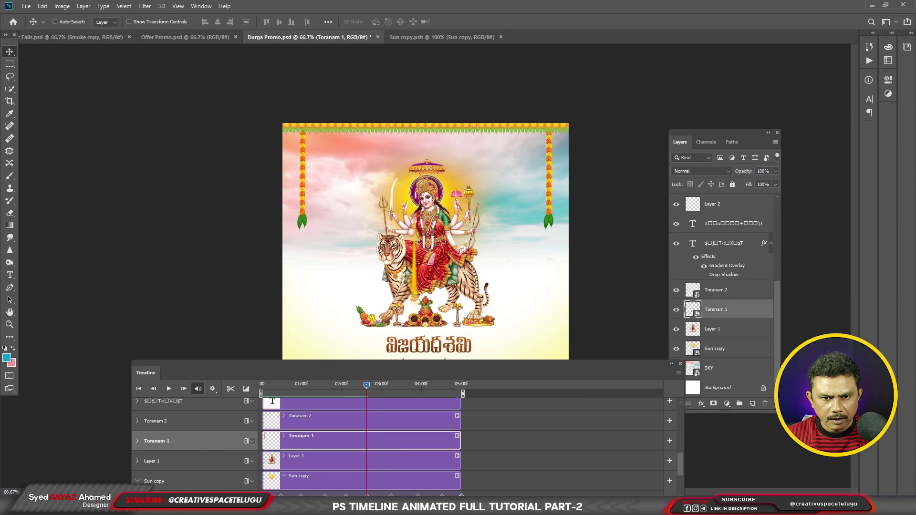
# Step: At 0, expand Toranam 1's properties and enable its Transform keyframing with a top pivot
pyautogui.click(137, 440)
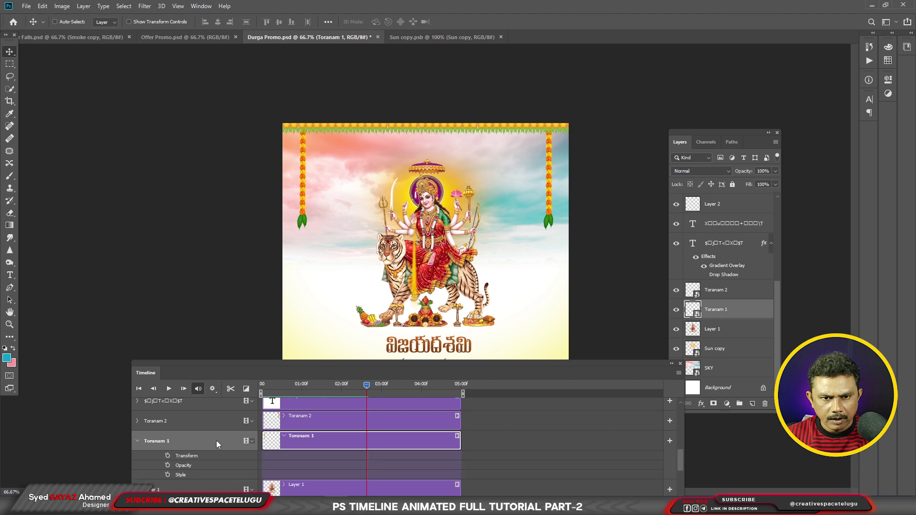
pyautogui.moveTo(371, 388); pyautogui.dragTo(262, 387)
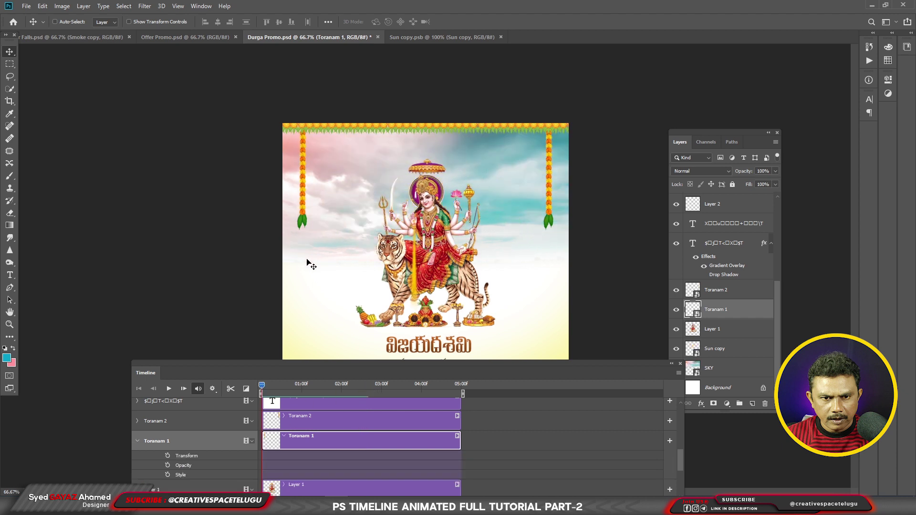
pyautogui.click(167, 455)
pyautogui.hotkey('ctrl', 't')
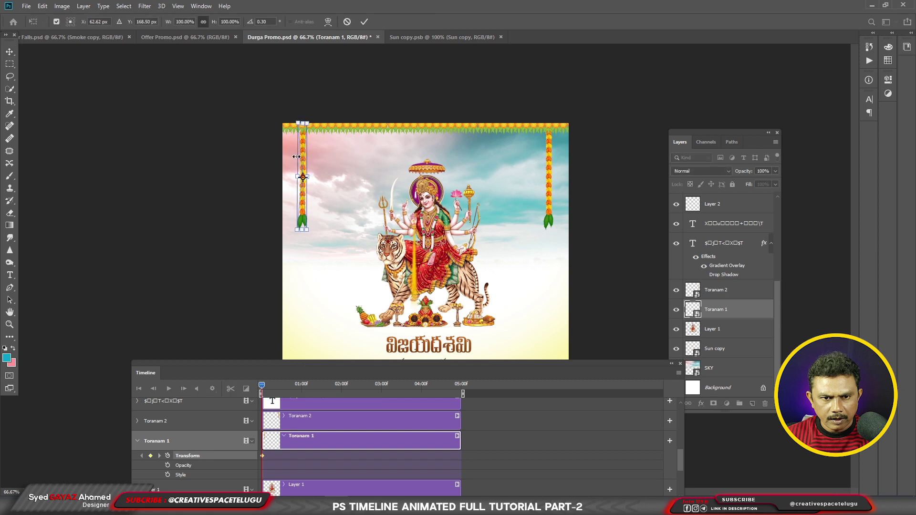
pyautogui.moveTo(303, 178); pyautogui.dragTo(303, 124)
pyautogui.press('Return')
pyautogui.click(148, 457)
# Step: Tilt the left garland about 10° from its top and record it as the 00 keyframe
pyautogui.hotkey('ctrl', 't')
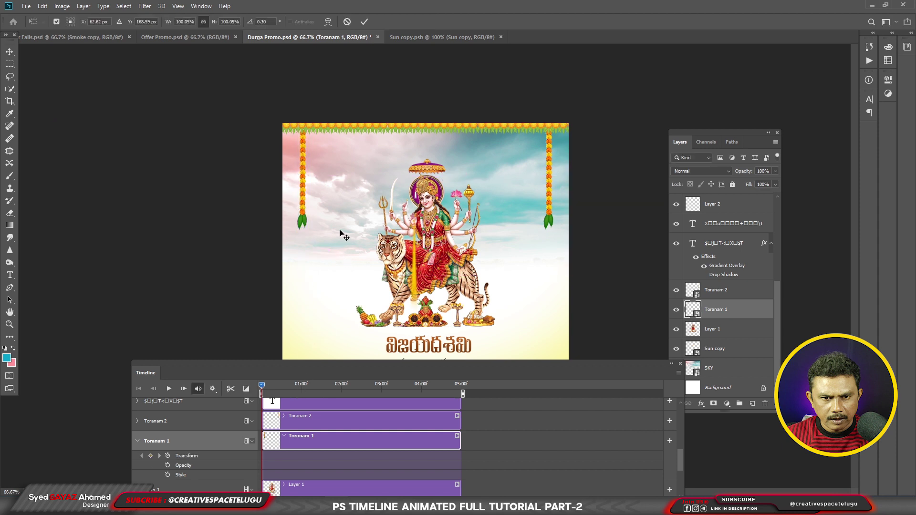
pyautogui.moveTo(303, 177); pyautogui.dragTo(303, 123)
pyautogui.moveTo(312, 237); pyautogui.dragTo(287, 240)
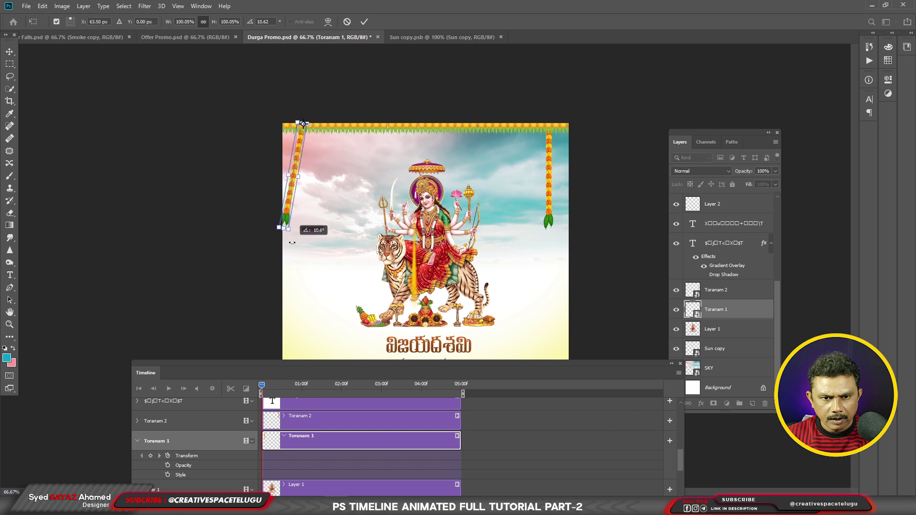
pyautogui.moveTo(287, 240); pyautogui.dragTo(291, 244)
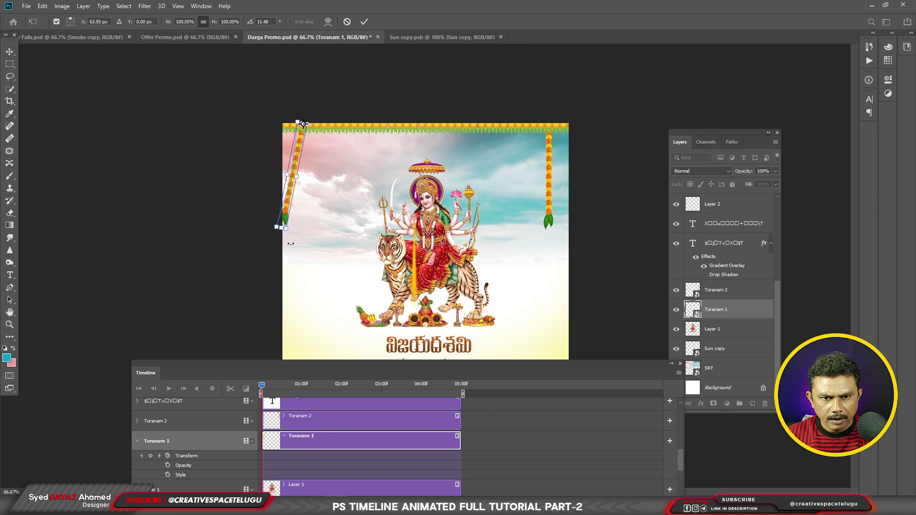
pyautogui.press('Return')
pyautogui.click(151, 455)
pyautogui.hotkey('ctrl', 't')
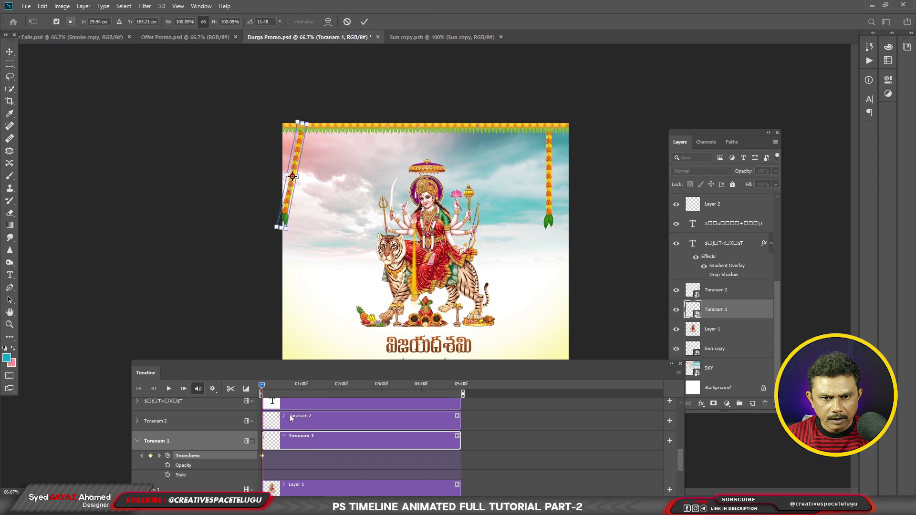
pyautogui.press('Return')
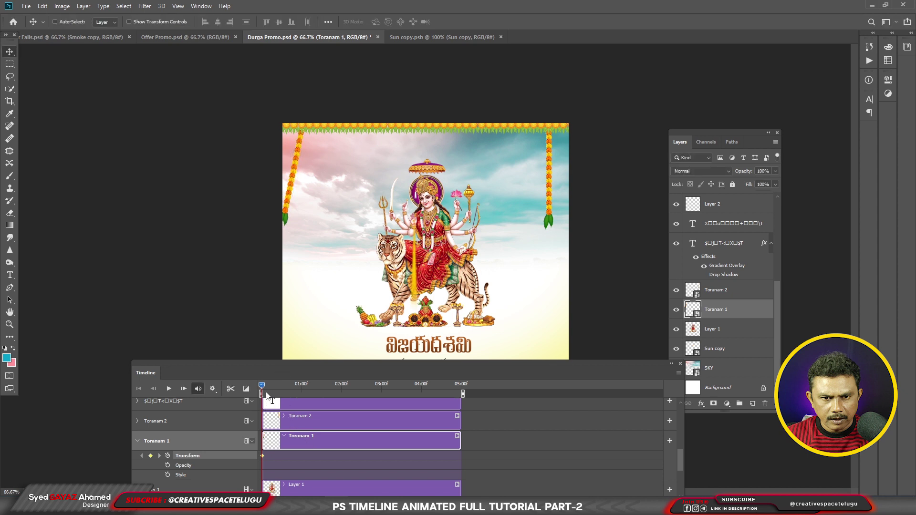
pyautogui.moveTo(265, 387); pyautogui.dragTo(284, 387)
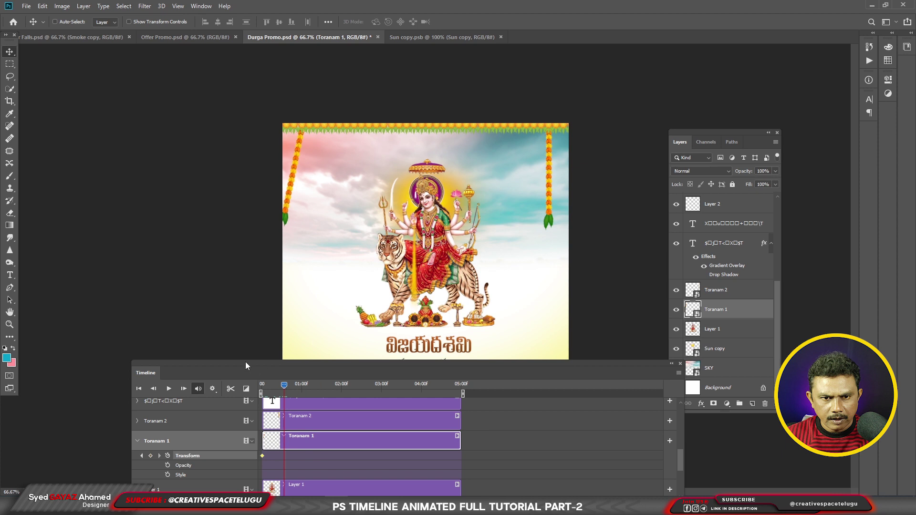
# Step: Rotate the left garland from its top pivot to hang upright as a new keyframe
pyautogui.hotkey('ctrl', 't')
pyautogui.moveTo(293, 176); pyautogui.dragTo(303, 126)
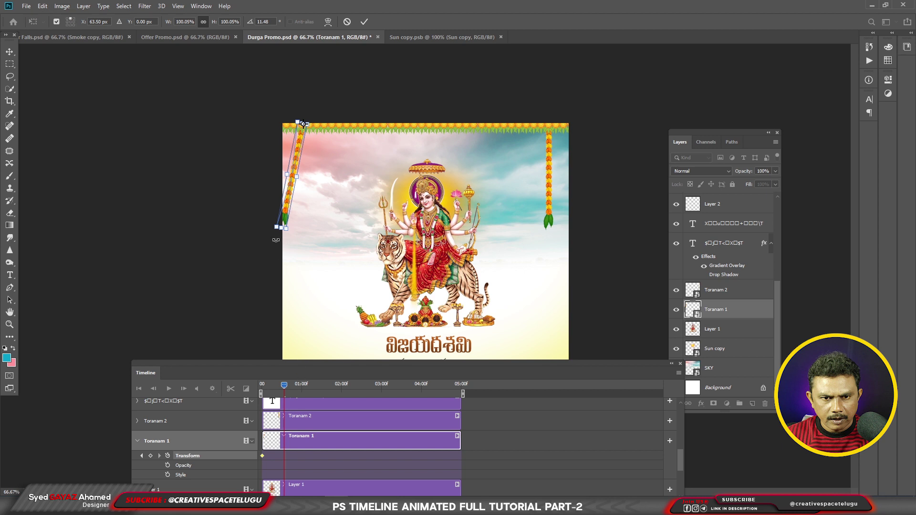
pyautogui.moveTo(277, 235); pyautogui.dragTo(298, 242)
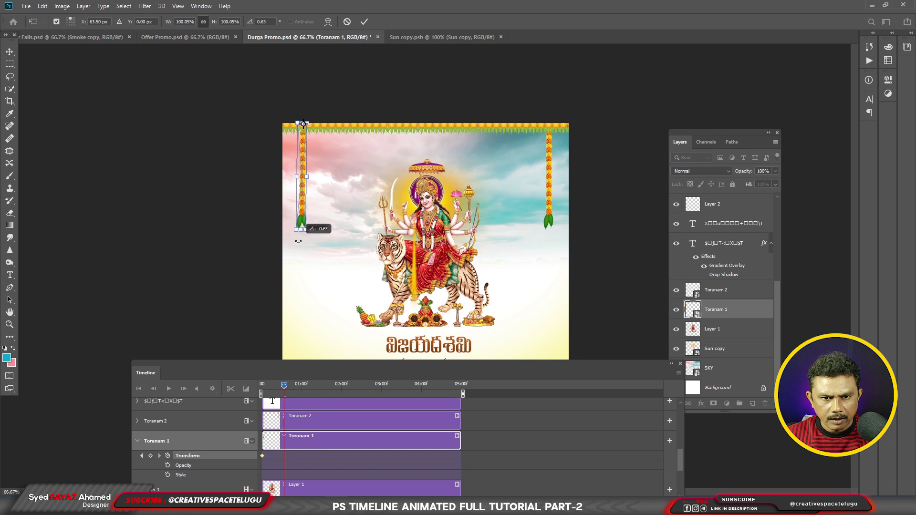
pyautogui.press('Return')
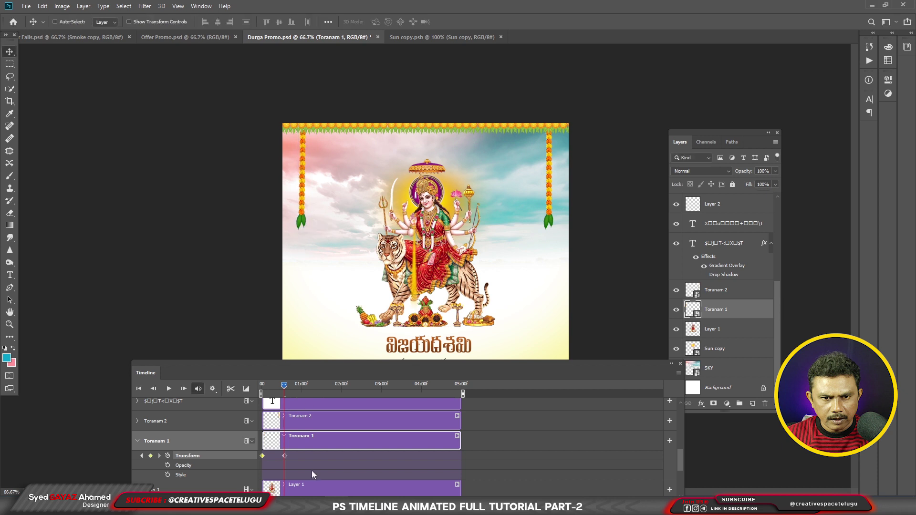
# Step: At one second, swing the garland the opposite way as a new keyframe
pyautogui.moveTo(285, 384); pyautogui.dragTo(305, 384)
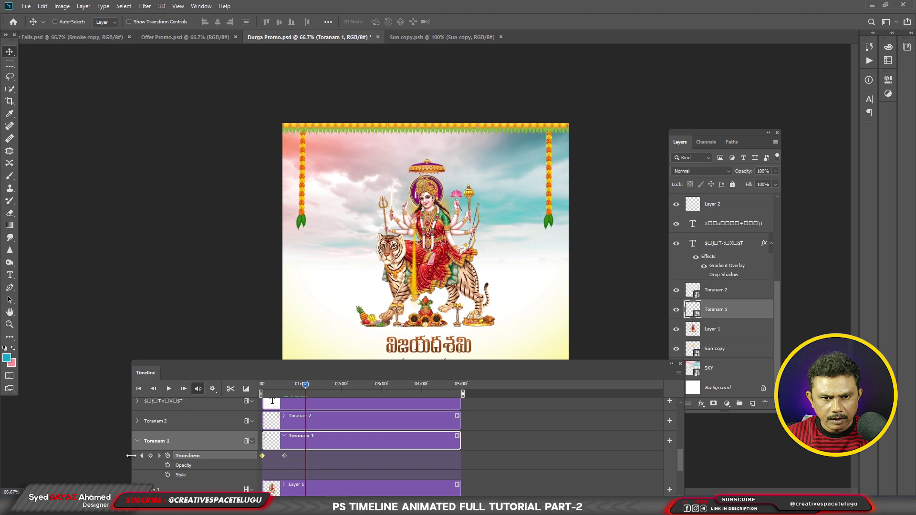
pyautogui.moveTo(307, 389); pyautogui.dragTo(304, 384)
pyautogui.hotkey('ctrl', 't')
pyautogui.moveTo(302, 177); pyautogui.dragTo(302, 123)
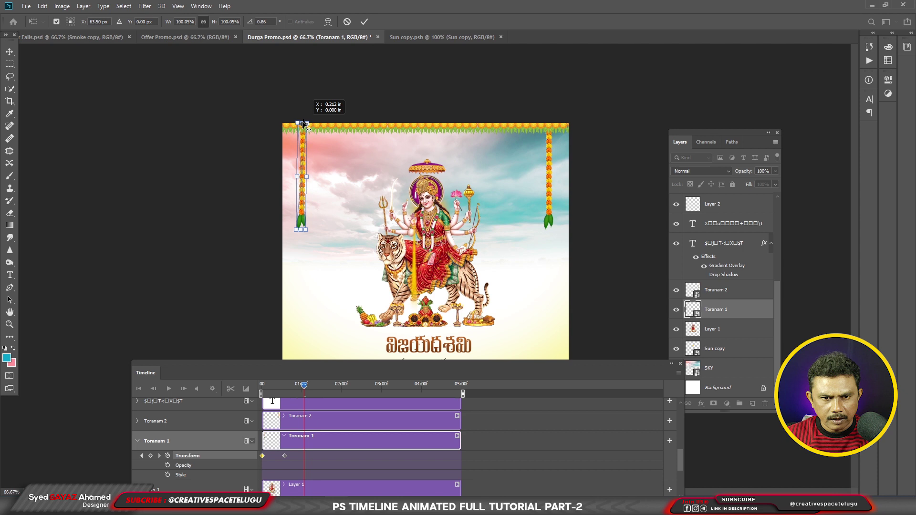
pyautogui.moveTo(294, 236)
pyautogui.mouseDown()
pyautogui.moveTo(287, 232)
pyautogui.moveTo(307, 233)
pyautogui.mouseUp()
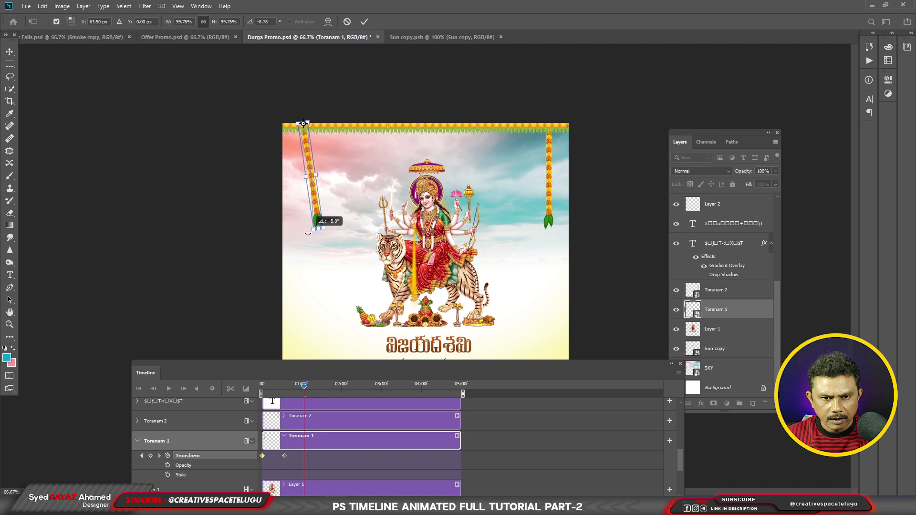
pyautogui.press('Return')
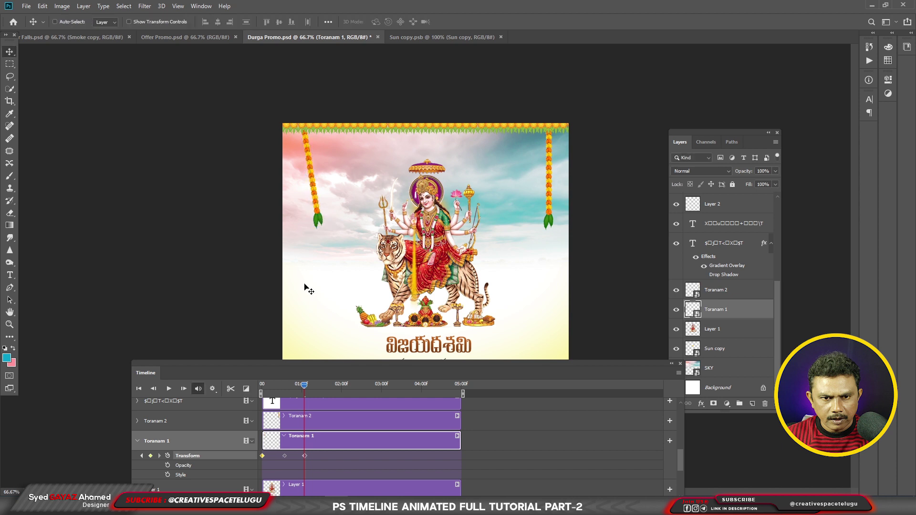
# Step: Move the upright keyframe to 01:00f and the opposite-tilt keyframe to 02:00f
pyautogui.moveTo(304, 384); pyautogui.dragTo(340, 389)
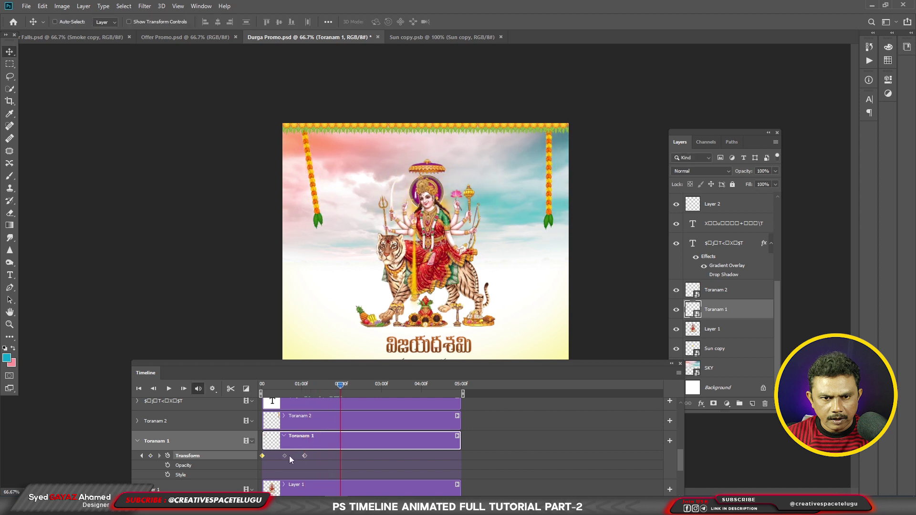
pyautogui.moveTo(304, 456); pyautogui.dragTo(340, 456)
pyautogui.moveTo(284, 456); pyautogui.dragTo(300, 456)
pyautogui.moveTo(294, 388); pyautogui.dragTo(302, 391)
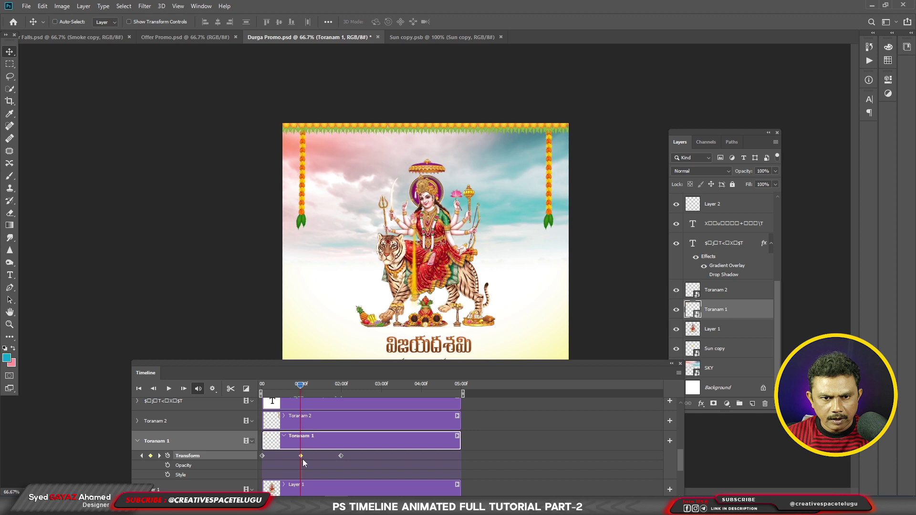
pyautogui.moveTo(299, 384); pyautogui.dragTo(383, 393)
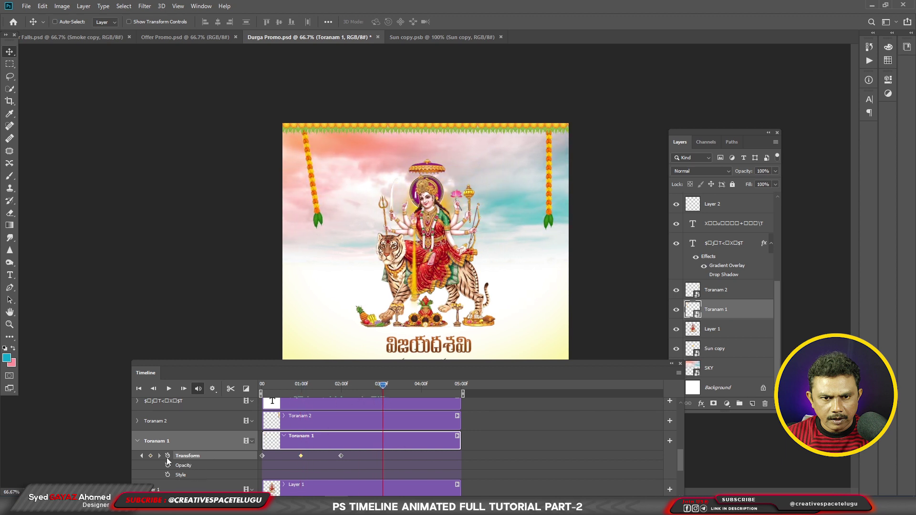
# Step: Copy the upright 01:00f keyframe and paste it at 03:00f
pyautogui.rightClick(300, 456)
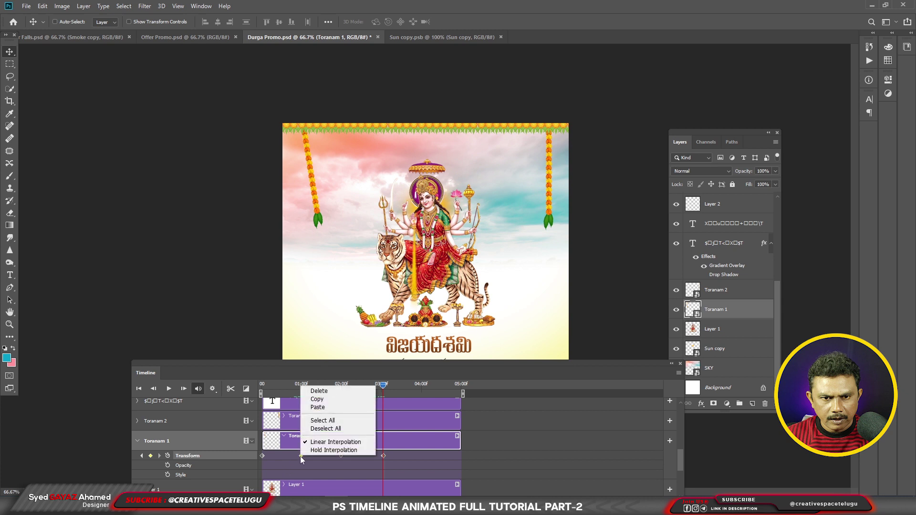
pyautogui.click(317, 399)
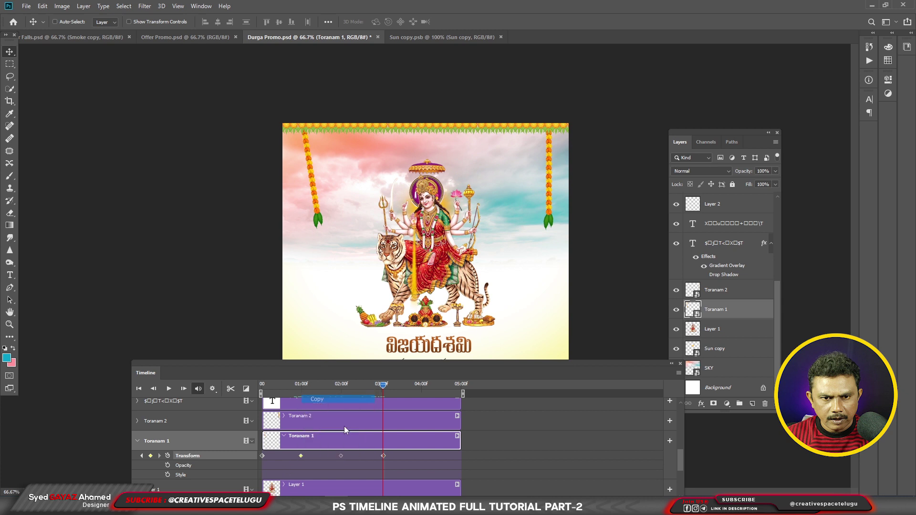
pyautogui.rightClick(383, 456)
pyautogui.click(401, 405)
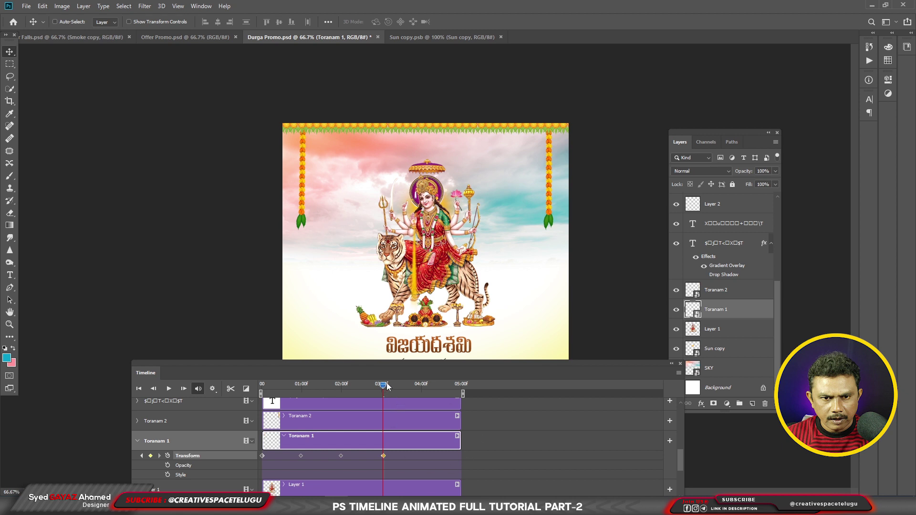
pyautogui.moveTo(384, 384); pyautogui.dragTo(421, 384)
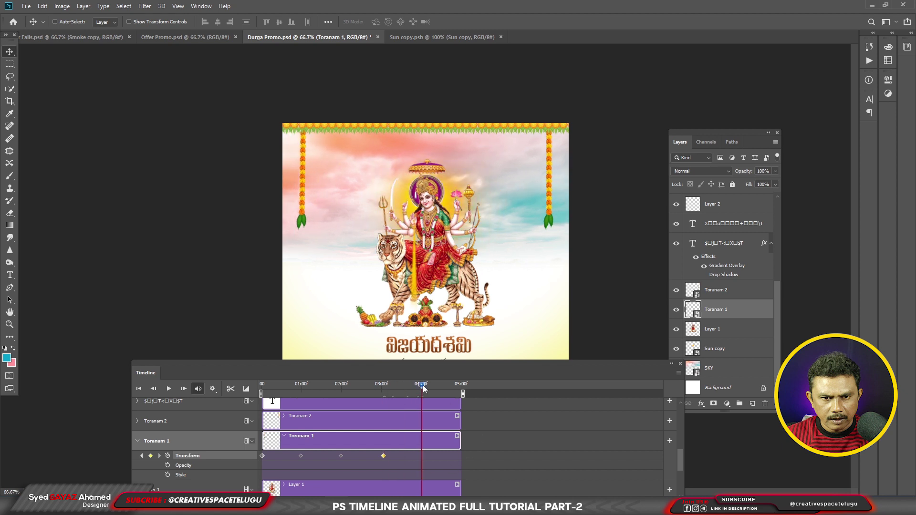
# Step: Copy the starting tilted keyframe and paste it as a new keyframe at 04:00f
pyautogui.rightClick(262, 455)
pyautogui.click(299, 398)
pyautogui.click(150, 455)
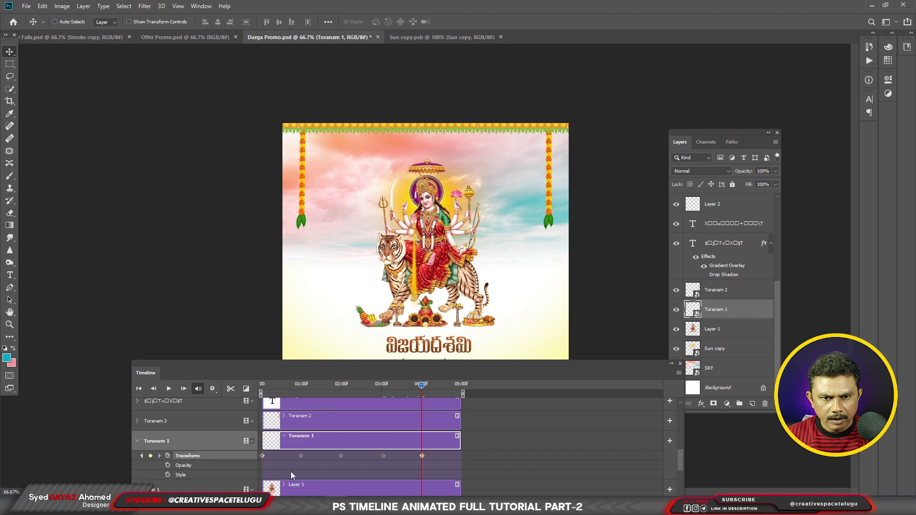
pyautogui.rightClick(422, 456)
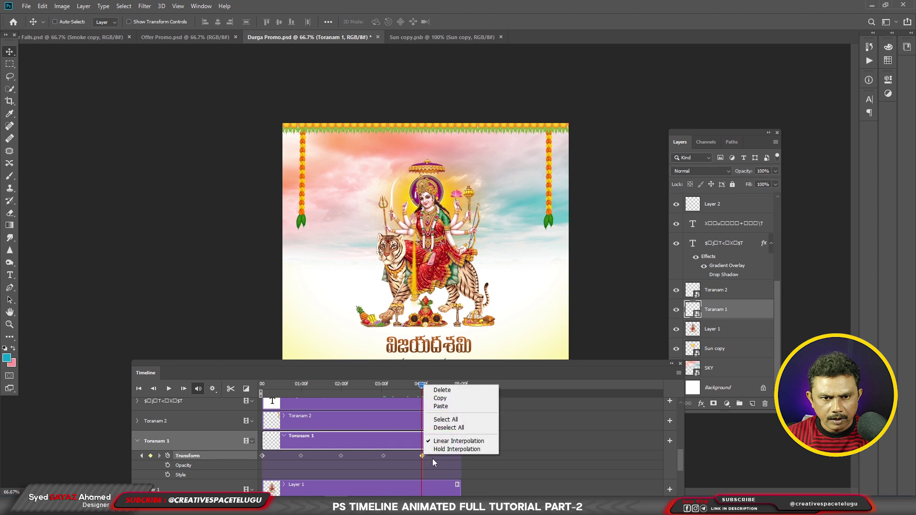
pyautogui.click(470, 408)
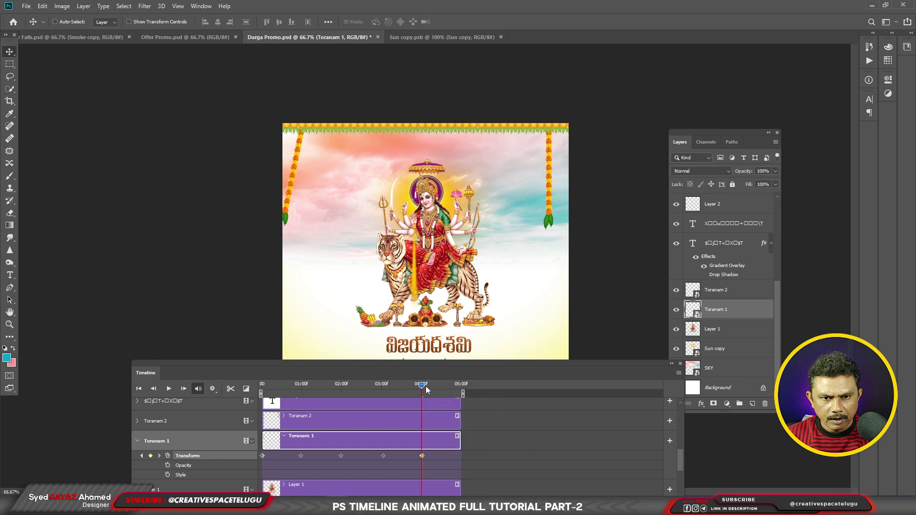
# Step: Paste the upright pose as a new keyframe at 05:00f and play the garland swing
pyautogui.moveTo(421, 386); pyautogui.dragTo(461, 386)
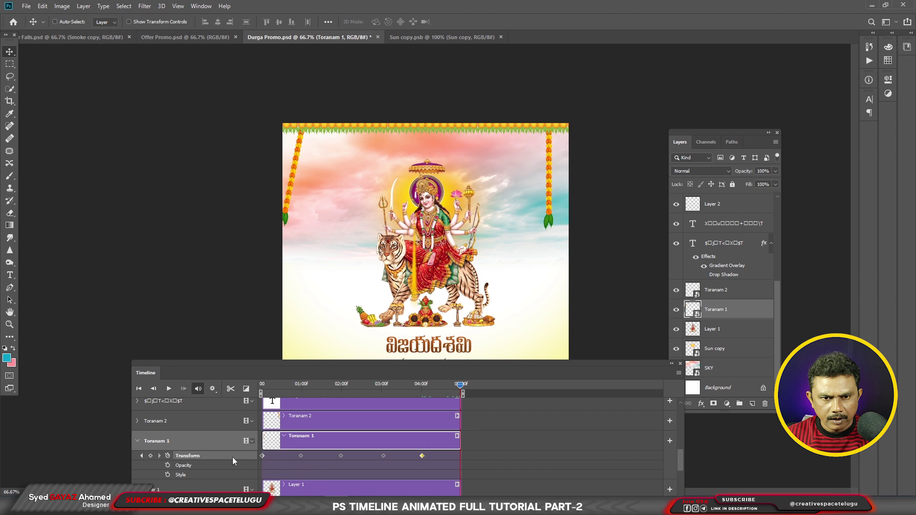
pyautogui.click(150, 456)
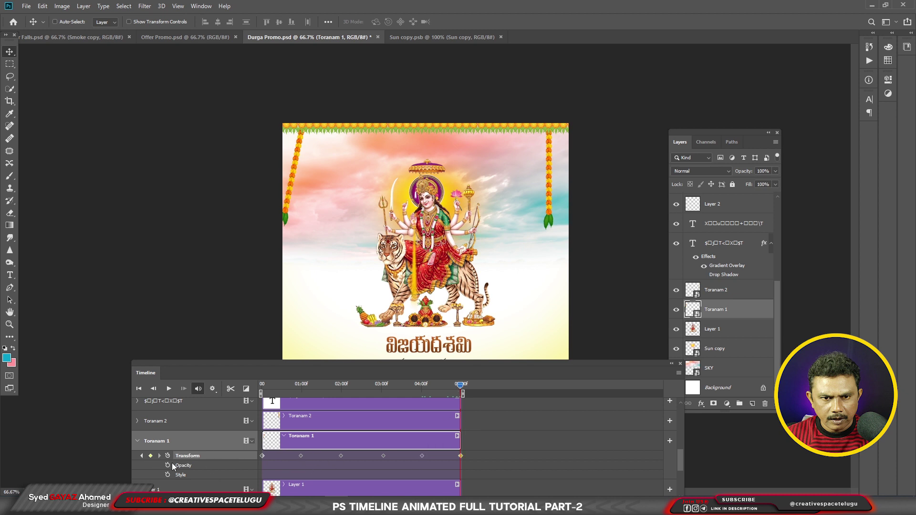
pyautogui.rightClick(301, 455)
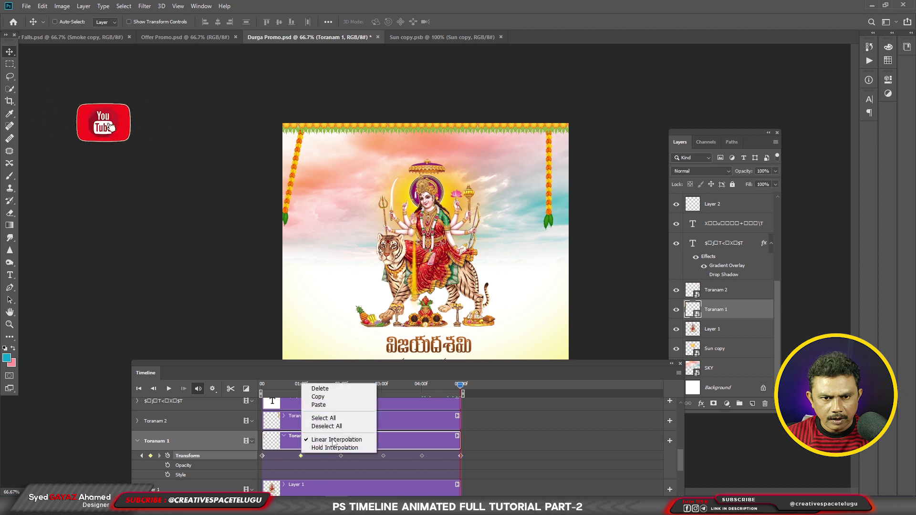
pyautogui.click(333, 398)
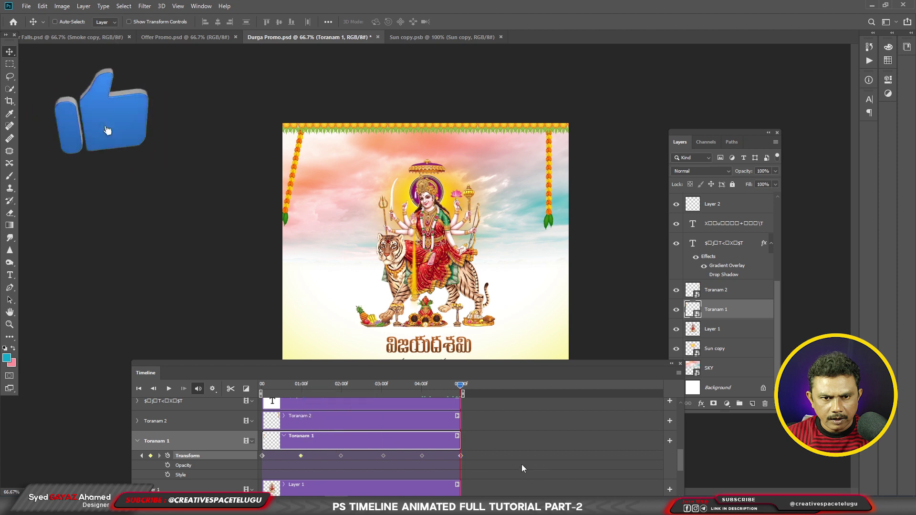
pyautogui.rightClick(460, 455)
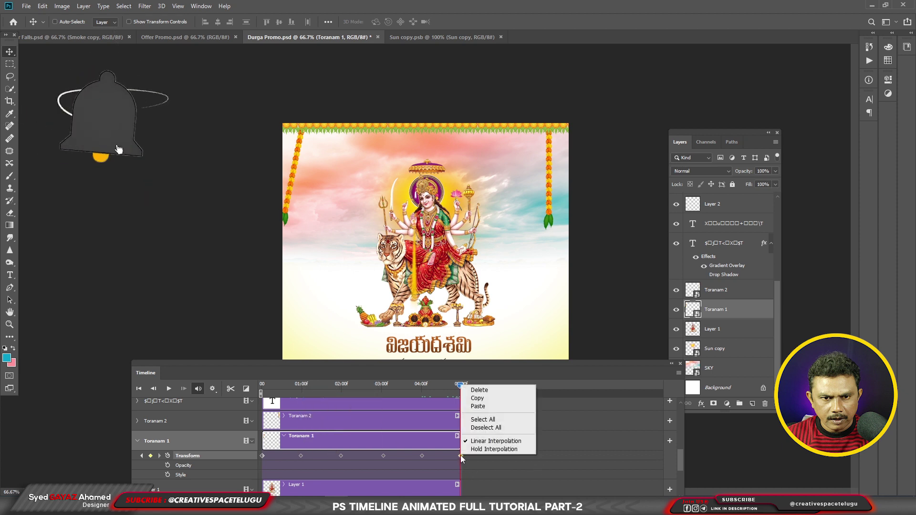
pyautogui.click(492, 407)
pyautogui.click(138, 388)
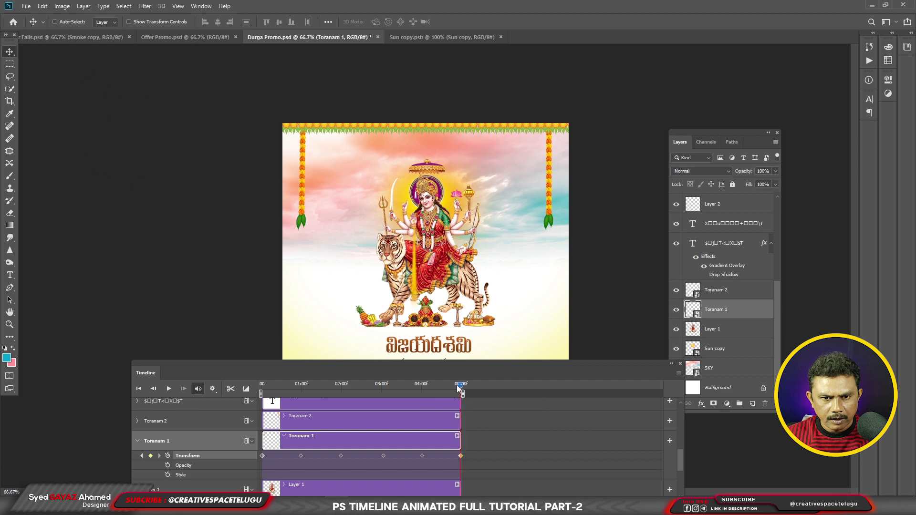
pyautogui.press('space')
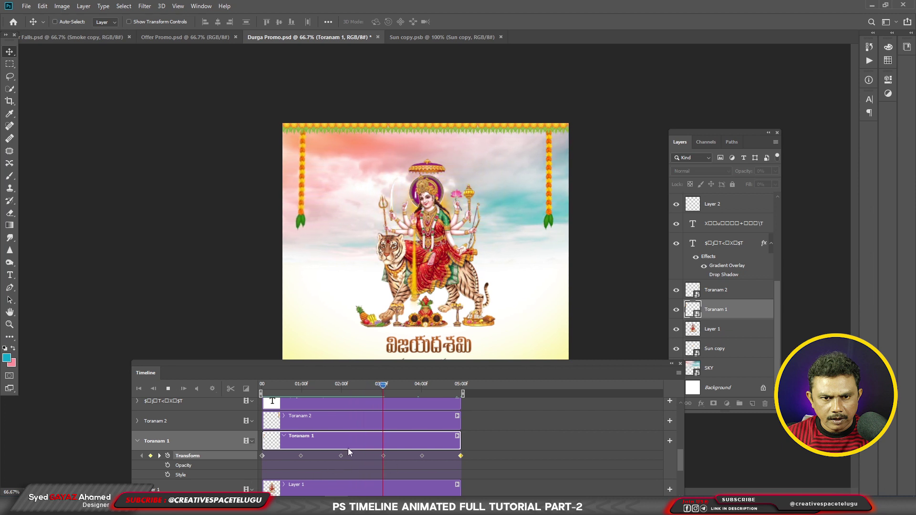
pyautogui.click(366, 459)
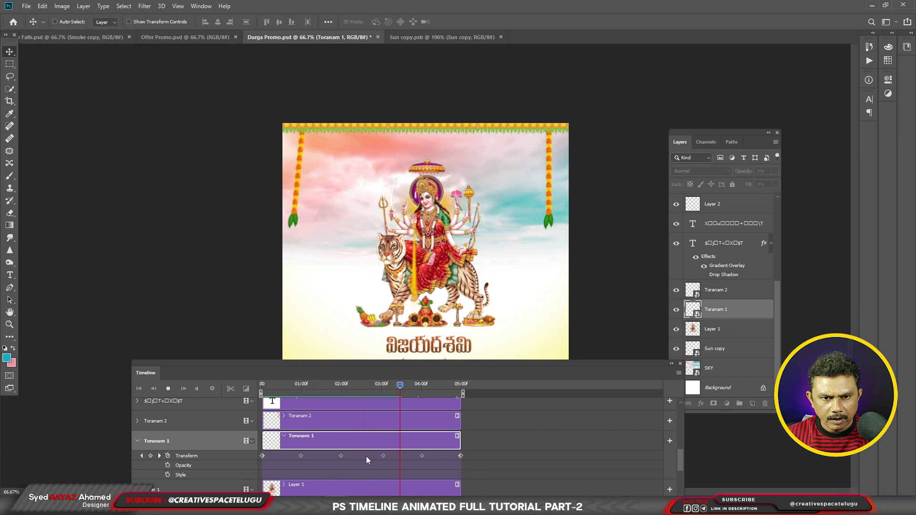
pyautogui.click(262, 456)
pyautogui.moveTo(300, 456)
pyautogui.mouseDown()
pyautogui.moveTo(285, 460)
pyautogui.moveTo(349, 457)
pyautogui.moveTo(316, 456)
pyautogui.mouseUp()
pyautogui.moveTo(381, 456); pyautogui.dragTo(340, 457)
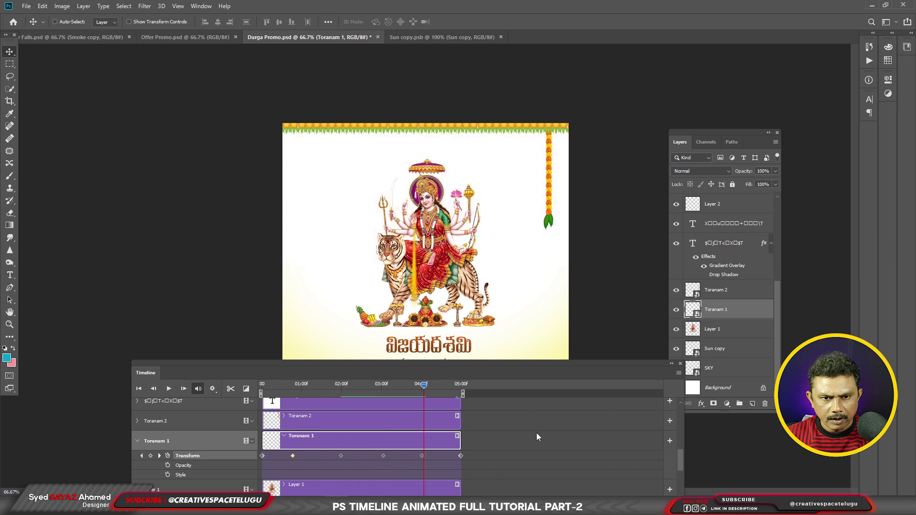
pyautogui.press('End')
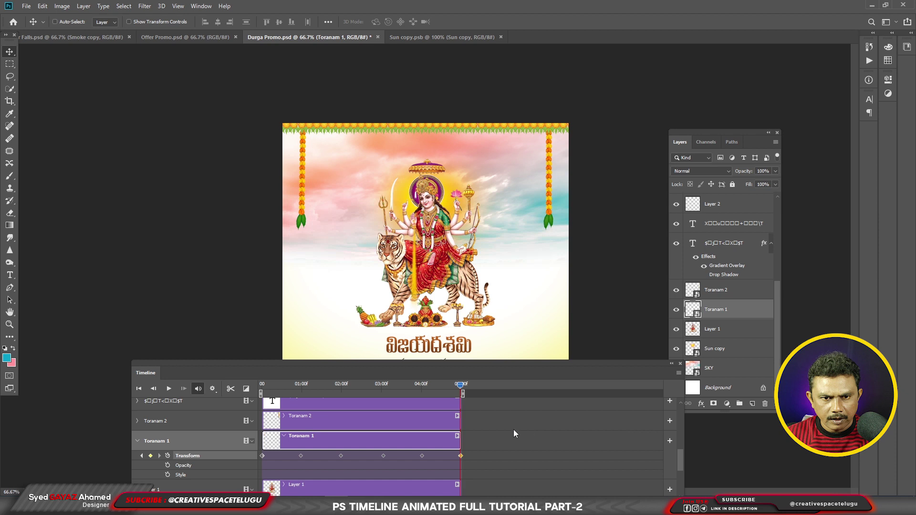
pyautogui.scroll(1, 513, 429)
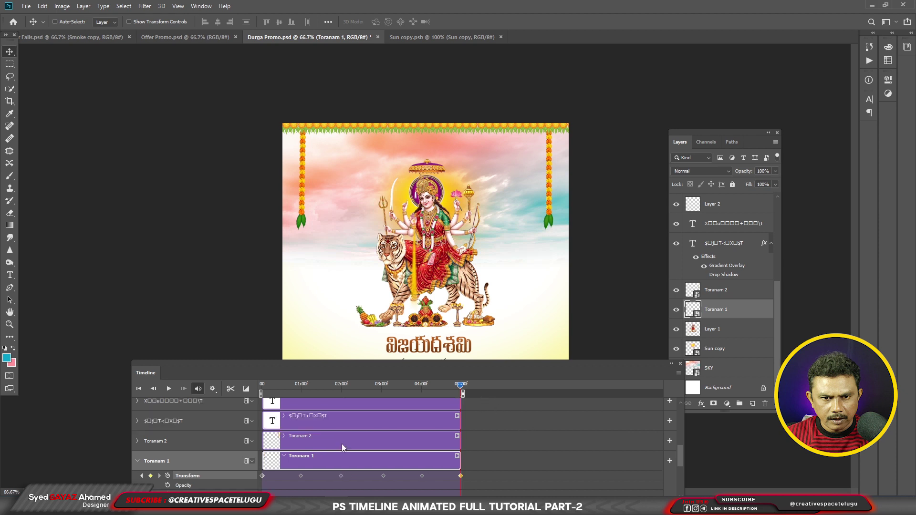
# Step: At frame 0, tilt Toranam 2 about 11 degrees from its top edge and start Transform keyframing
pyautogui.click(285, 436)
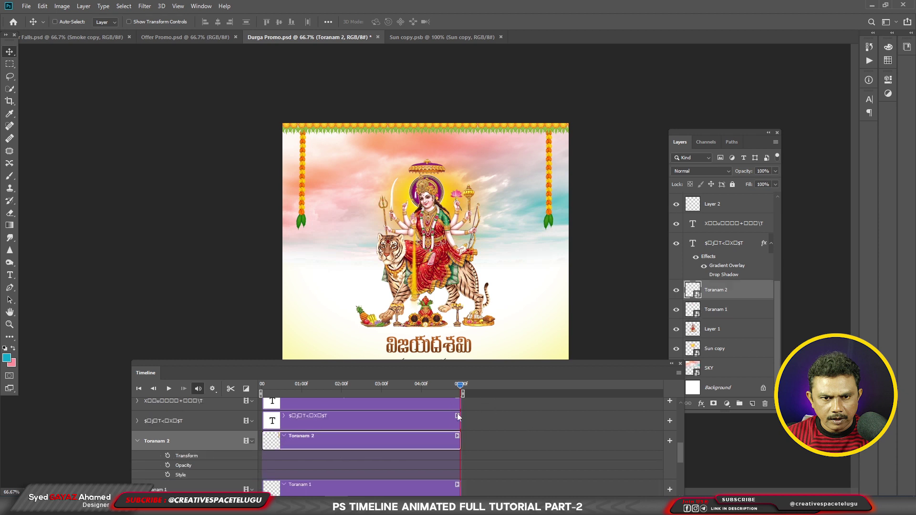
pyautogui.scroll(-1, 458, 417)
pyautogui.press('Home')
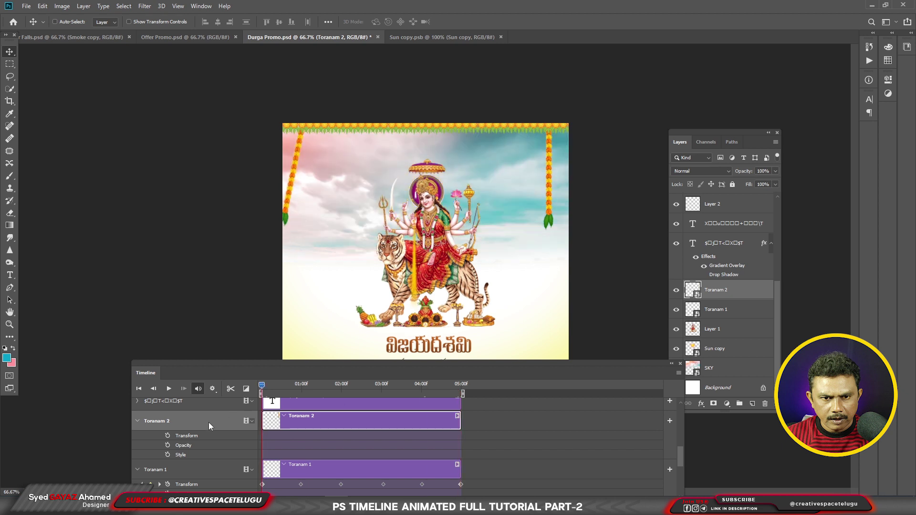
pyautogui.hotkey('ctrl', 't')
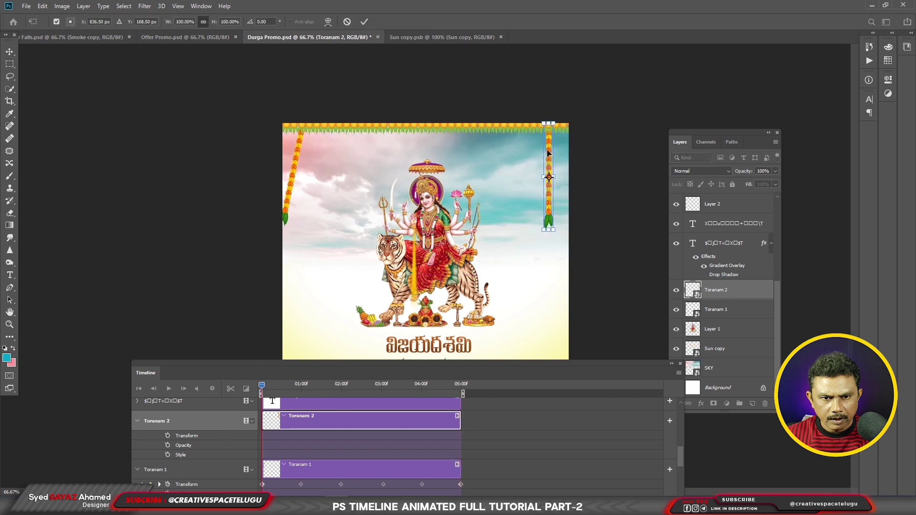
pyautogui.click(70, 19)
pyautogui.moveTo(560, 243); pyautogui.dragTo(582, 235)
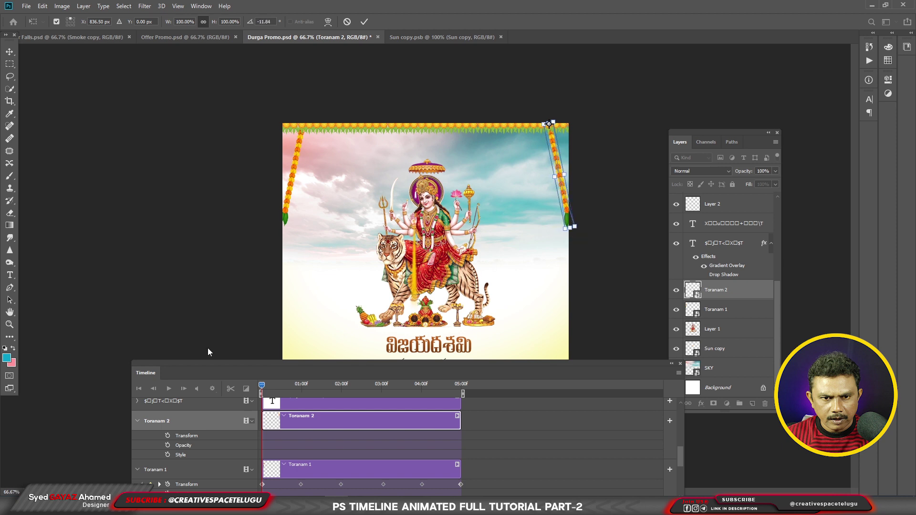
pyautogui.press('Escape')
pyautogui.click(167, 435)
# Step: At one second, swing the right garland back to nearly upright
pyautogui.click(301, 386)
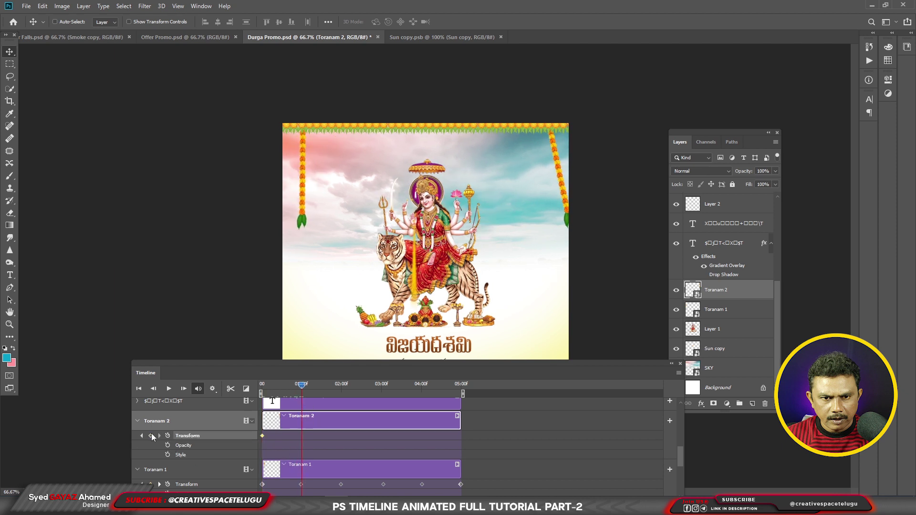
pyautogui.hotkey('ctrl', 't')
pyautogui.moveTo(567, 242); pyautogui.dragTo(578, 237)
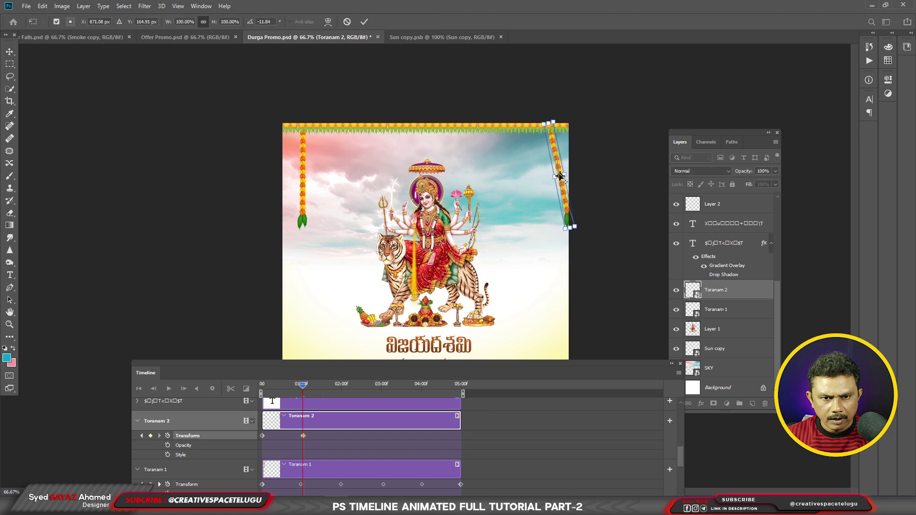
pyautogui.click(70, 19)
pyautogui.moveTo(578, 234); pyautogui.dragTo(561, 238)
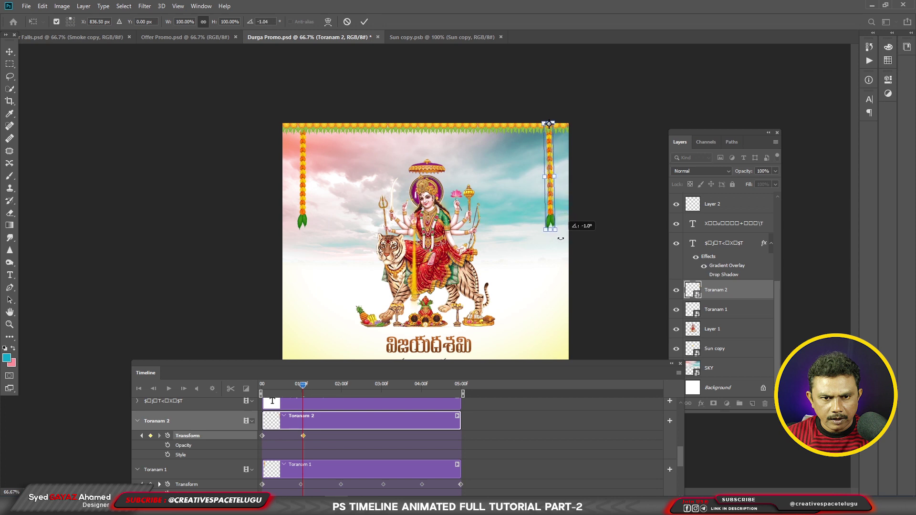
pyautogui.moveTo(560, 238); pyautogui.dragTo(562, 235)
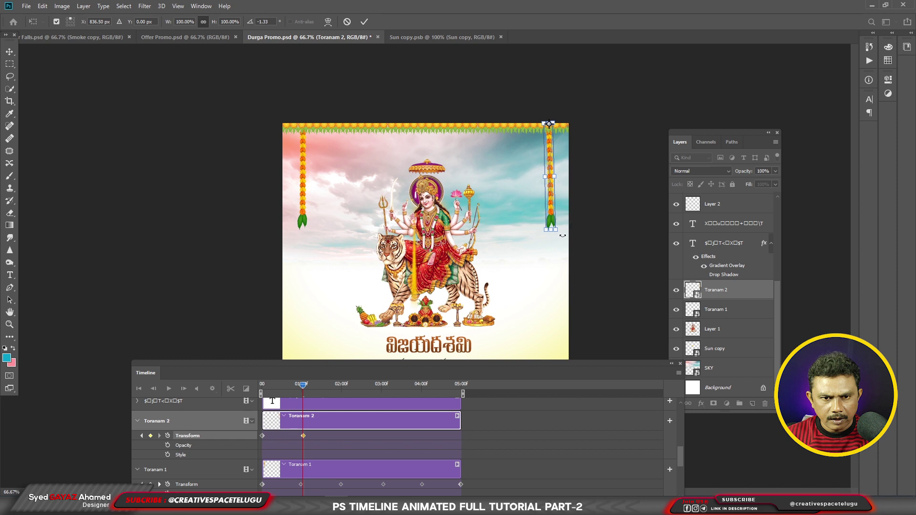
pyautogui.press('Return')
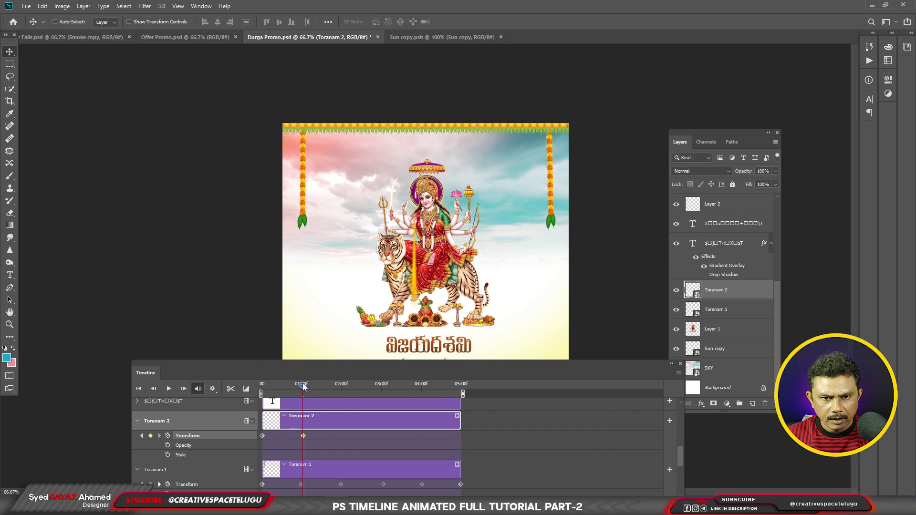
# Step: At two seconds, tilt the garland the other way to about 7.9 degrees
pyautogui.moveTo(303, 386); pyautogui.dragTo(343, 388)
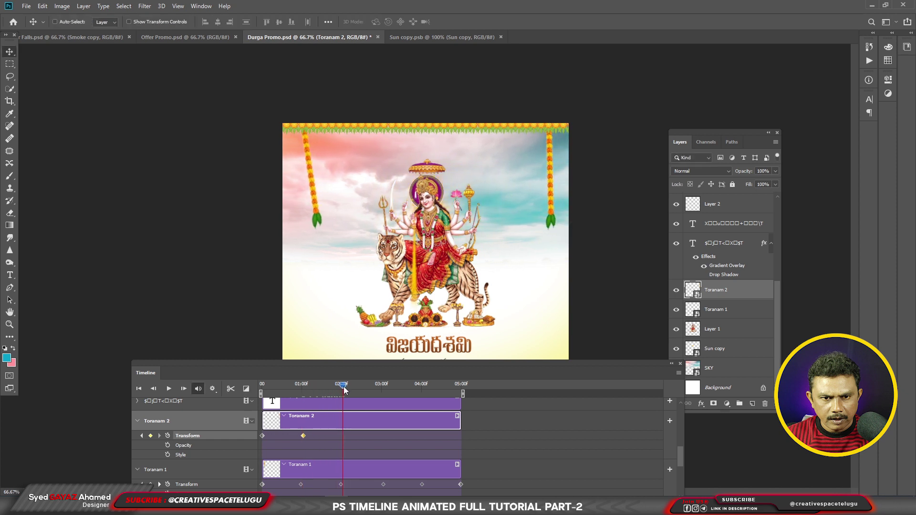
pyautogui.moveTo(344, 390); pyautogui.dragTo(342, 388)
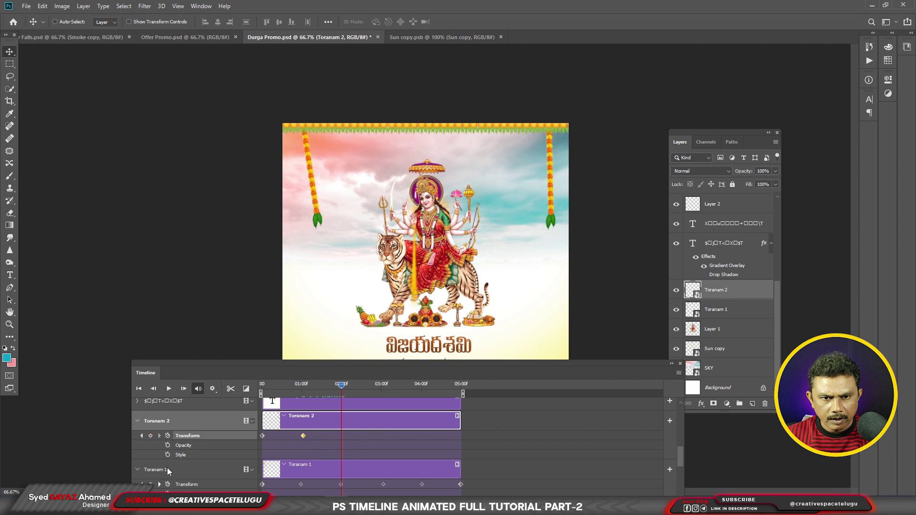
pyautogui.click(151, 436)
pyautogui.hotkey('ctrl', 't')
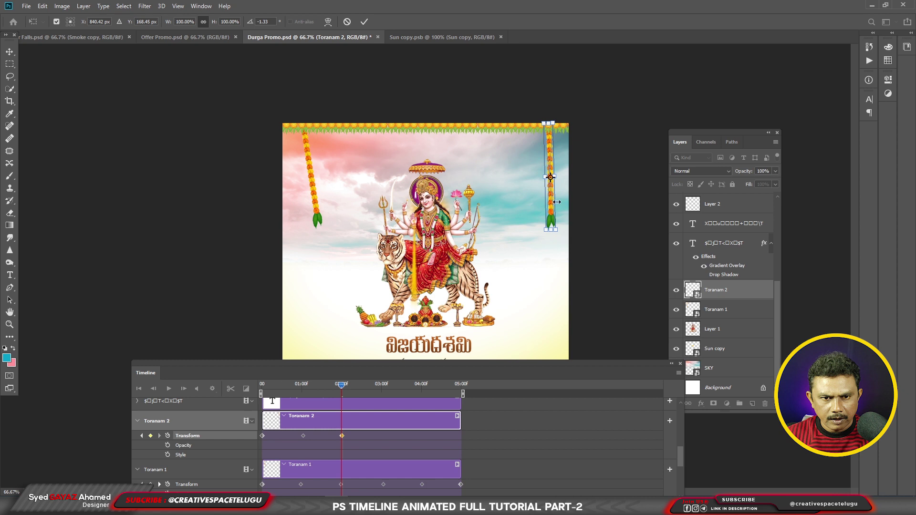
pyautogui.click(70, 19)
pyautogui.moveTo(564, 238); pyautogui.dragTo(544, 240)
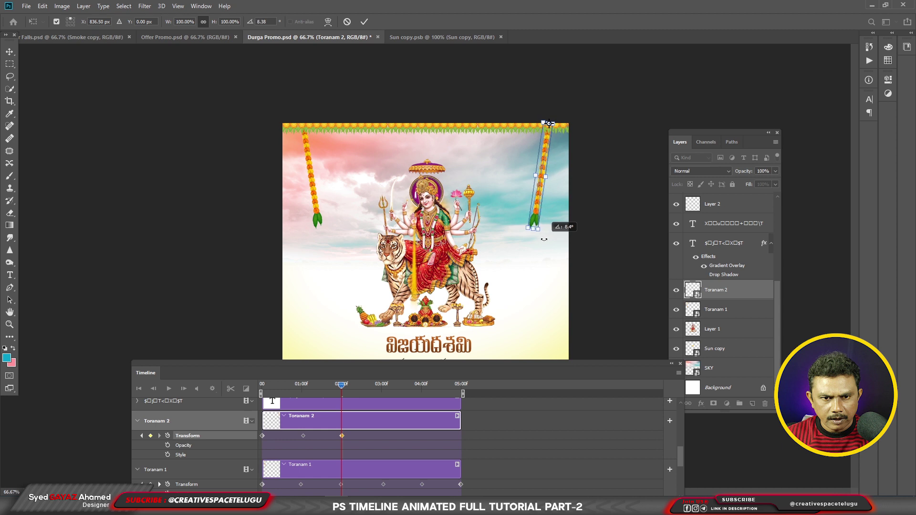
pyautogui.moveTo(544, 240); pyautogui.dragTo(549, 240)
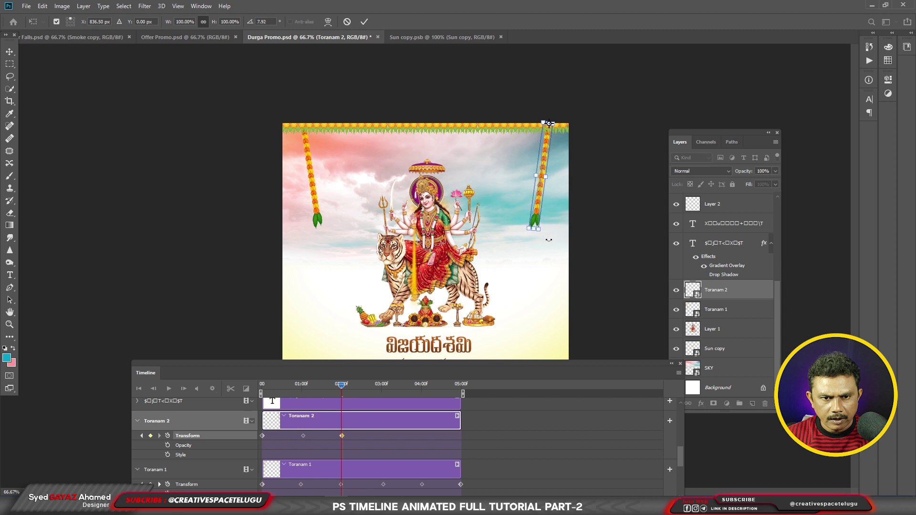
pyautogui.press('Return')
# Step: At three seconds, straighten the garland to vertical around its top pivot
pyautogui.moveTo(342, 388); pyautogui.dragTo(385, 393)
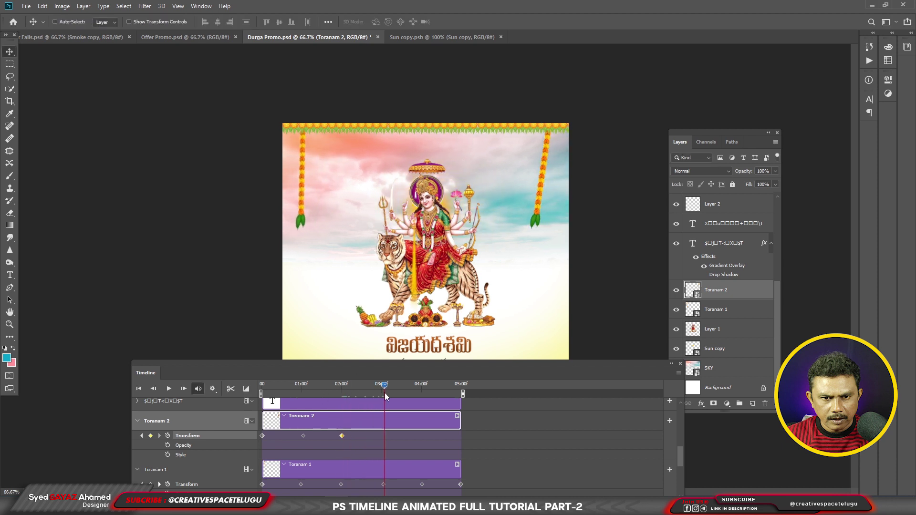
pyautogui.moveTo(385, 393); pyautogui.dragTo(384, 393)
pyautogui.press('ctrl')
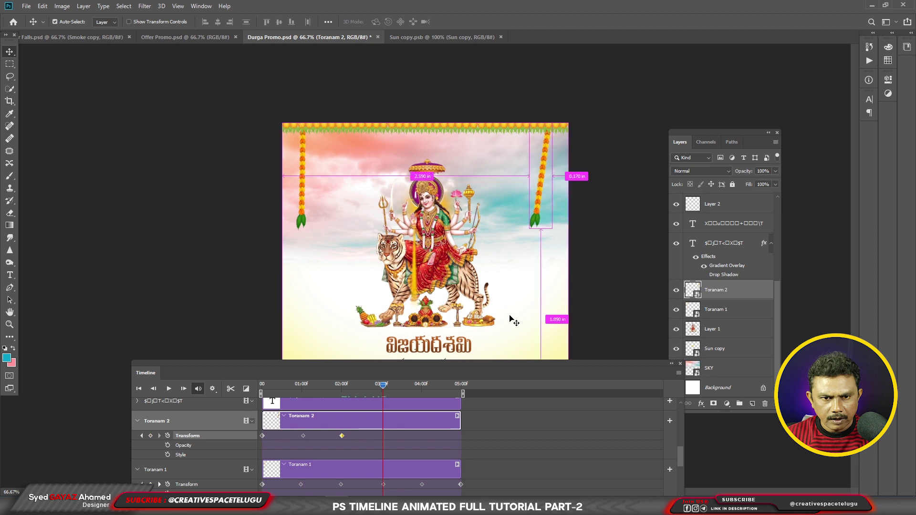
pyautogui.hotkey('ctrl', 't')
pyautogui.moveTo(542, 176); pyautogui.dragTo(550, 124)
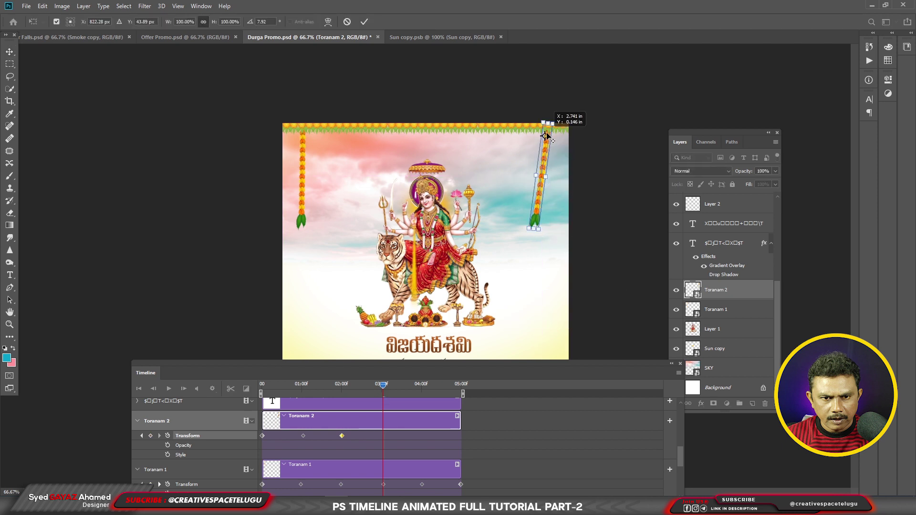
pyautogui.moveTo(522, 238); pyautogui.dragTo(538, 239)
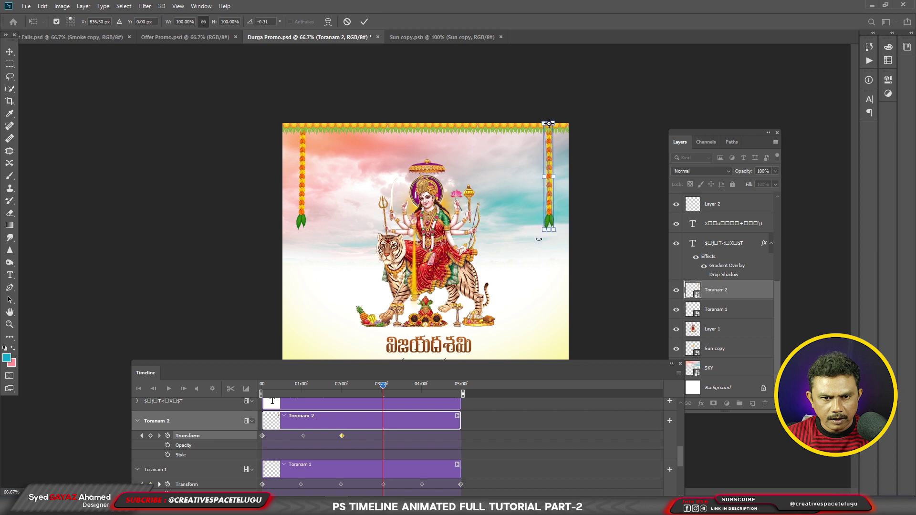
pyautogui.press('Return')
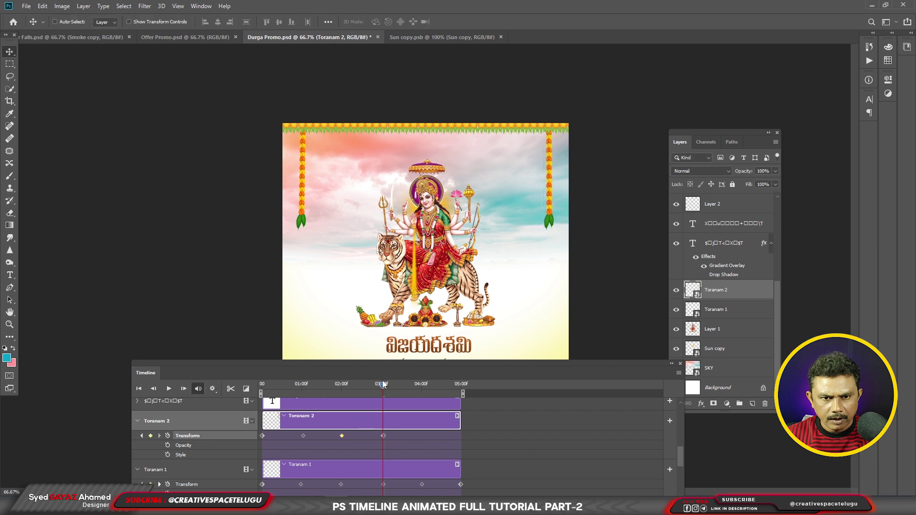
# Step: At four seconds, tilt the garland to about -11.7 degrees
pyautogui.moveTo(374, 395); pyautogui.dragTo(413, 402)
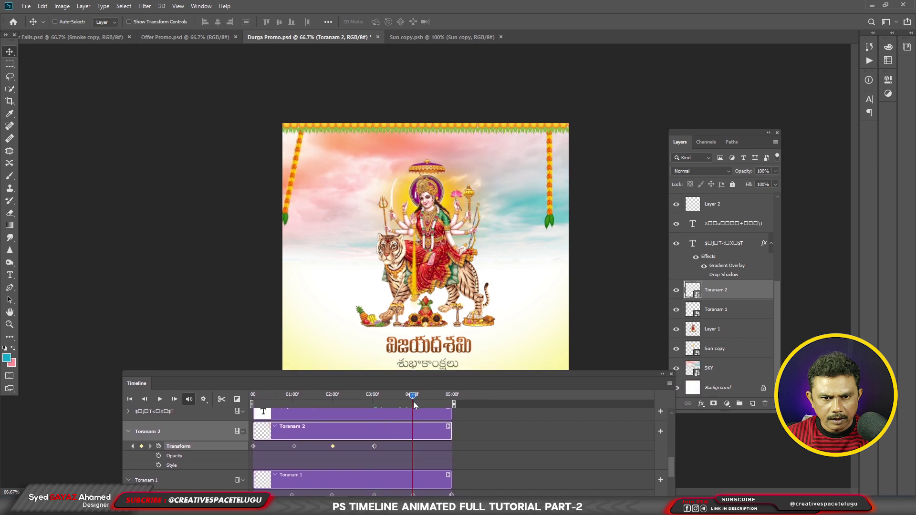
pyautogui.hotkey('ctrl', 't')
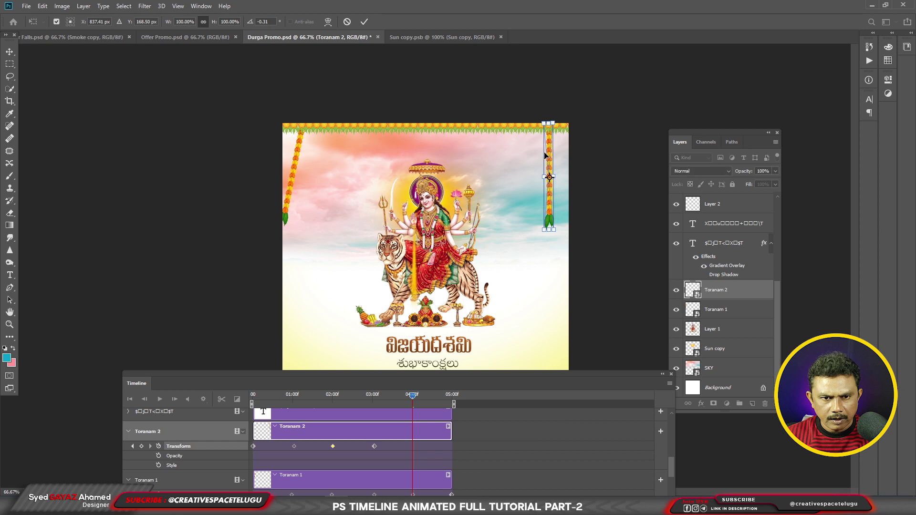
pyautogui.moveTo(549, 177); pyautogui.dragTo(549, 124)
pyautogui.moveTo(540, 236); pyautogui.dragTo(563, 235)
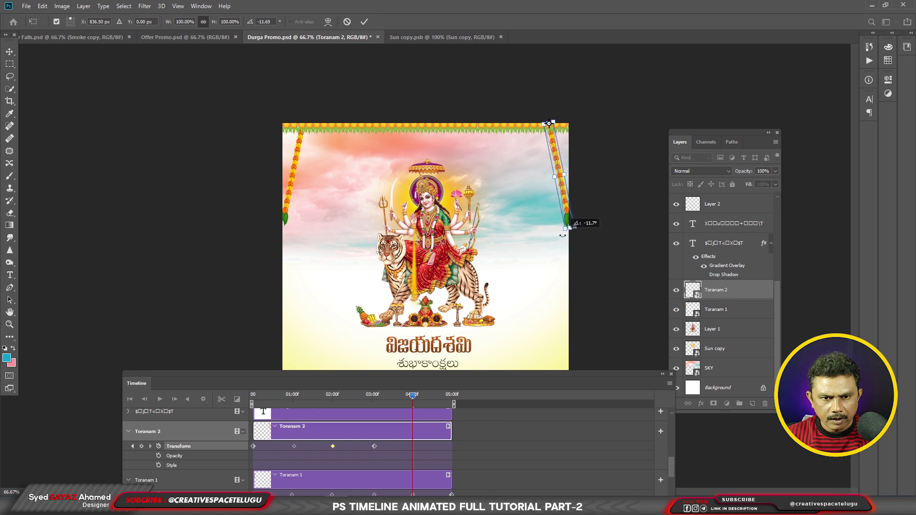
pyautogui.press('Return')
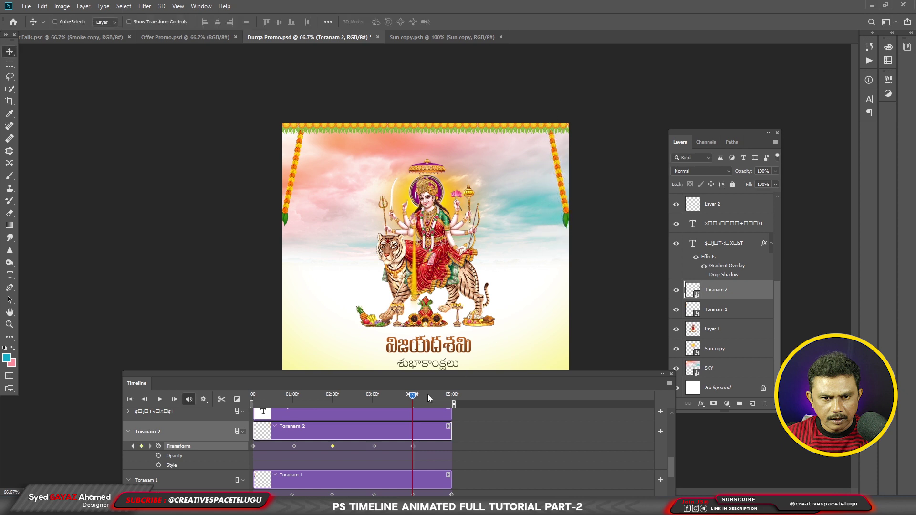
# Step: Return the garland to nearly upright at 05:00f, then play back the swing
pyautogui.moveTo(412, 394); pyautogui.dragTo(450, 394)
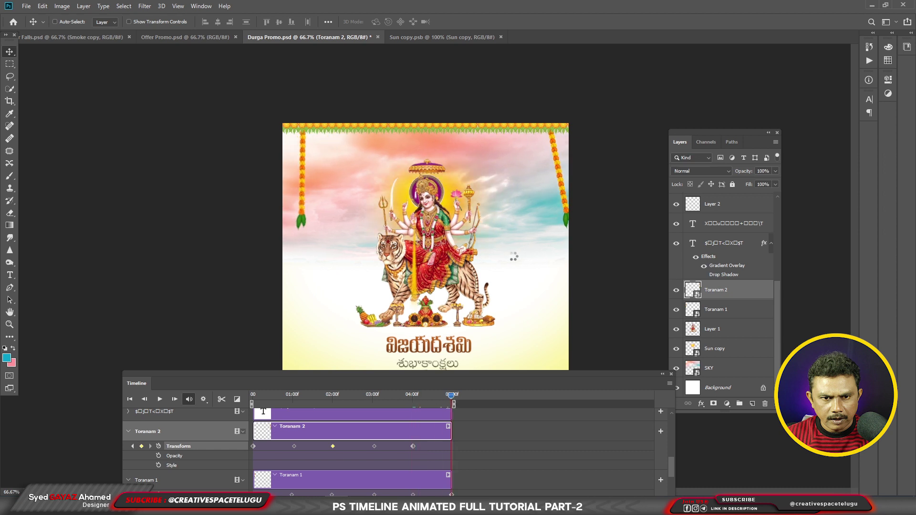
pyautogui.hotkey('ctrl', 't')
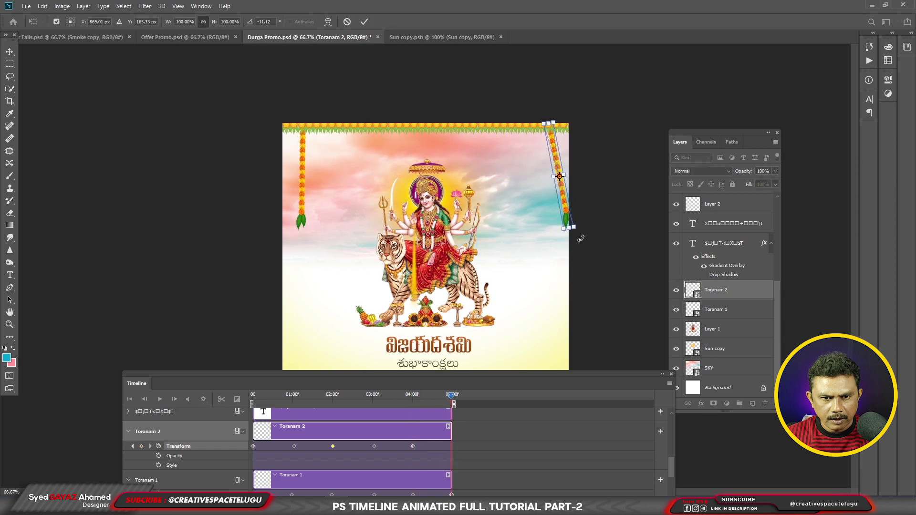
pyautogui.moveTo(560, 176); pyautogui.dragTo(549, 123)
pyautogui.moveTo(578, 232); pyautogui.dragTo(561, 240)
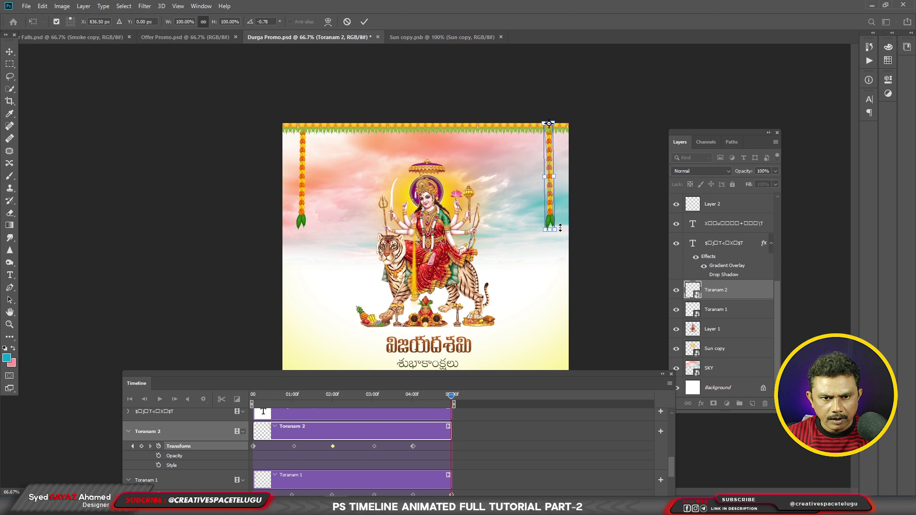
pyautogui.press('Return')
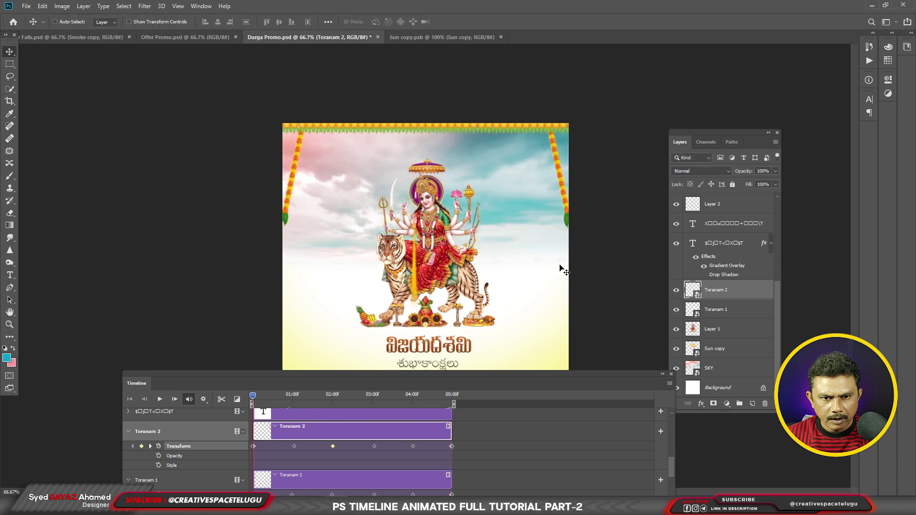
pyautogui.press('space')
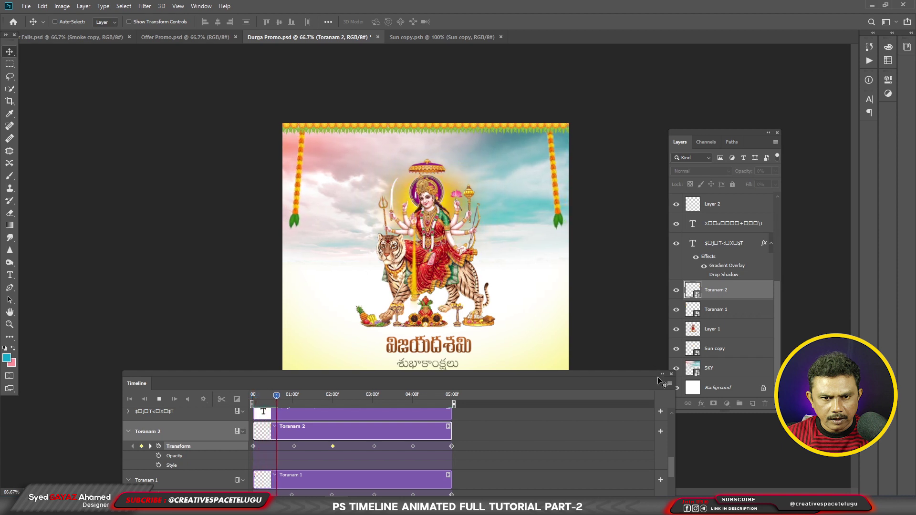
pyautogui.click(663, 375)
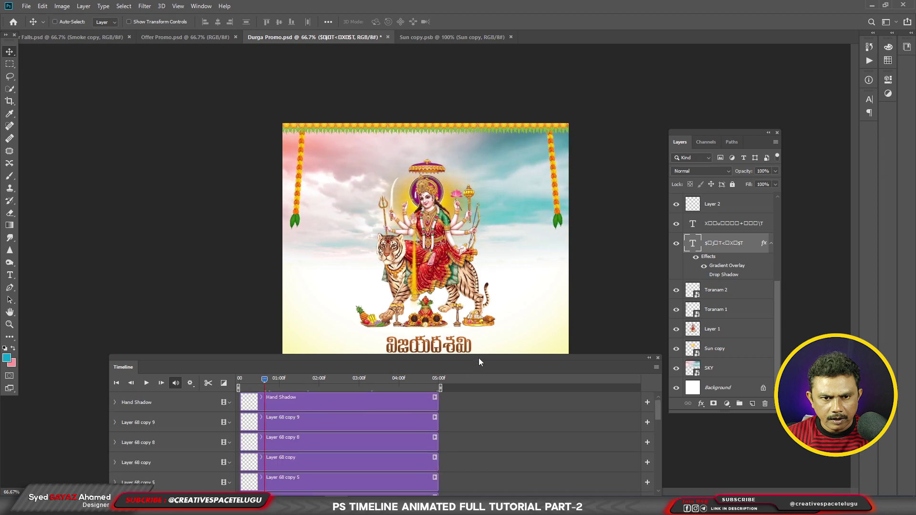
# Step: Select the title text layer with effects from the canvas
pyautogui.rightClick(479, 358)
pyautogui.click(483, 359)
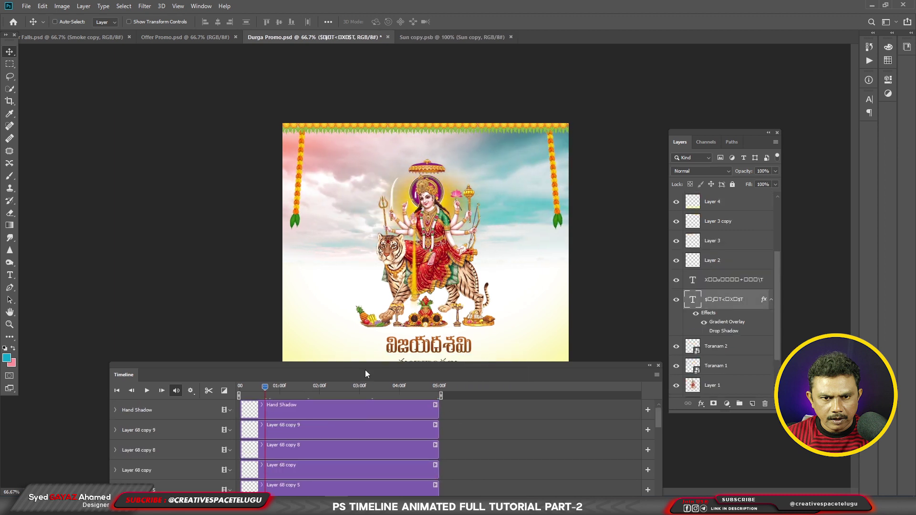
pyautogui.scroll(-3, 281, 462)
pyautogui.scroll(-3, 281, 462)
pyautogui.scroll(2, 281, 462)
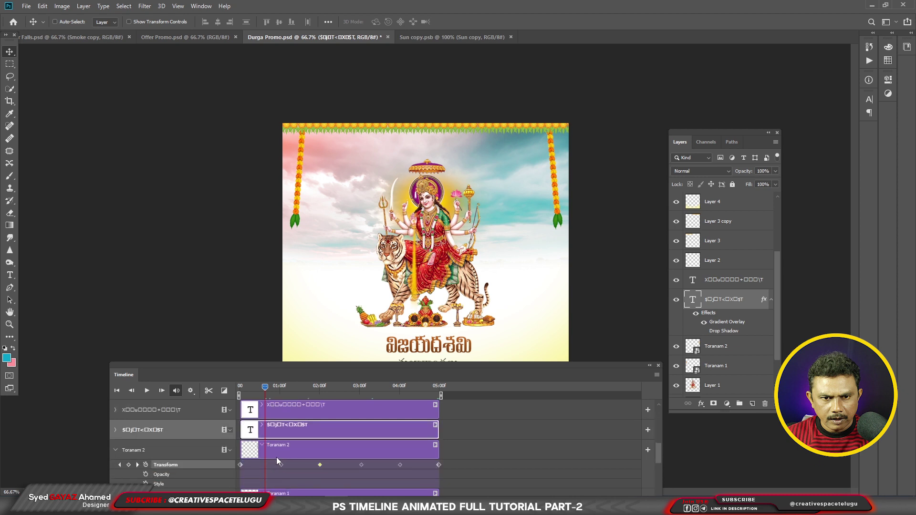
# Step: Expand the title's properties and start Opacity keyframing near the beginning
pyautogui.click(115, 430)
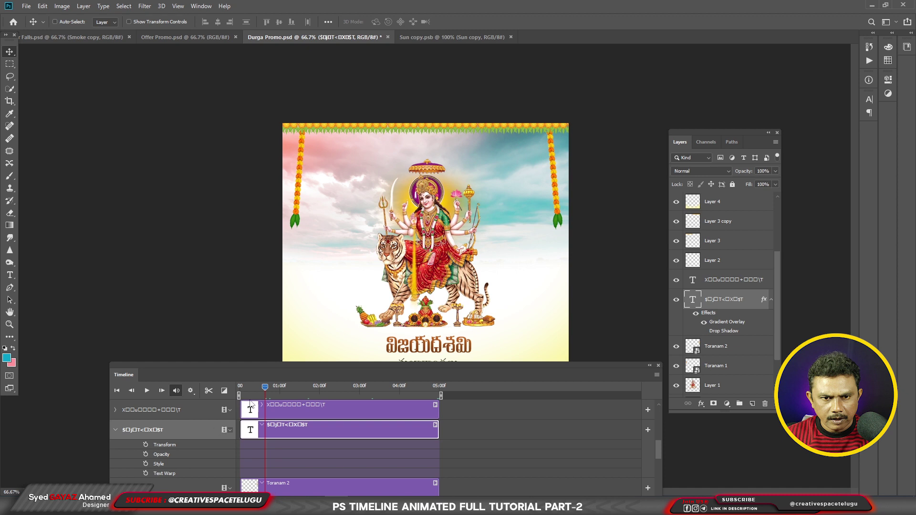
pyautogui.moveTo(265, 390)
pyautogui.mouseDown()
pyautogui.moveTo(246, 387)
pyautogui.moveTo(202, 422)
pyautogui.moveTo(260, 419)
pyautogui.mouseUp()
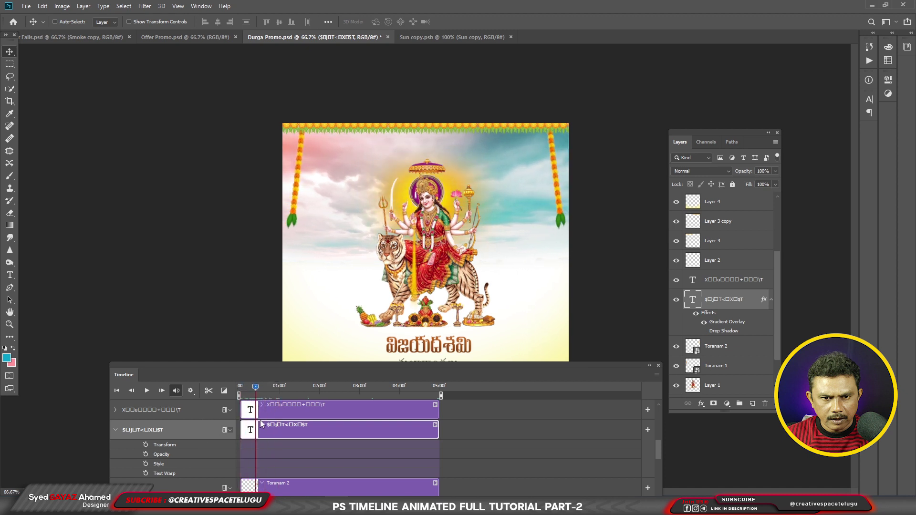
pyautogui.click(146, 454)
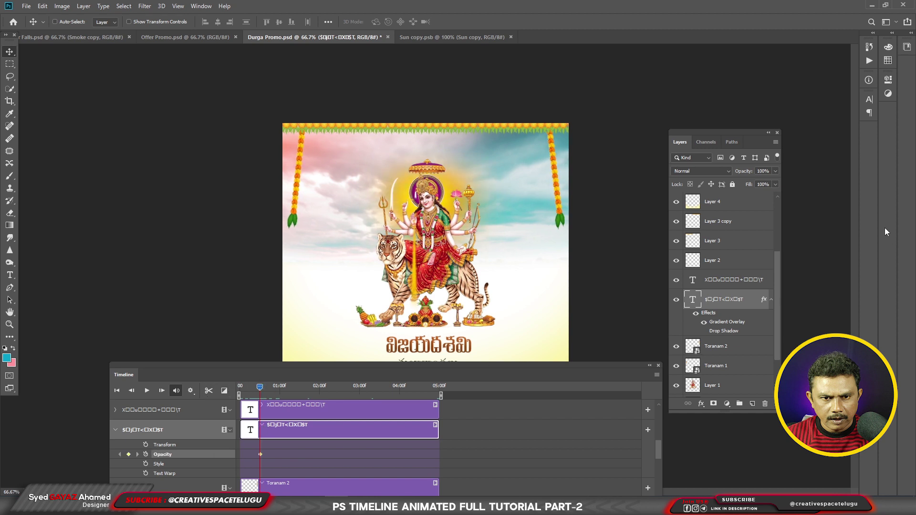
# Step: Fade the title in from 0% opacity at 00:15 to 100% at one second
pyautogui.click(767, 172)
pyautogui.write('0')
pyautogui.press('Return')
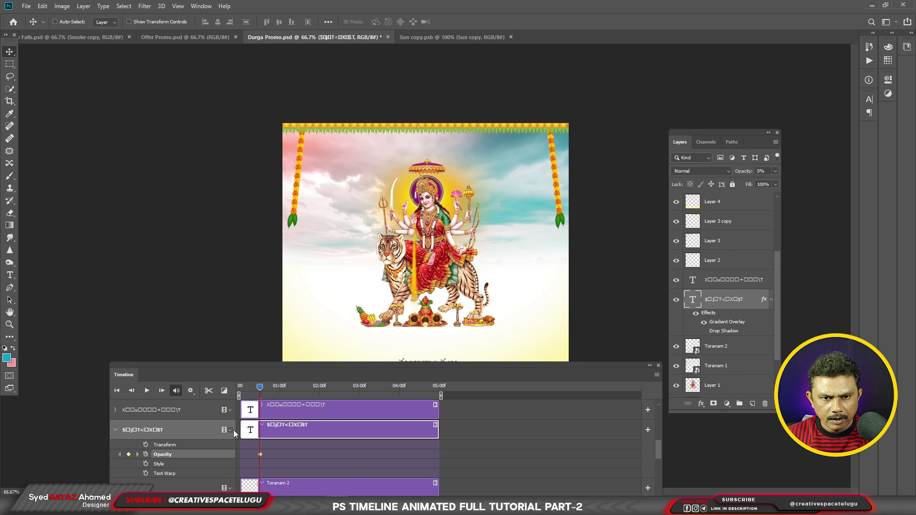
pyautogui.moveTo(241, 429); pyautogui.dragTo(258, 425)
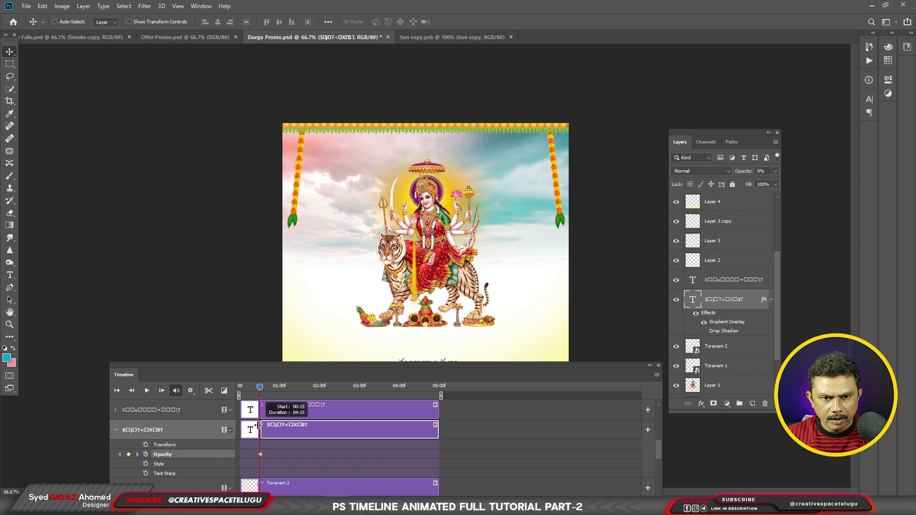
pyautogui.moveTo(260, 386)
pyautogui.mouseDown()
pyautogui.moveTo(281, 389)
pyautogui.moveTo(274, 397)
pyautogui.mouseUp()
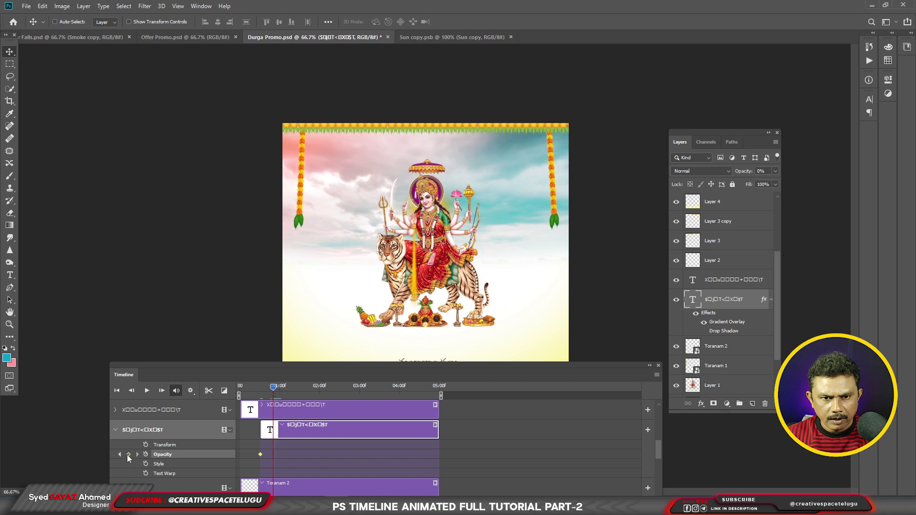
pyautogui.doubleClick(765, 171)
pyautogui.write('100')
pyautogui.press('Return')
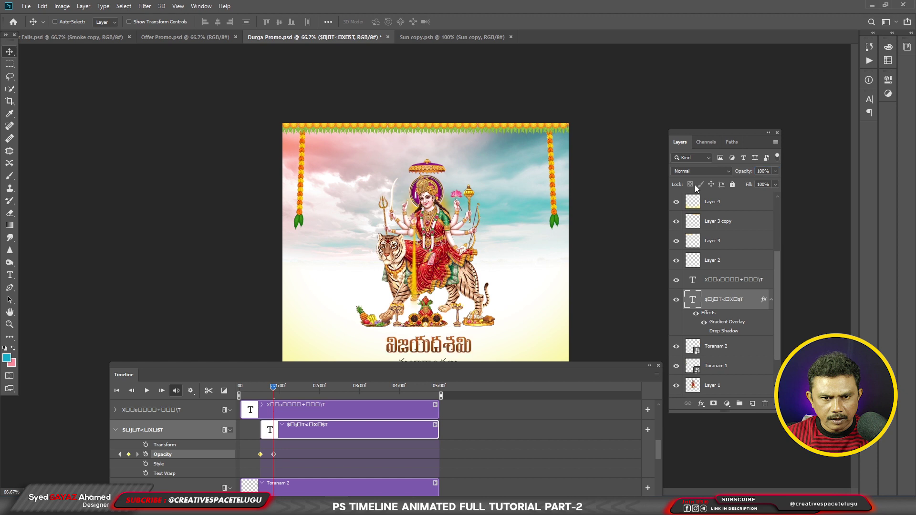
# Step: Trim the subtitle clip so it starts at one second
pyautogui.moveTo(276, 387); pyautogui.dragTo(270, 387)
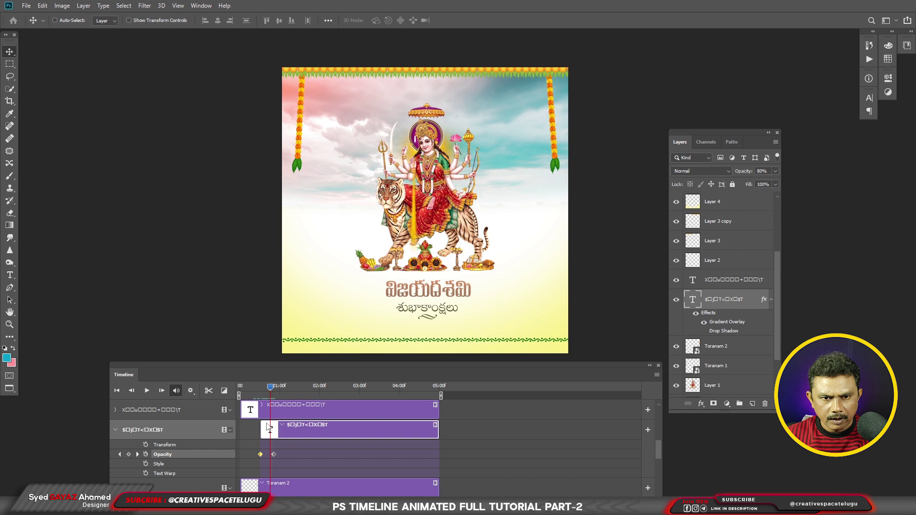
pyautogui.click(296, 409)
pyautogui.moveTo(252, 406); pyautogui.dragTo(271, 406)
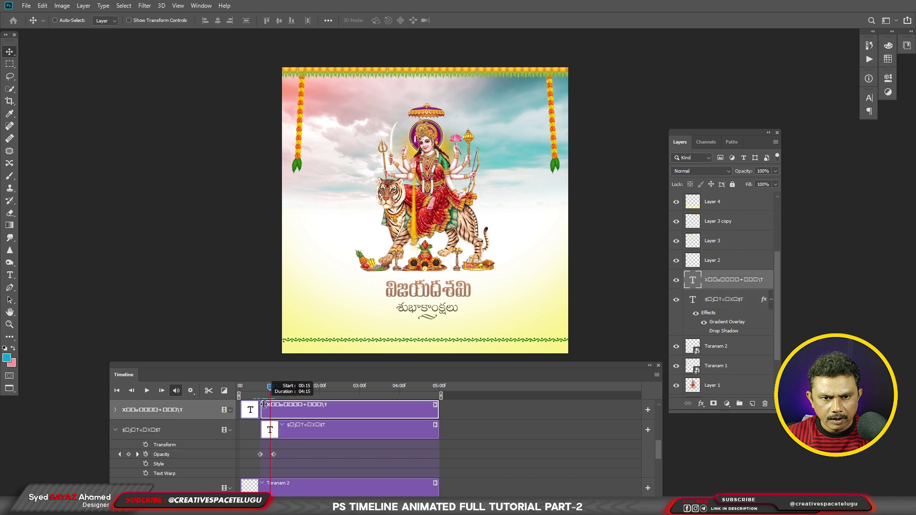
# Step: Key the subtitle's Opacity at 0%, then at 100% slightly later
pyautogui.click(116, 409)
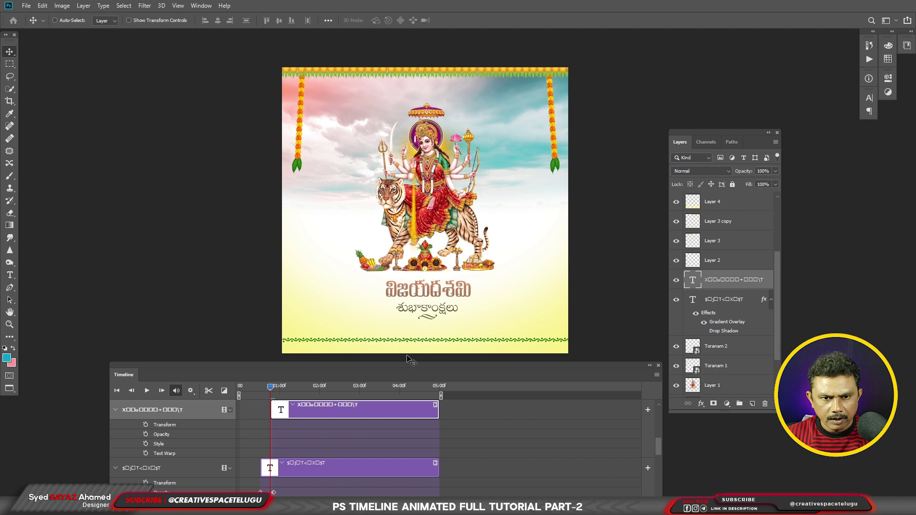
pyautogui.click(146, 434)
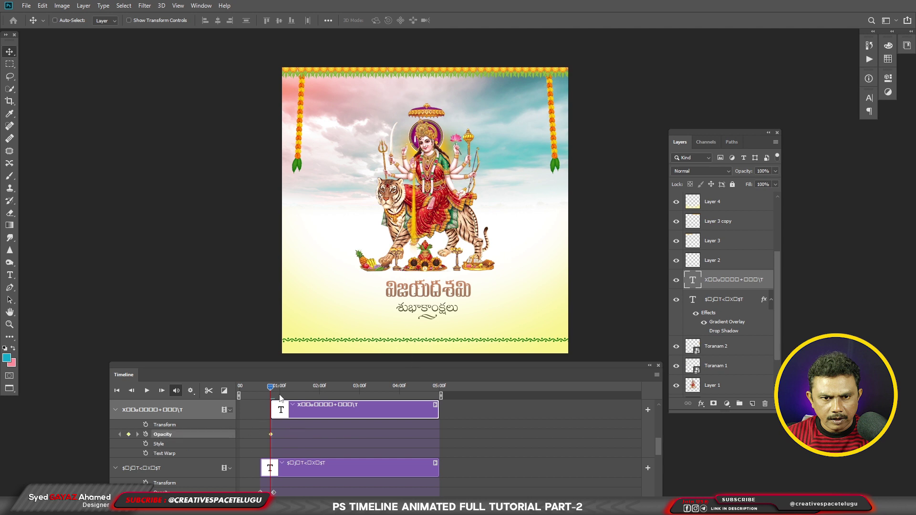
pyautogui.click(765, 172)
pyautogui.write('0')
pyautogui.press('Return')
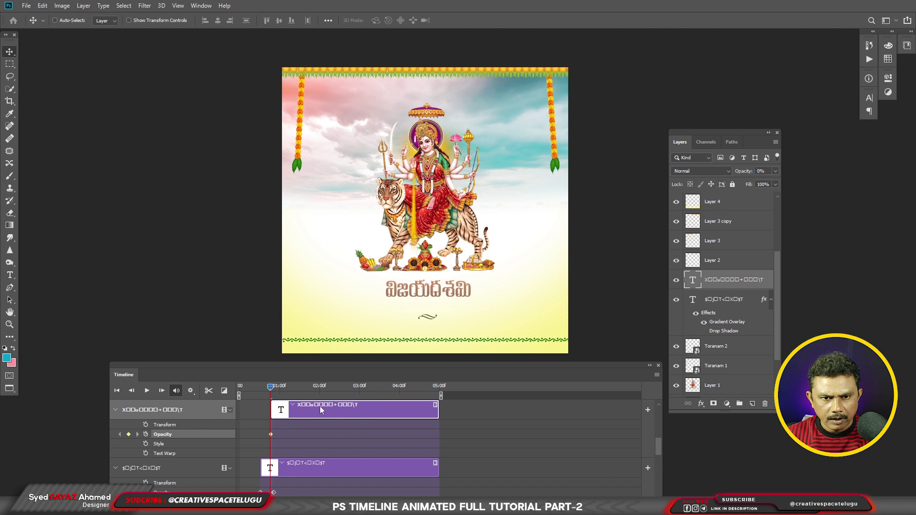
pyautogui.moveTo(270, 385); pyautogui.dragTo(285, 389)
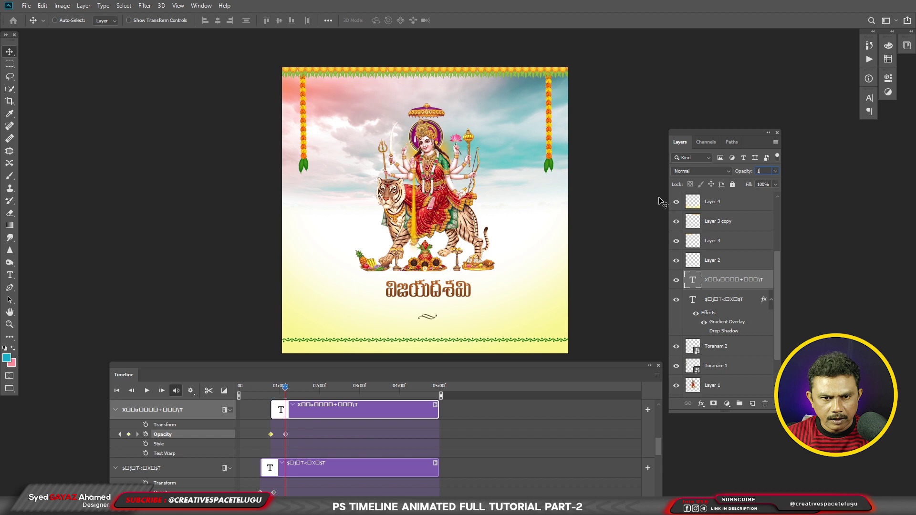
pyautogui.write('100')
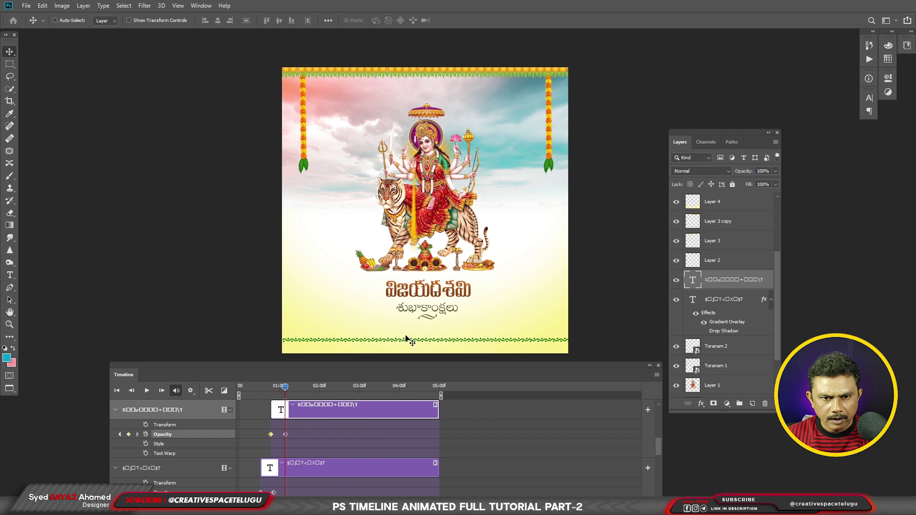
# Step: Select Layer 2, the swirl ornament, and trim its clip to start around 01:02
pyautogui.scroll(2, 347, 430)
pyautogui.scroll(2, 435, 318)
pyautogui.rightClick(436, 315)
pyautogui.click(446, 333)
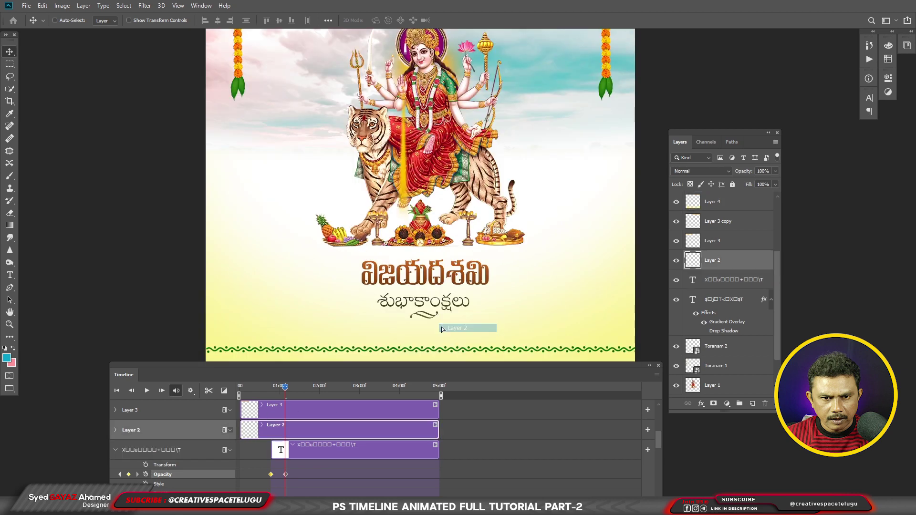
pyautogui.scroll(1, 312, 442)
pyautogui.moveTo(277, 449); pyautogui.dragTo(321, 451)
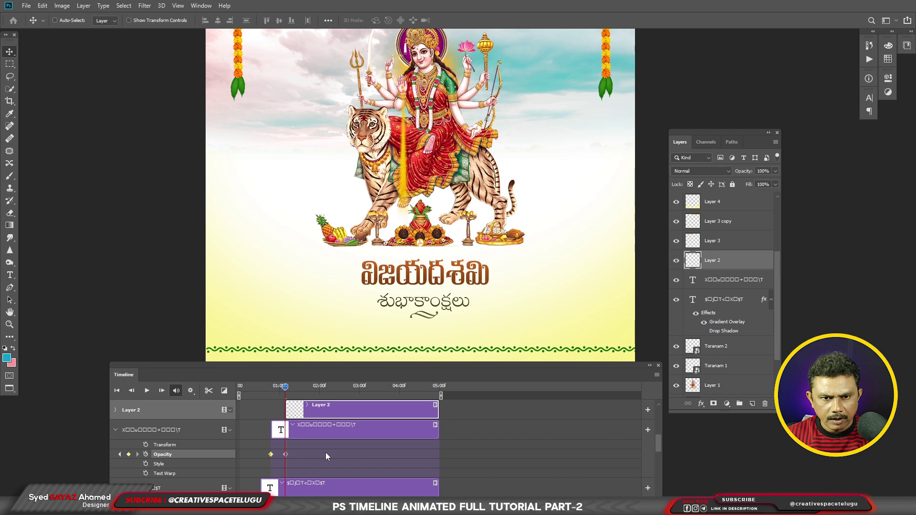
pyautogui.scroll(-1, 326, 452)
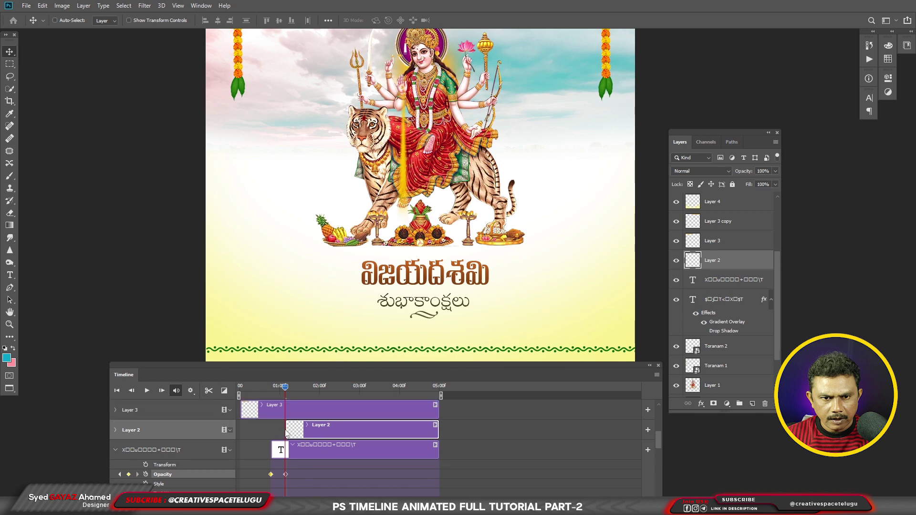
pyautogui.click(282, 388)
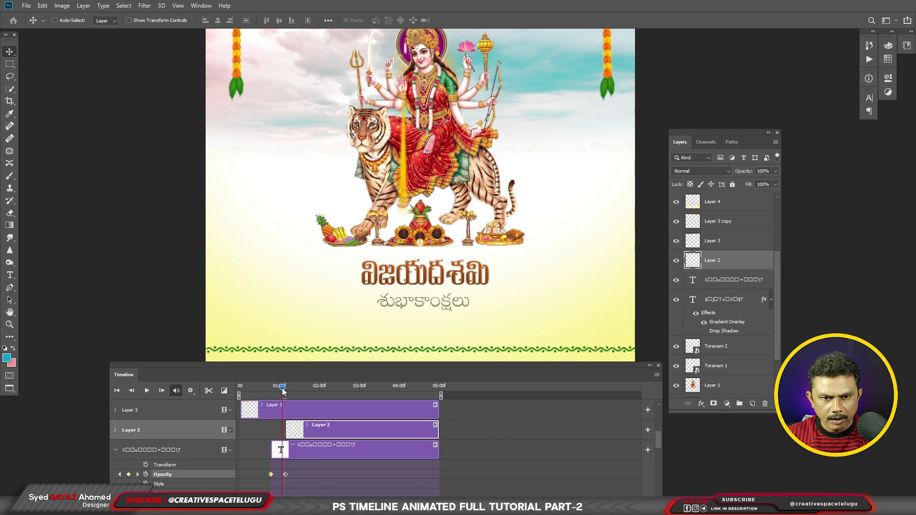
pyautogui.moveTo(285, 430); pyautogui.dragTo(282, 430)
# Step: Key the ornament's Opacity from 0% to 100% at about 01:10, then preview playback
pyautogui.click(114, 429)
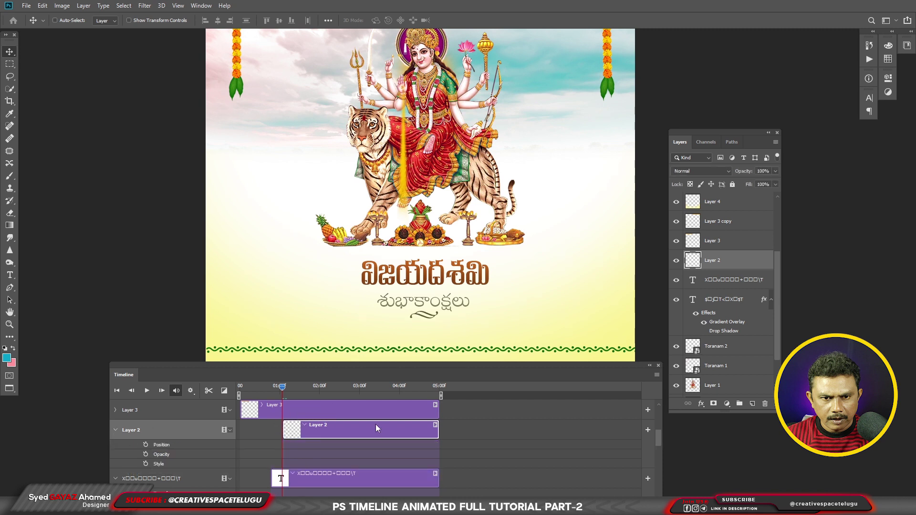
pyautogui.click(145, 456)
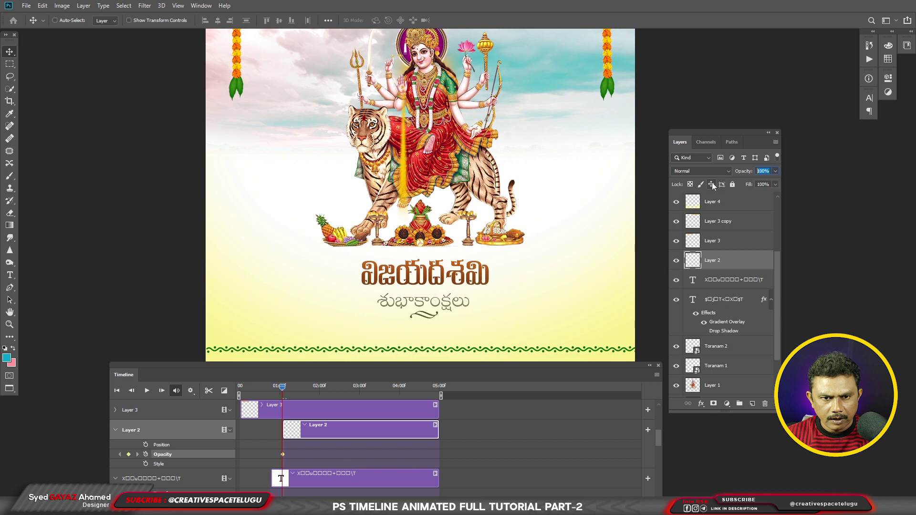
pyautogui.write('0')
pyautogui.press('Return')
pyautogui.moveTo(290, 387); pyautogui.dragTo(297, 388)
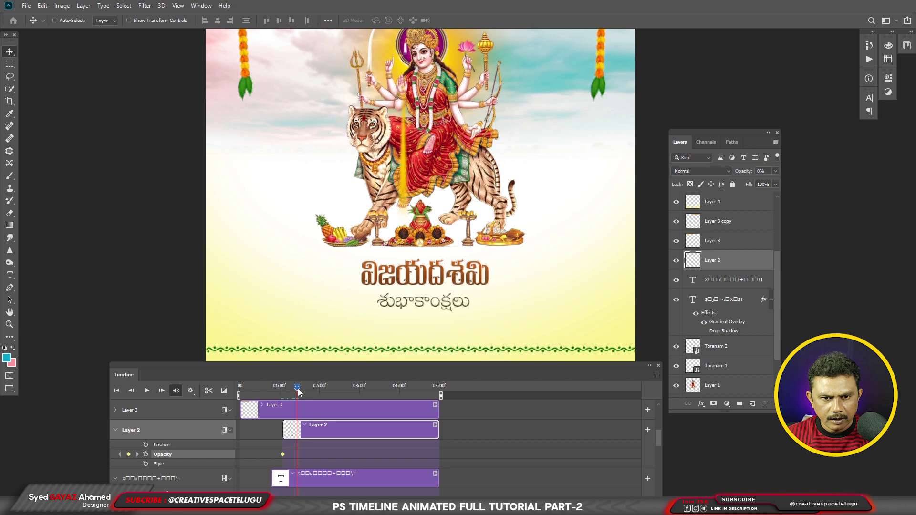
pyautogui.click(128, 454)
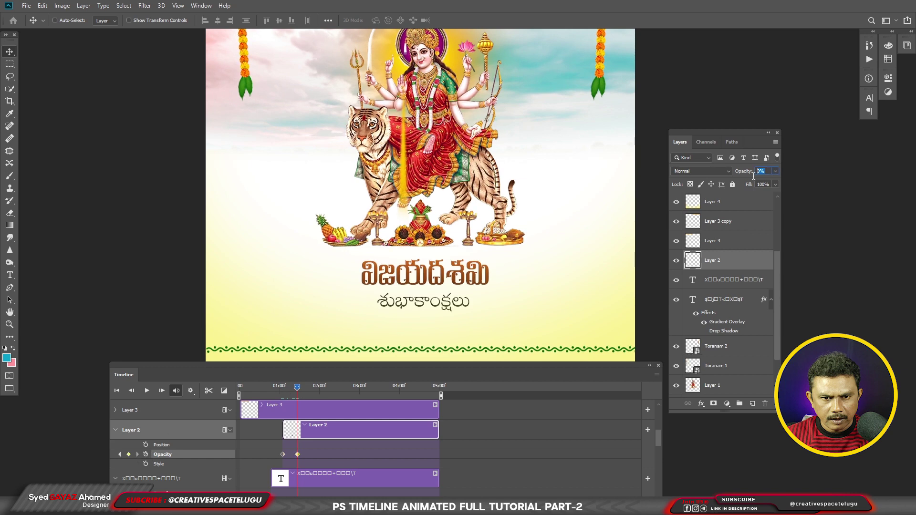
pyautogui.write('100')
pyautogui.press('Return')
pyautogui.moveTo(298, 387); pyautogui.dragTo(326, 386)
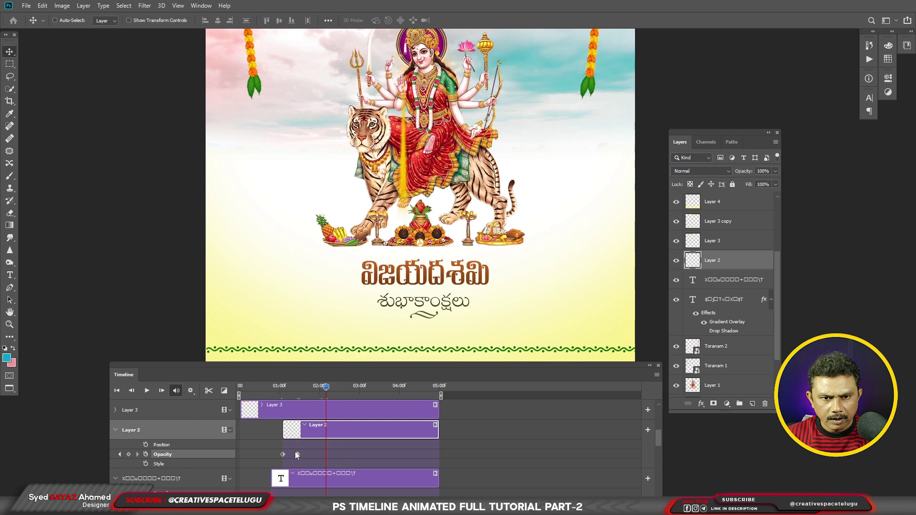
pyautogui.press('space')
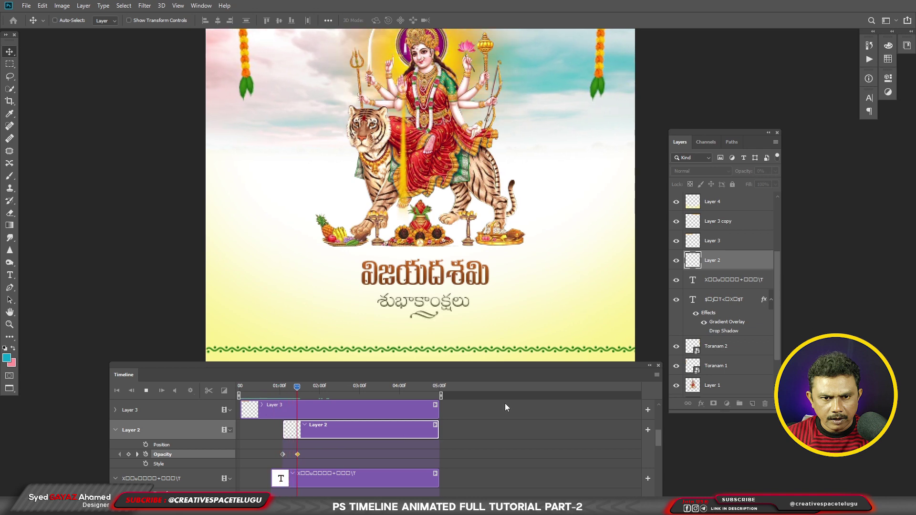
pyautogui.press('space')
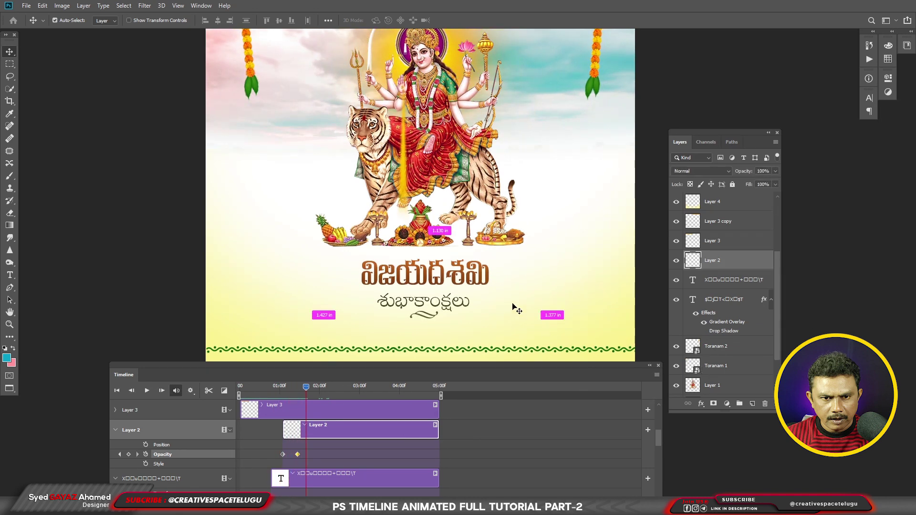
pyautogui.hotkey('ctrl', '-')
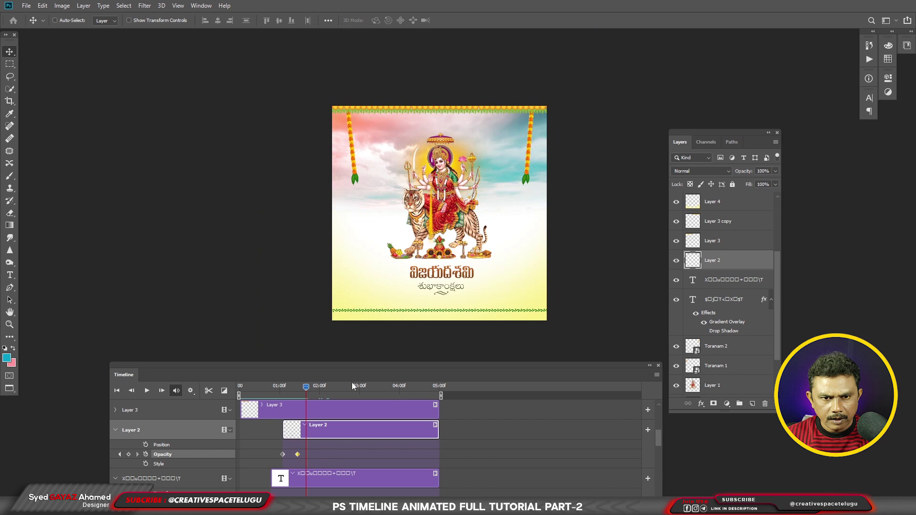
pyautogui.moveTo(309, 396); pyautogui.dragTo(240, 395)
pyautogui.press('space')
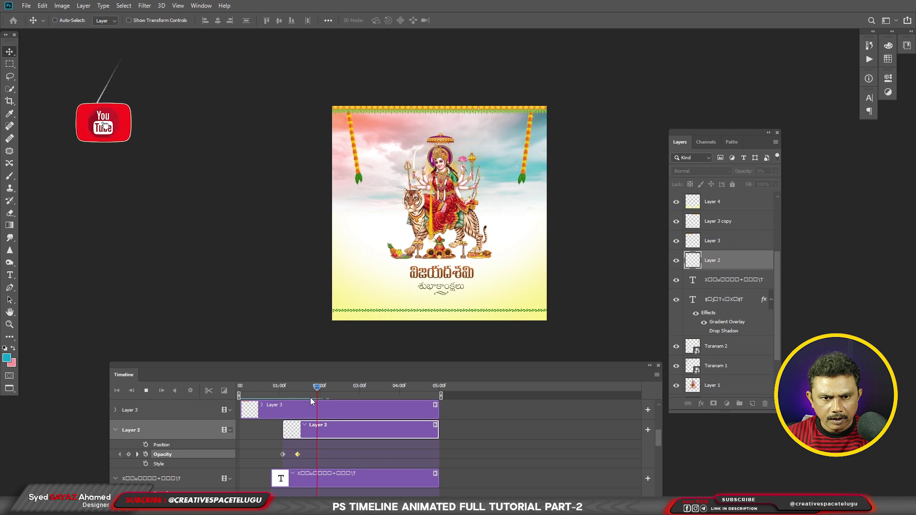
pyautogui.moveTo(323, 390); pyautogui.dragTo(240, 390)
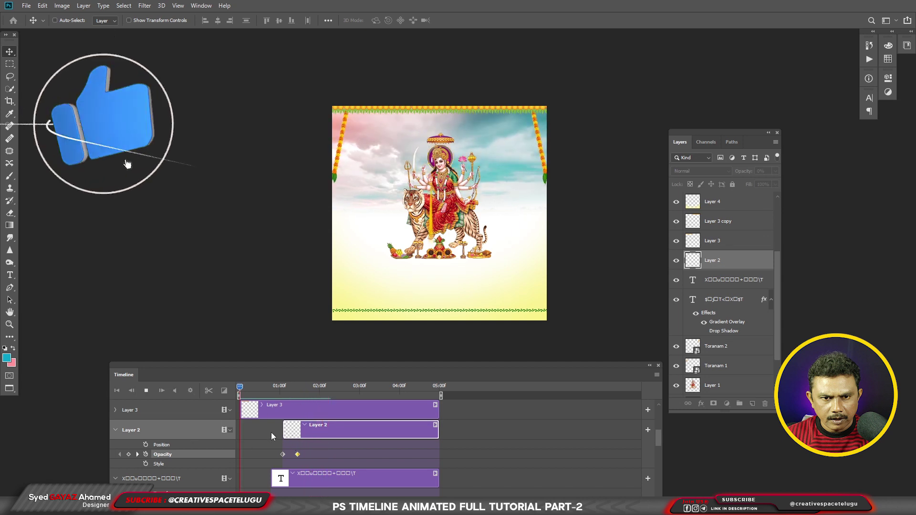